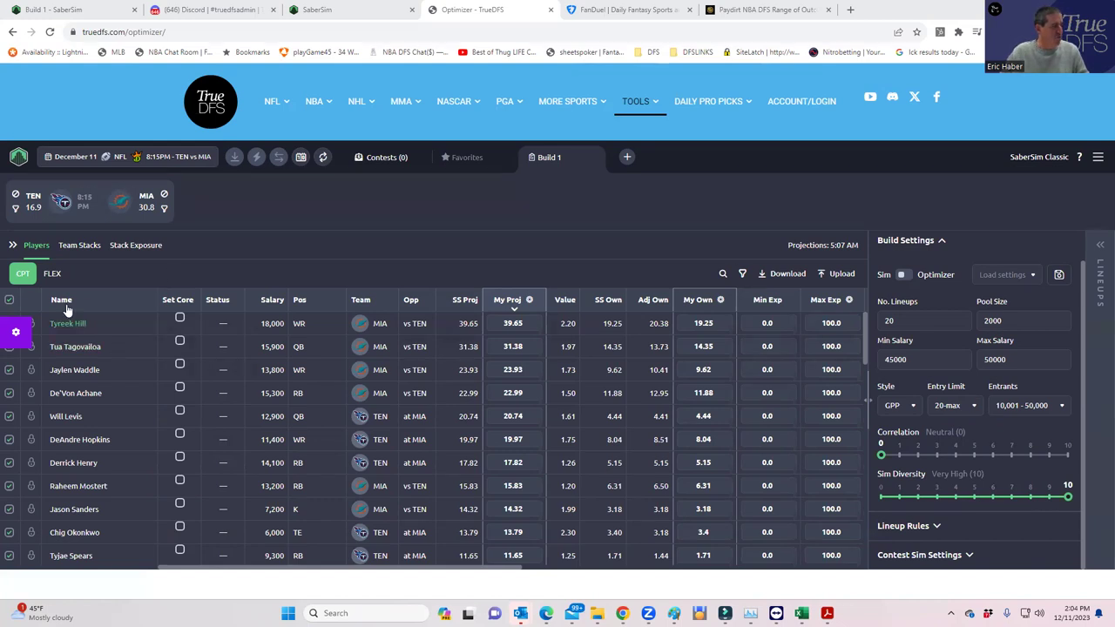
Switch the TEN vs MIA player table from CPT to FLEX salaries, projections and ownership
{"action": "left_click", "coordinate": [53, 274]}
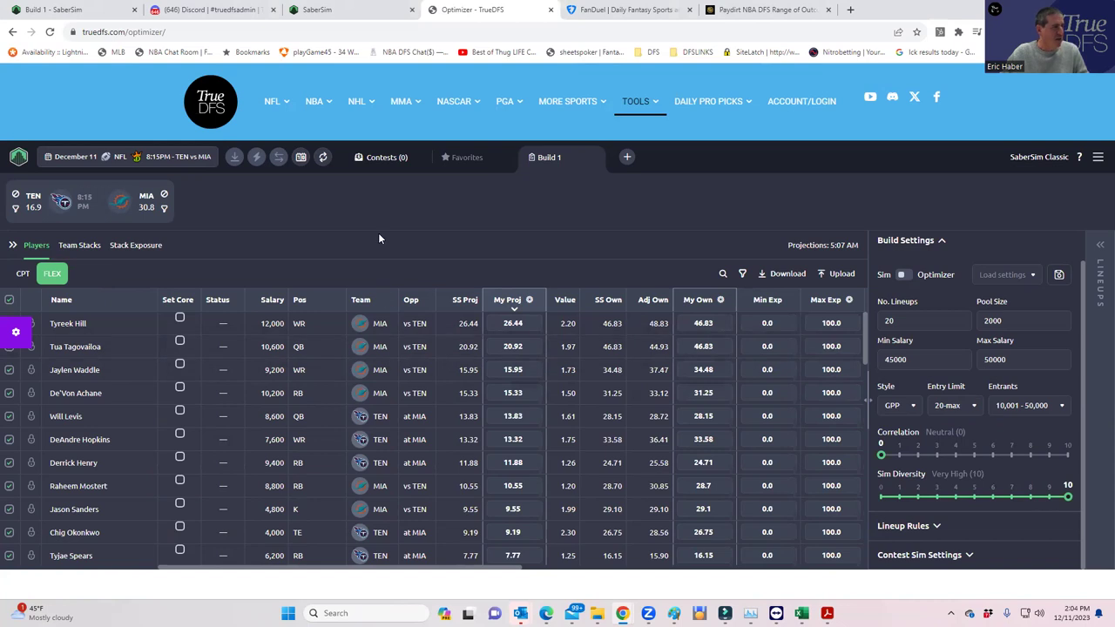
{"action": "mouse_move", "coordinate": [454, 112]}
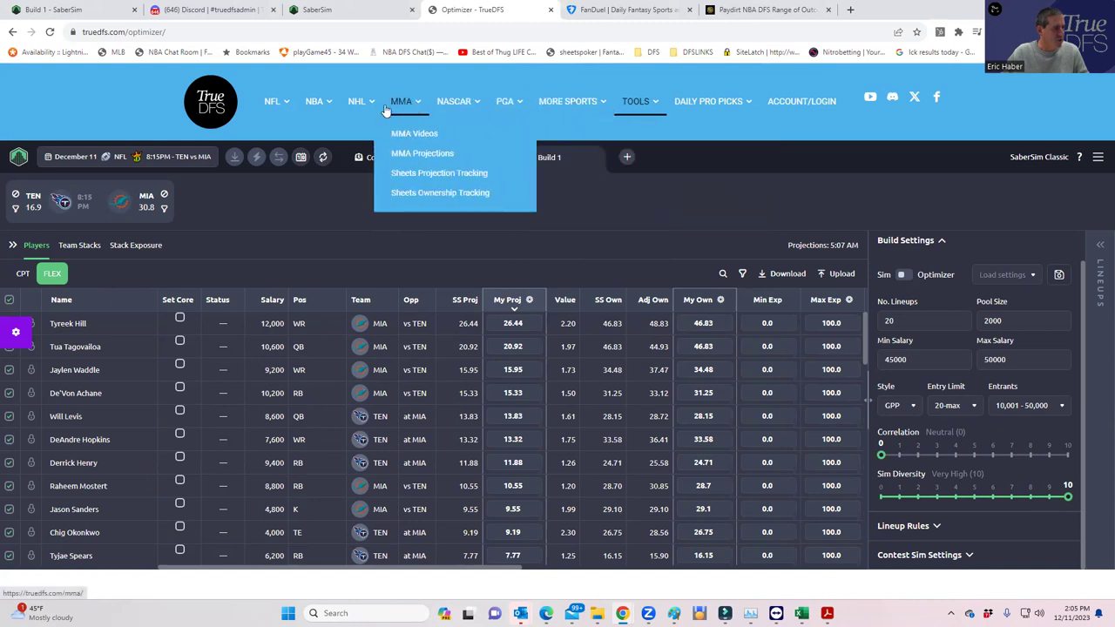
Download the NFL Showdown Projections as a CSV file
{"action": "mouse_move", "coordinate": [318, 105]}
{"action": "mouse_move", "coordinate": [270, 102]}
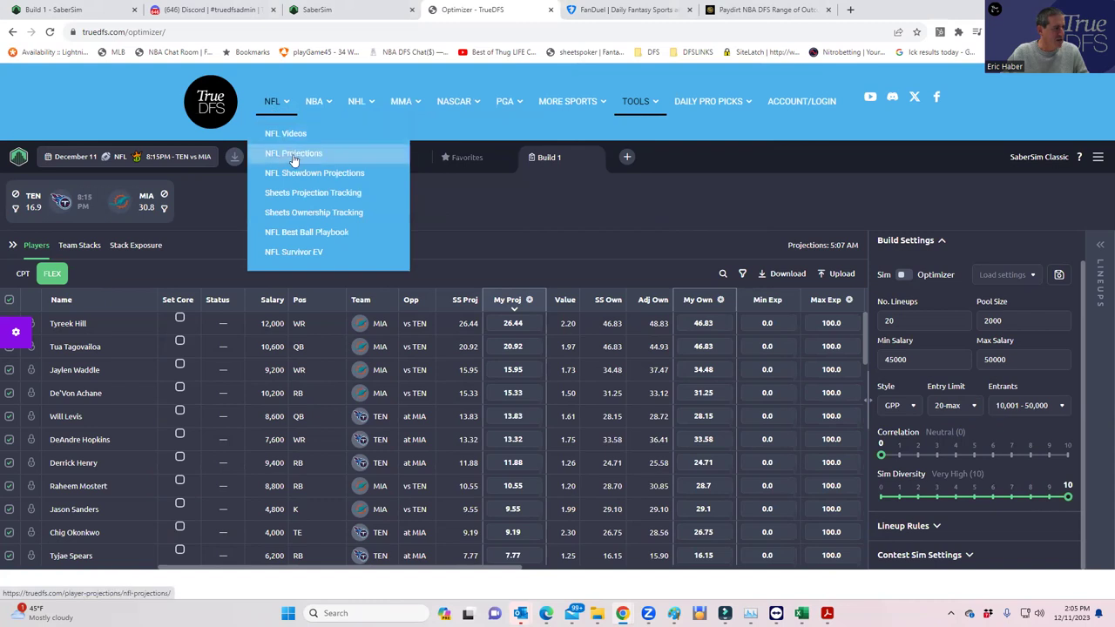
{"action": "left_click", "coordinate": [300, 178]}
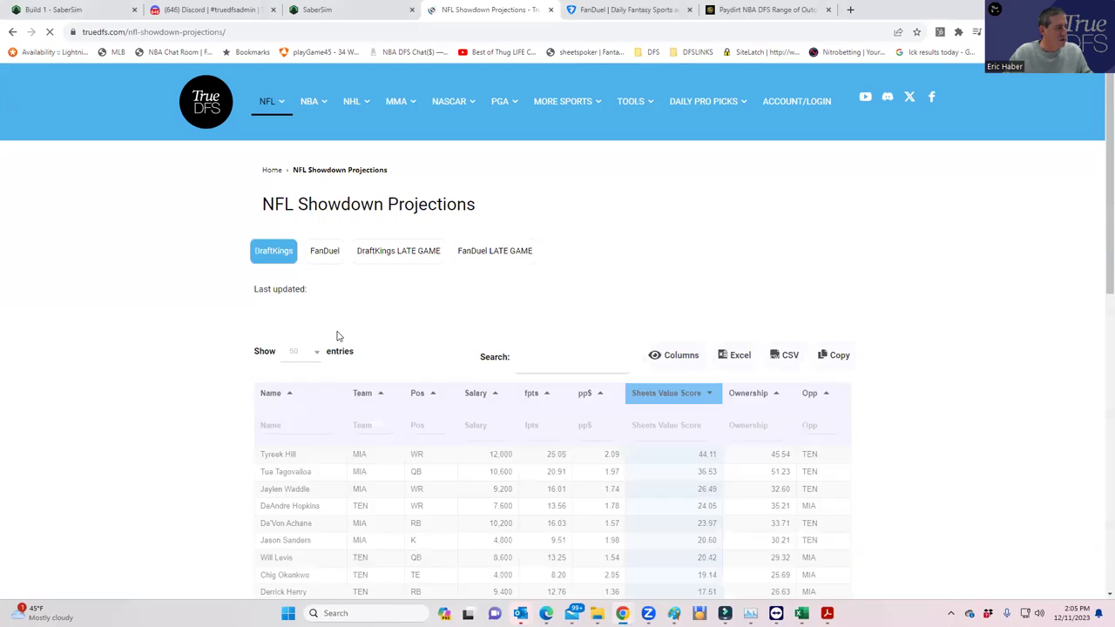
{"action": "left_click", "coordinate": [778, 361]}
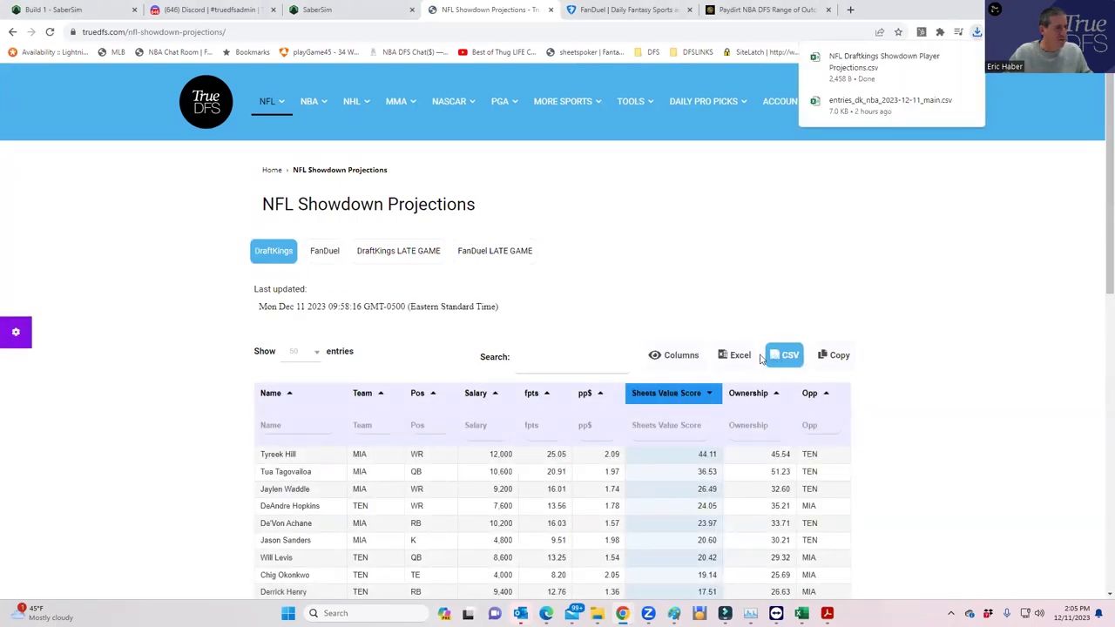
Return from the projections page to the SaberSim lineup optimizer
{"action": "left_click", "coordinate": [325, 12]}
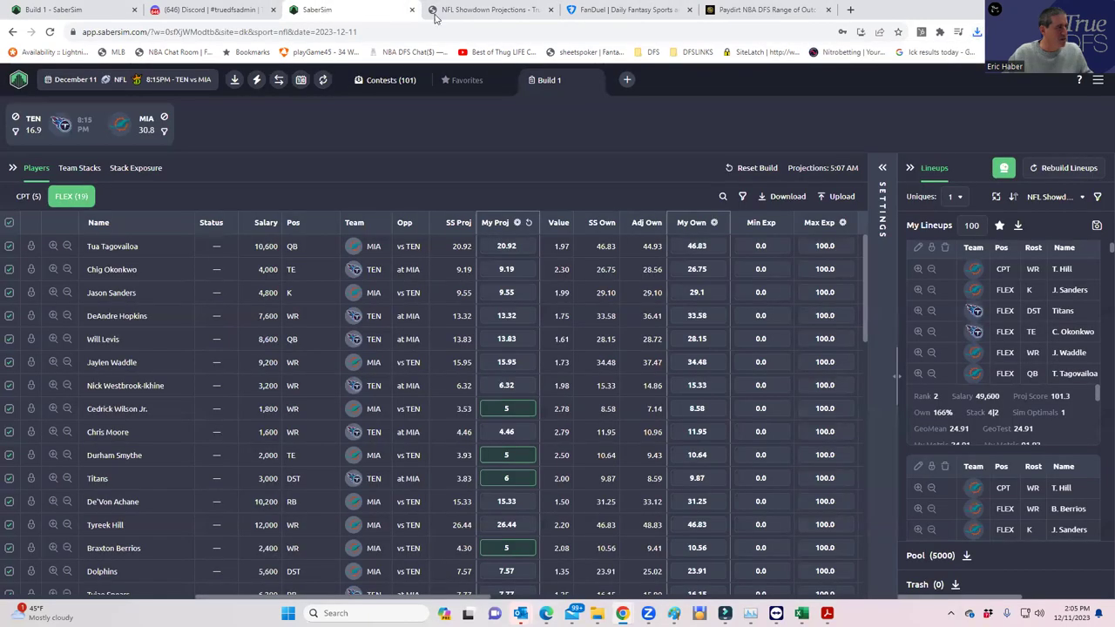
{"action": "left_click", "coordinate": [466, 10]}
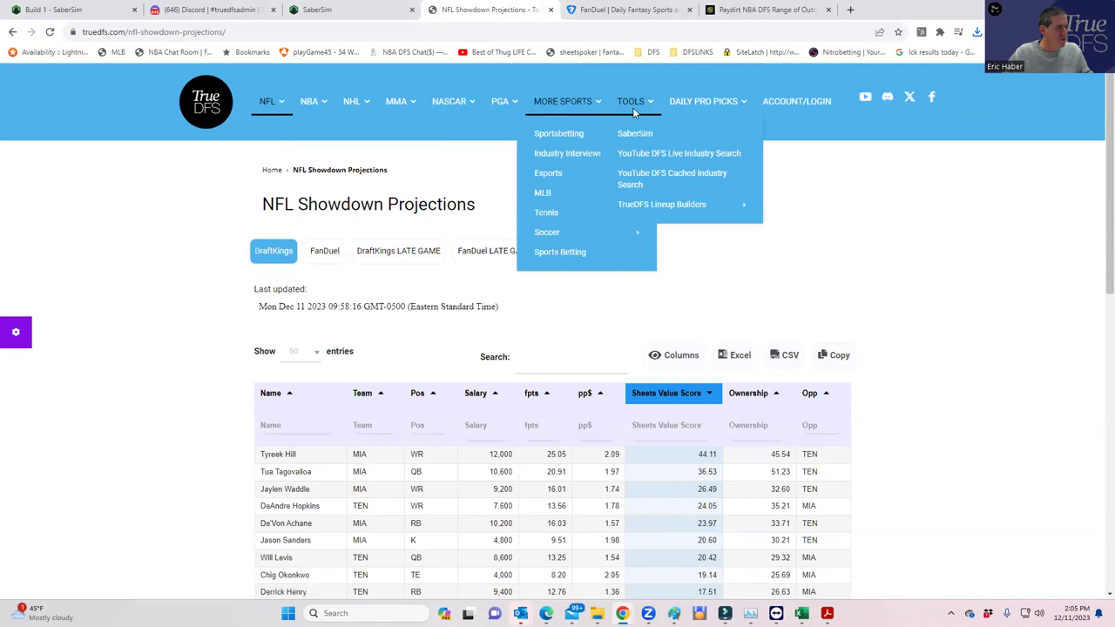
{"action": "mouse_move", "coordinate": [632, 108]}
{"action": "left_click", "coordinate": [638, 135]}
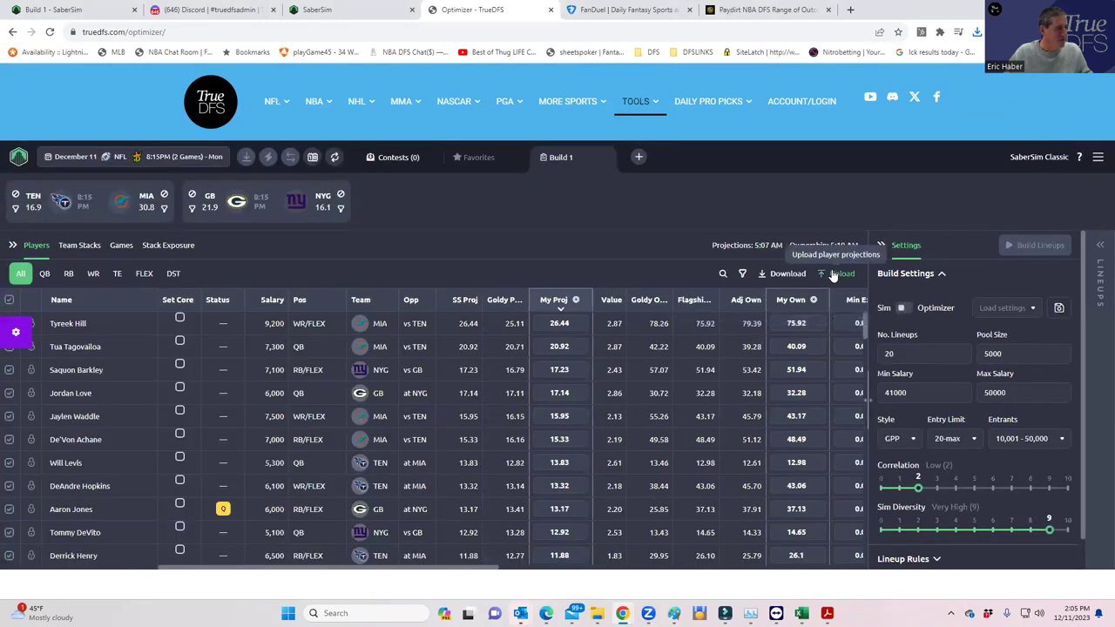
Load the TEN vs MIA slate and save the uploaded showdown projections CSV as My Proj
{"action": "left_click", "coordinate": [193, 157]}
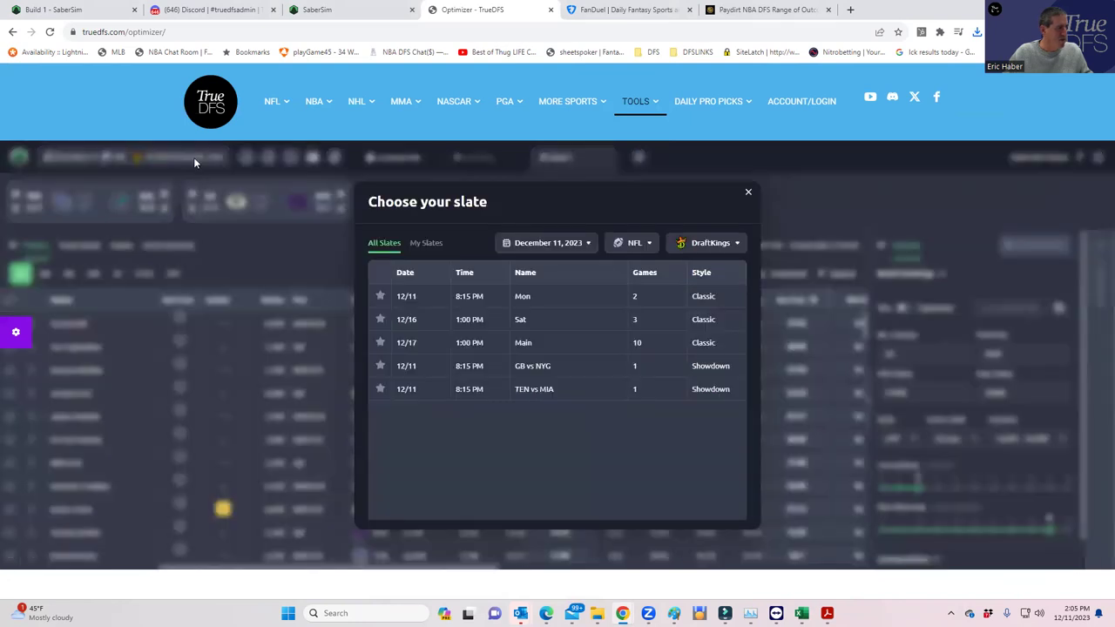
{"action": "left_click", "coordinate": [532, 391]}
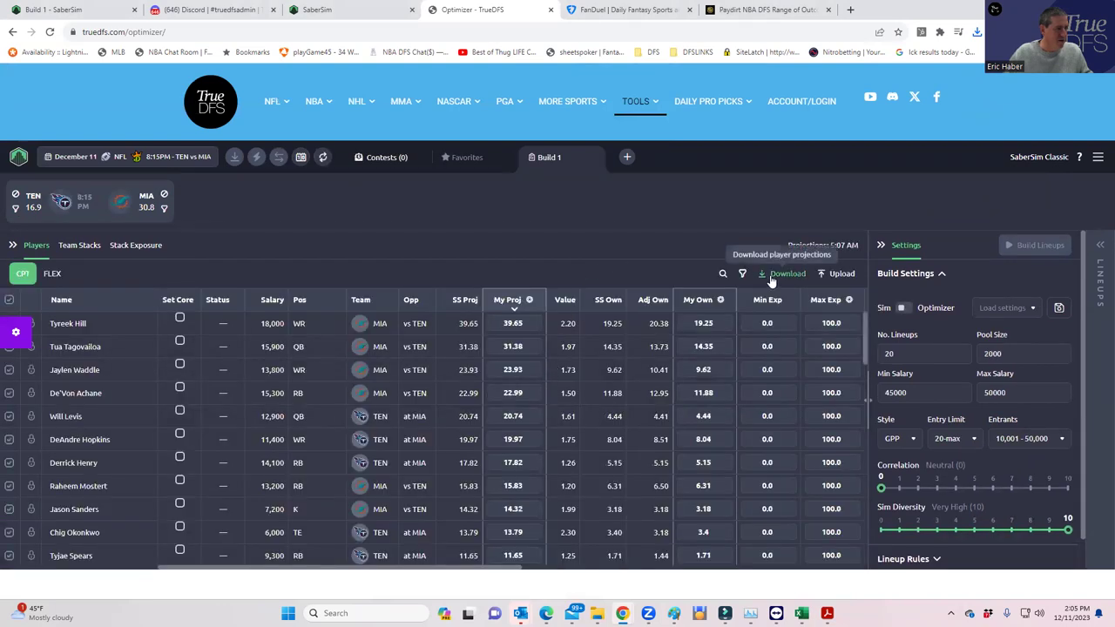
{"action": "left_click", "coordinate": [823, 277]}
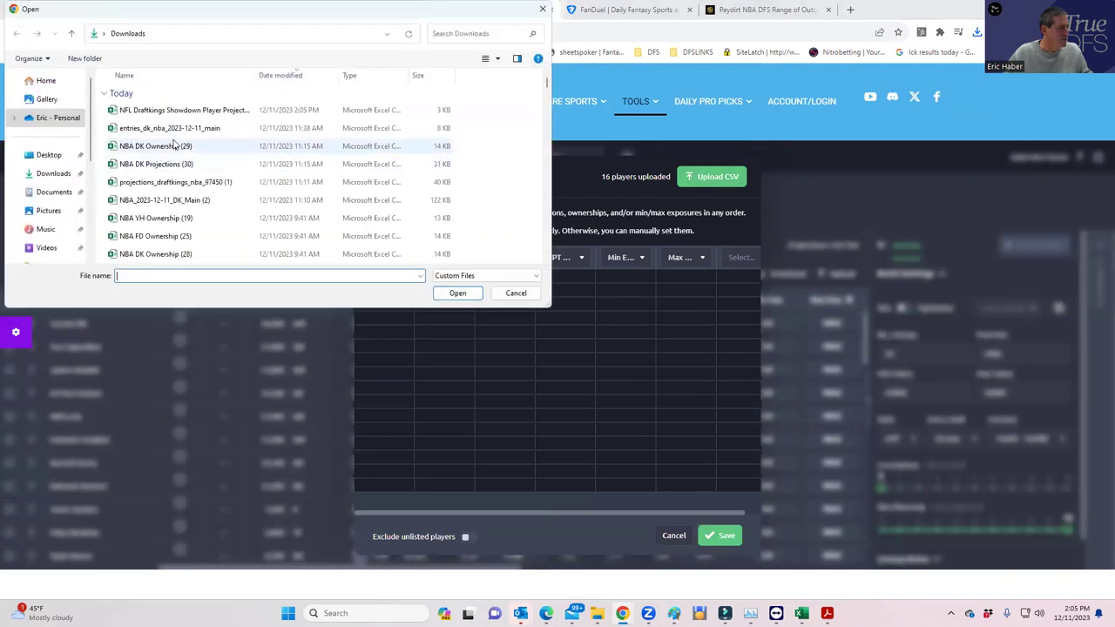
{"action": "left_click", "coordinate": [186, 110]}
{"action": "left_click", "coordinate": [457, 293]}
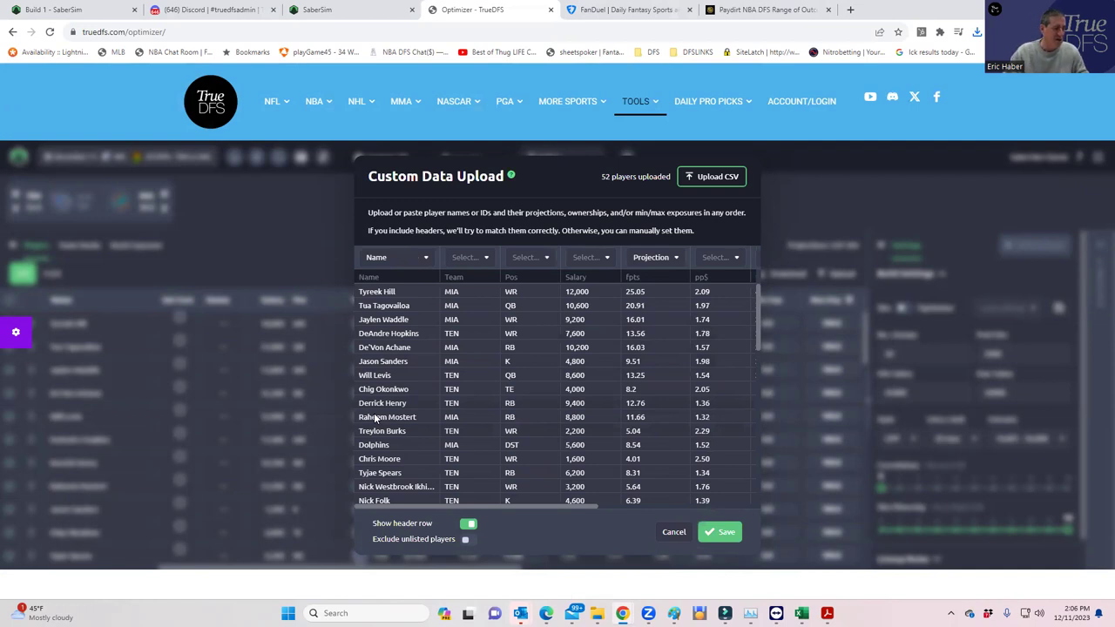
{"action": "left_click", "coordinate": [722, 532]}
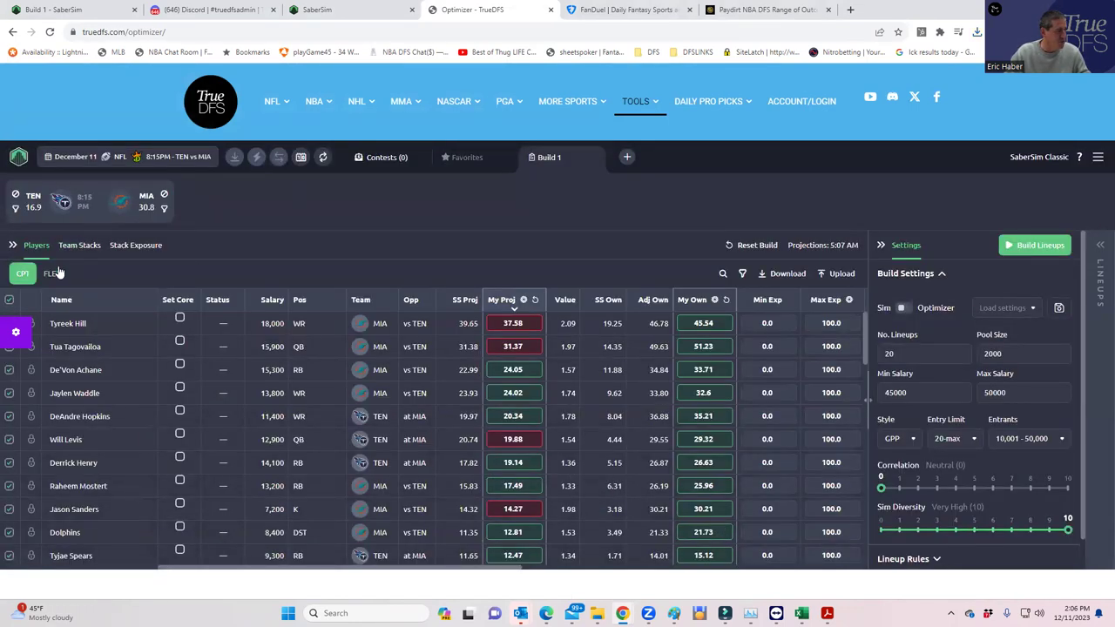
In the FLEX view, scroll to the low projections and enter 0 for Kevin Rader
{"action": "left_click", "coordinate": [53, 275]}
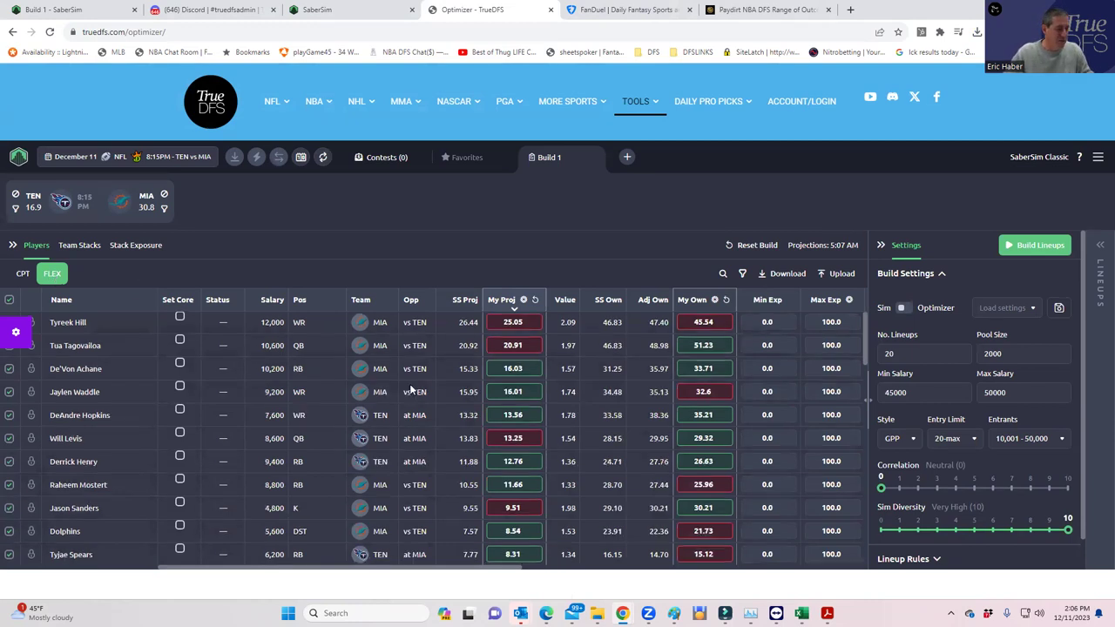
{"action": "scroll", "coordinate": [421, 400], "scroll_direction": "down", "scroll_amount": 3}
{"action": "scroll", "coordinate": [431, 409], "scroll_direction": "down", "scroll_amount": 3}
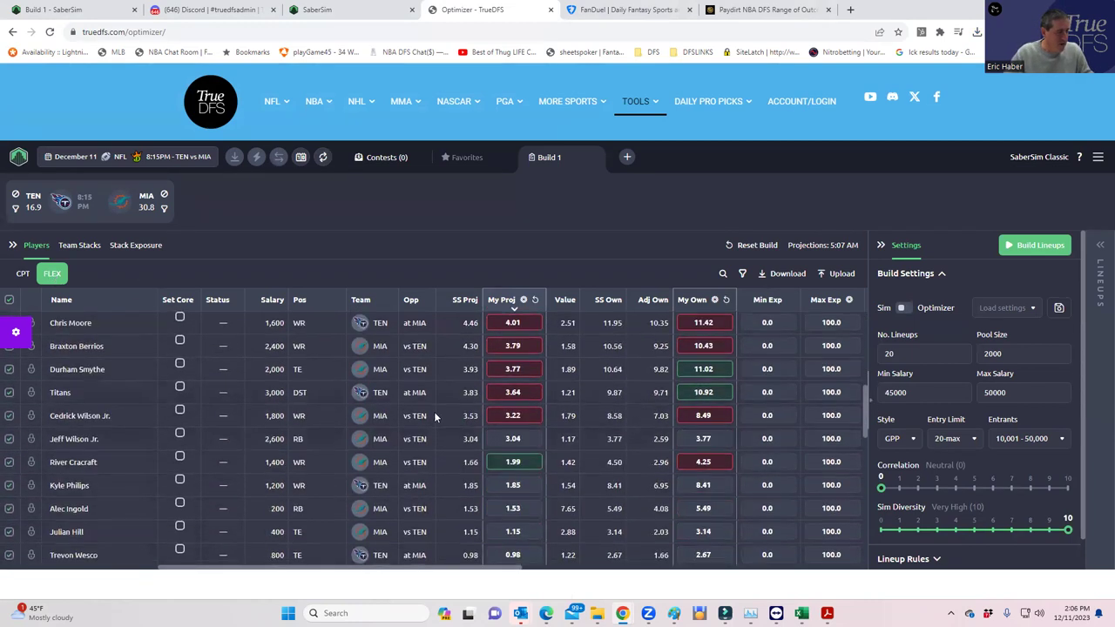
{"action": "scroll", "coordinate": [436, 418], "scroll_direction": "down", "scroll_amount": 3}
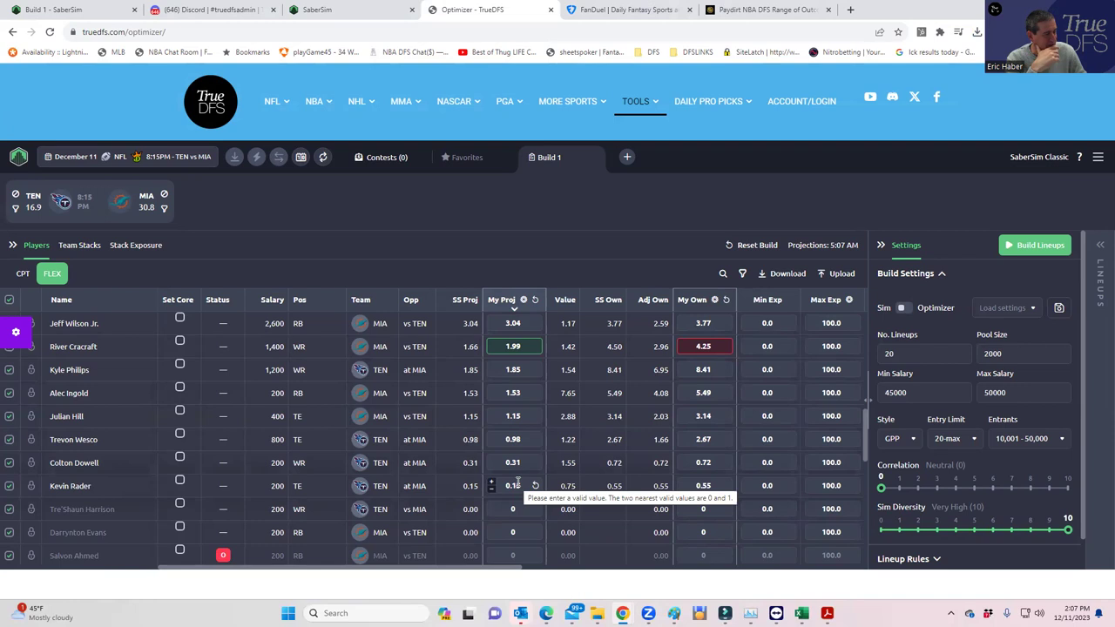
{"action": "left_click", "coordinate": [403, 435]}
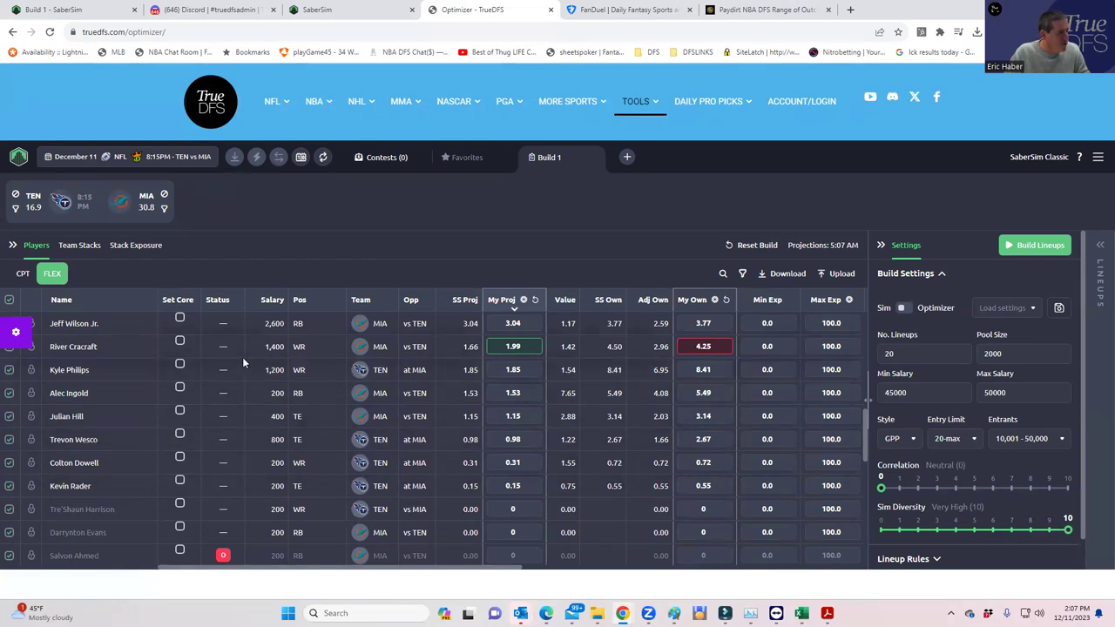
{"action": "scroll", "coordinate": [377, 347], "scroll_direction": "up", "scroll_amount": 1}
{"action": "scroll", "coordinate": [378, 348], "scroll_direction": "up", "scroll_amount": 1}
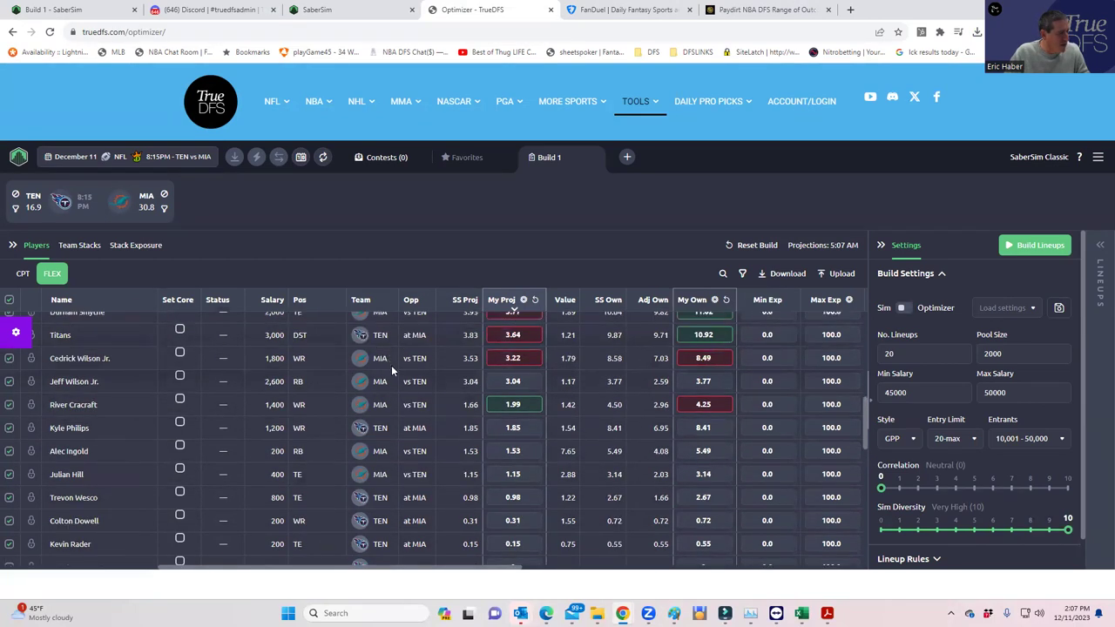
{"action": "scroll", "coordinate": [479, 394], "scroll_direction": "down", "scroll_amount": 2}
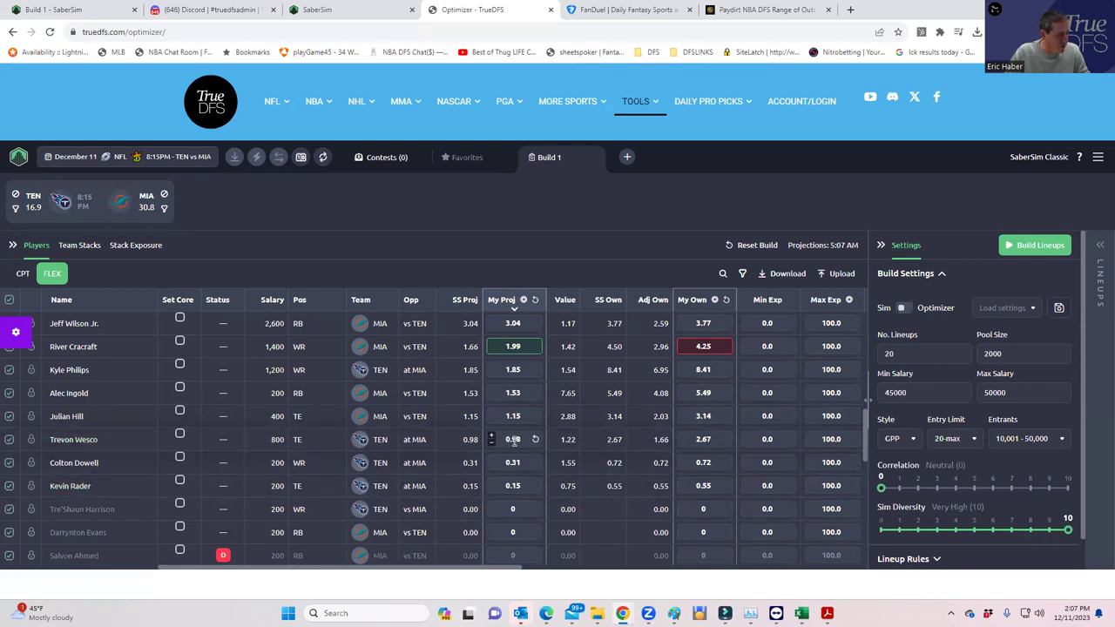
Set My Proj to 0 for Kevin Rader and Alec Ingold, and 1 for Trevon Wesco and Julian Hill
{"action": "left_click", "coordinate": [489, 485]}
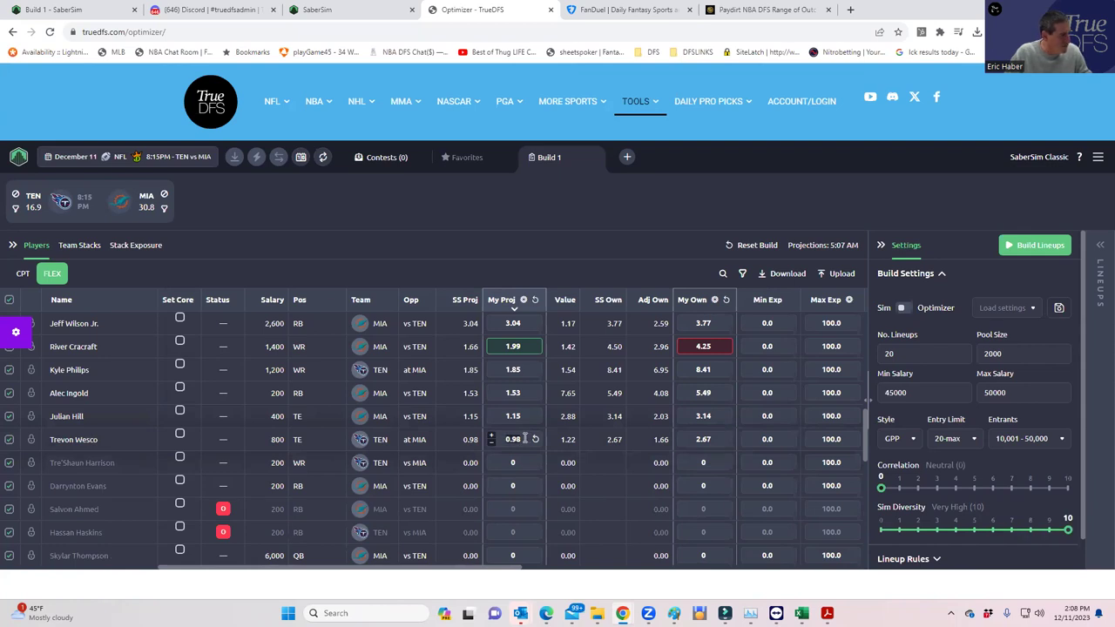
{"action": "double_click", "coordinate": [525, 439]}
{"action": "type", "text": "1"}
{"action": "key", "text": "Return"}
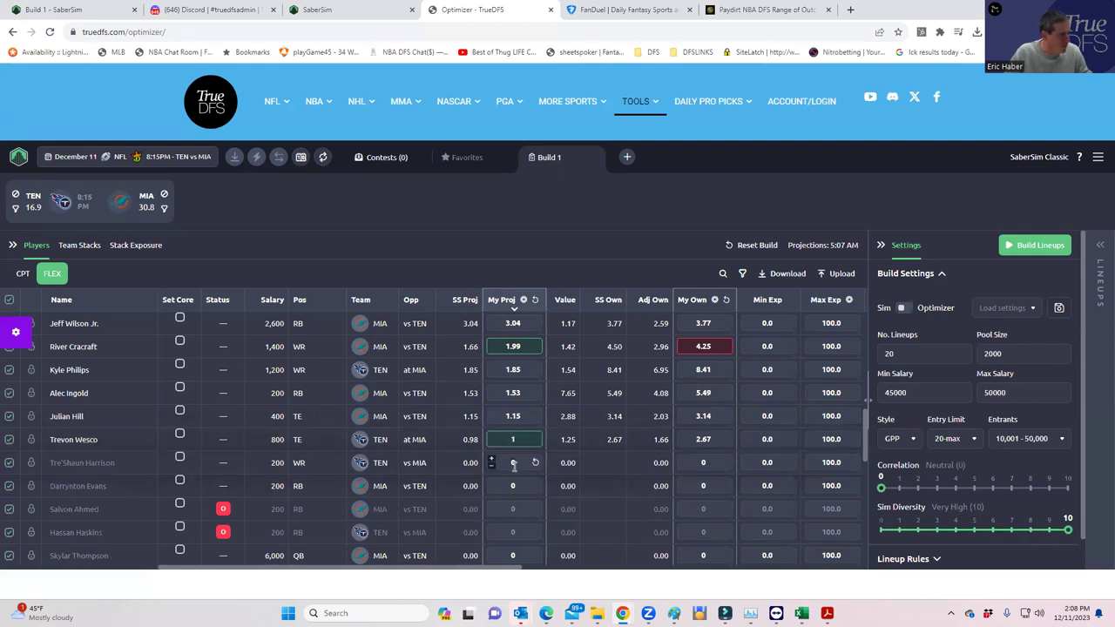
{"action": "double_click", "coordinate": [525, 413]}
{"action": "type", "text": "1"}
{"action": "key", "text": "Return"}
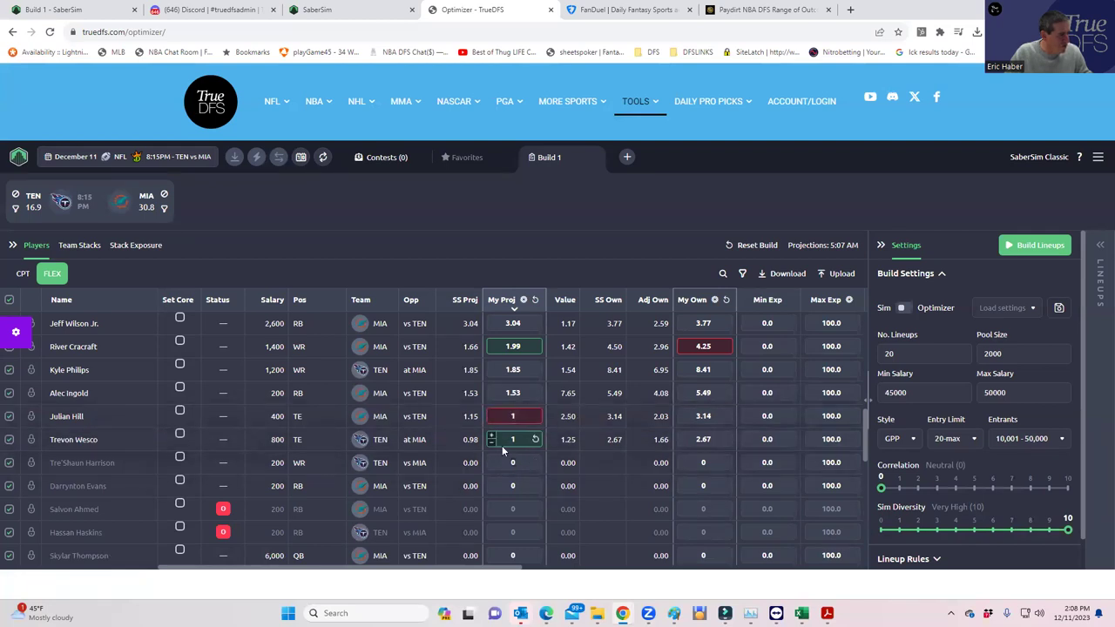
{"action": "double_click", "coordinate": [522, 392]}
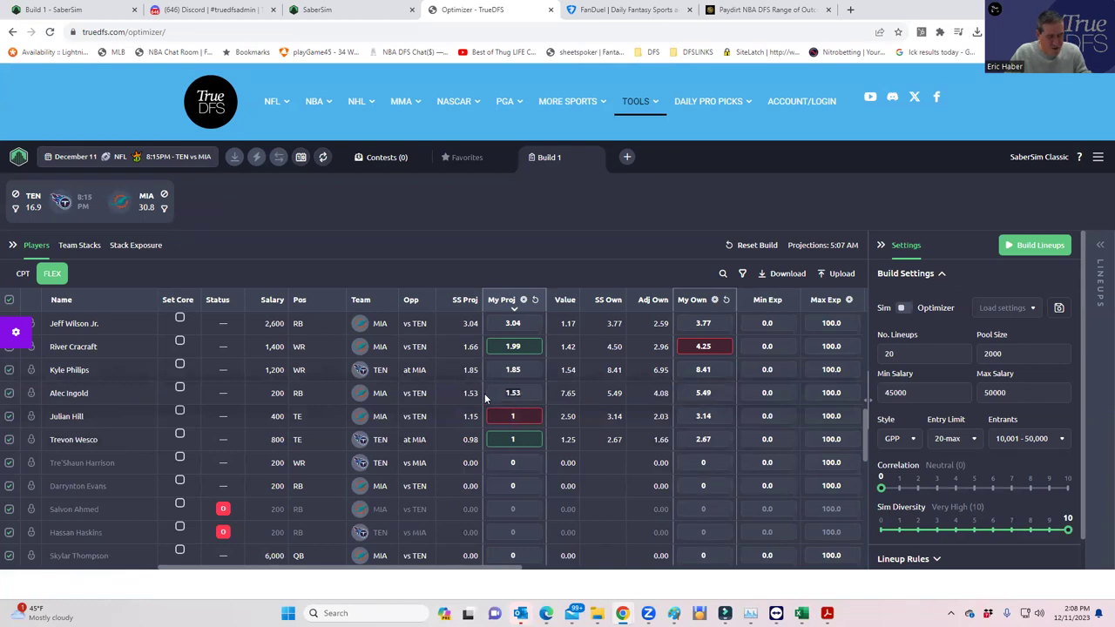
{"action": "type", "text": "0"}
{"action": "key", "text": "Return"}
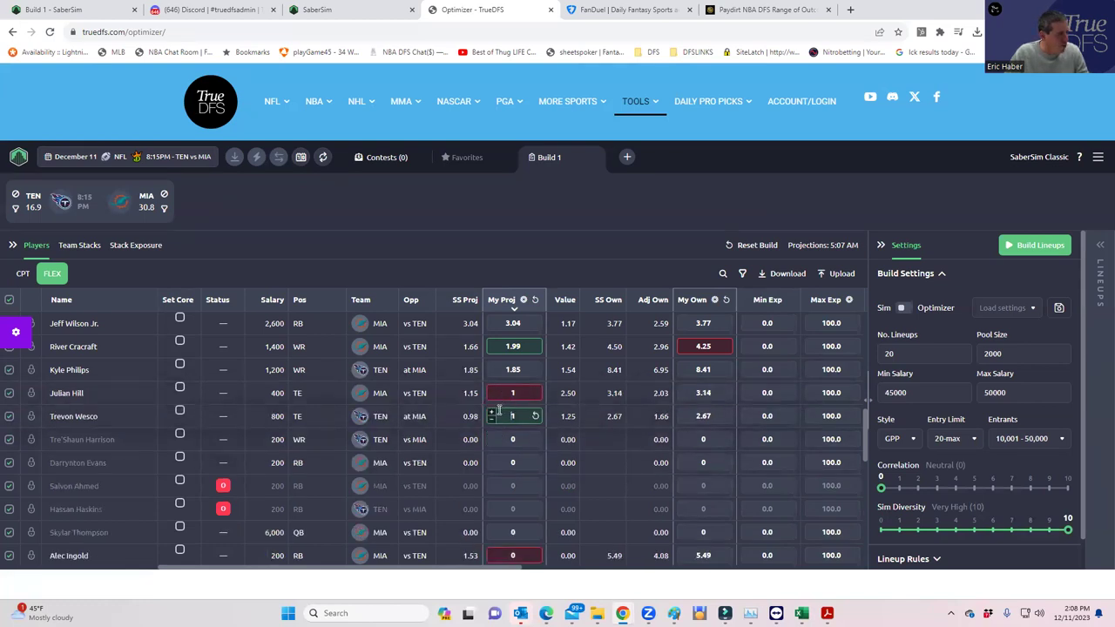
{"action": "scroll", "coordinate": [519, 373], "scroll_direction": "up", "scroll_amount": 1}
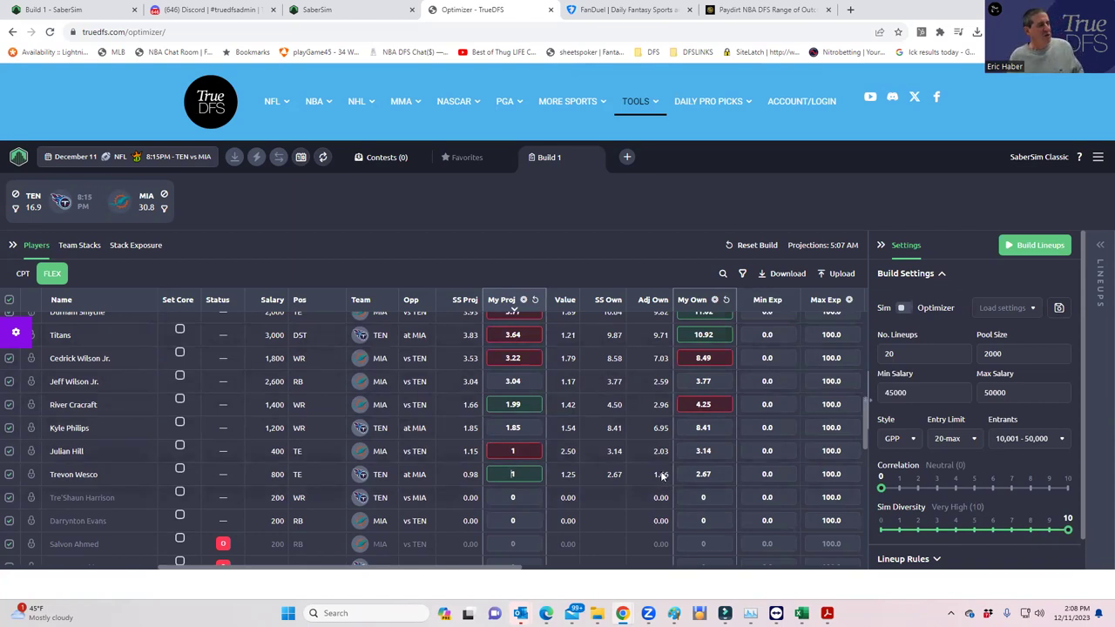
Set 100 lineups with a 5000 pool size and build the lineups
{"action": "left_click", "coordinate": [901, 353]}
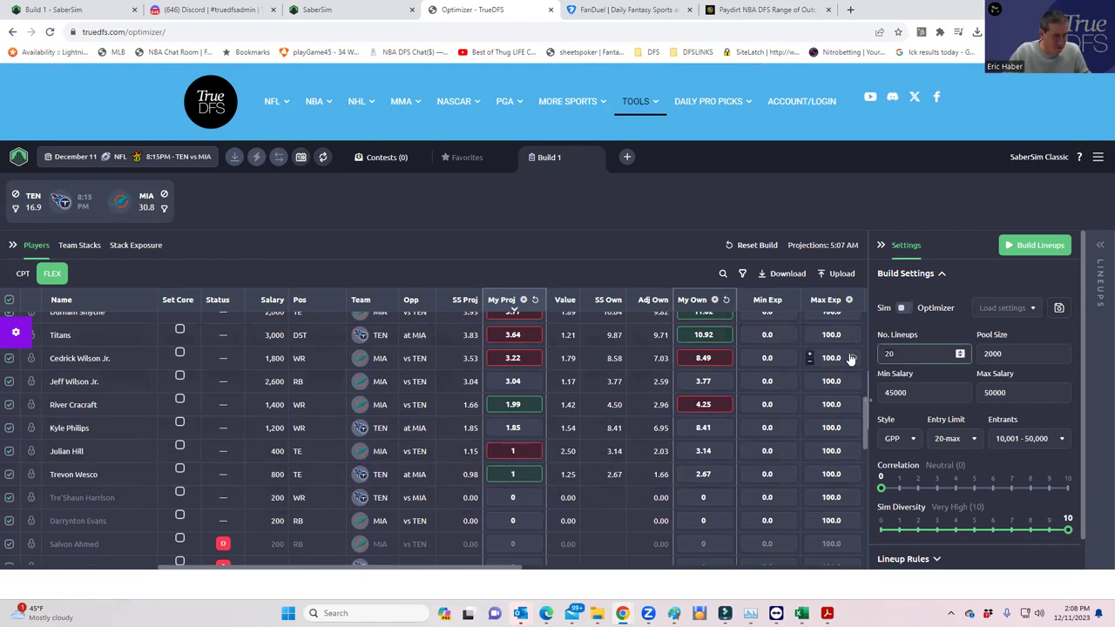
{"action": "key", "text": "BackSpace"}
{"action": "key", "text": "BackSpace"}
{"action": "type", "text": "100"}
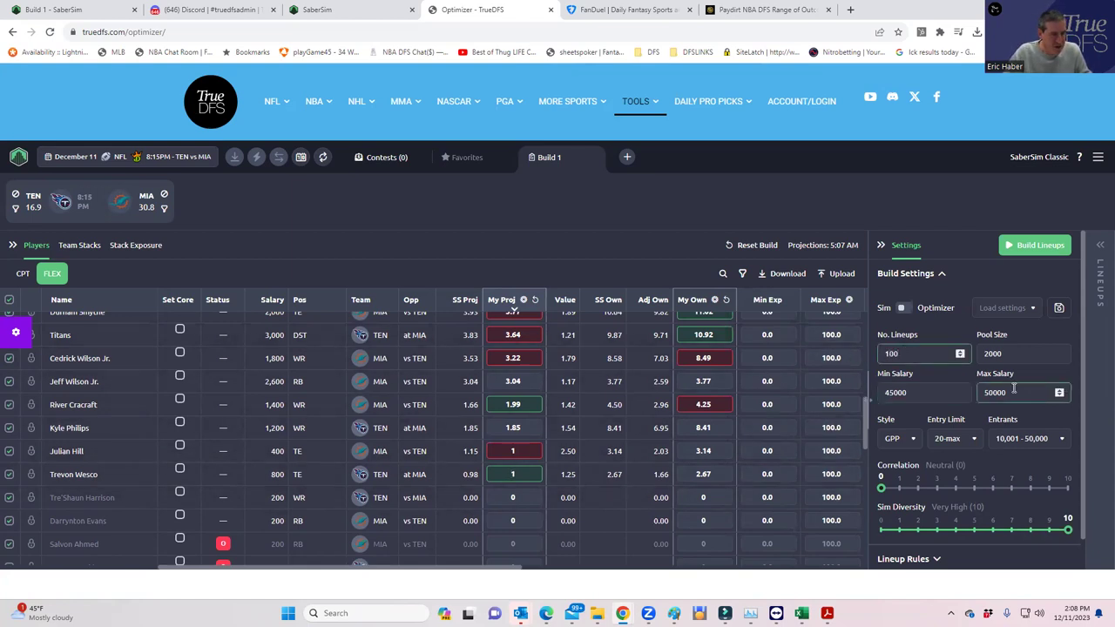
{"action": "left_click", "coordinate": [979, 357]}
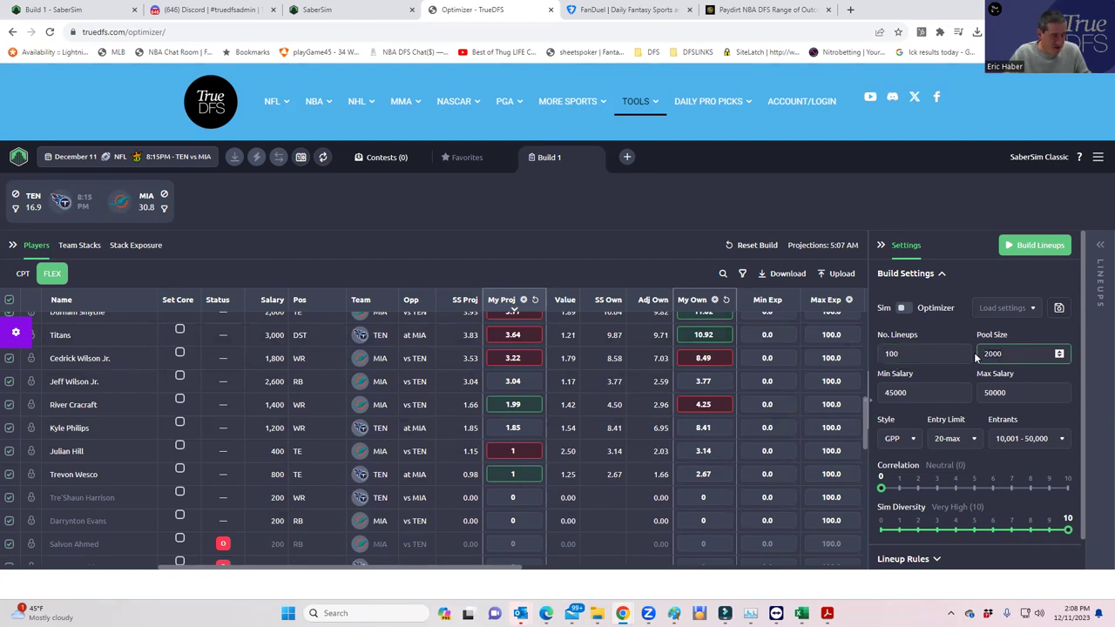
{"action": "key", "text": "BackSpace"}
{"action": "key", "text": "BackSpace"}
{"action": "key", "text": "BackSpace"}
{"action": "key", "text": "BackSpace"}
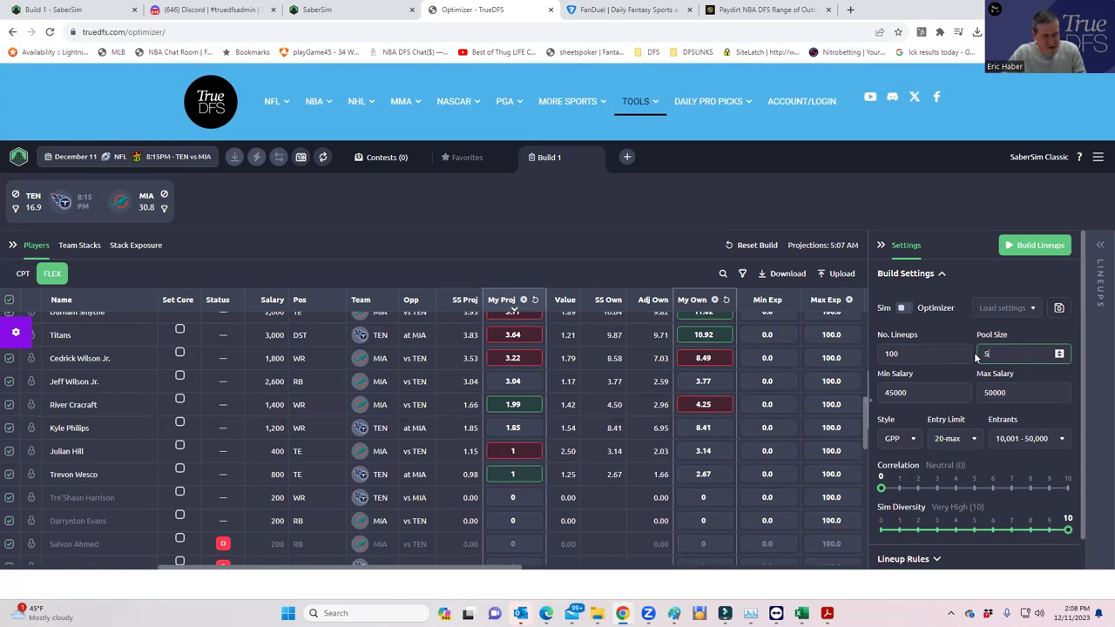
{"action": "type", "text": "5000"}
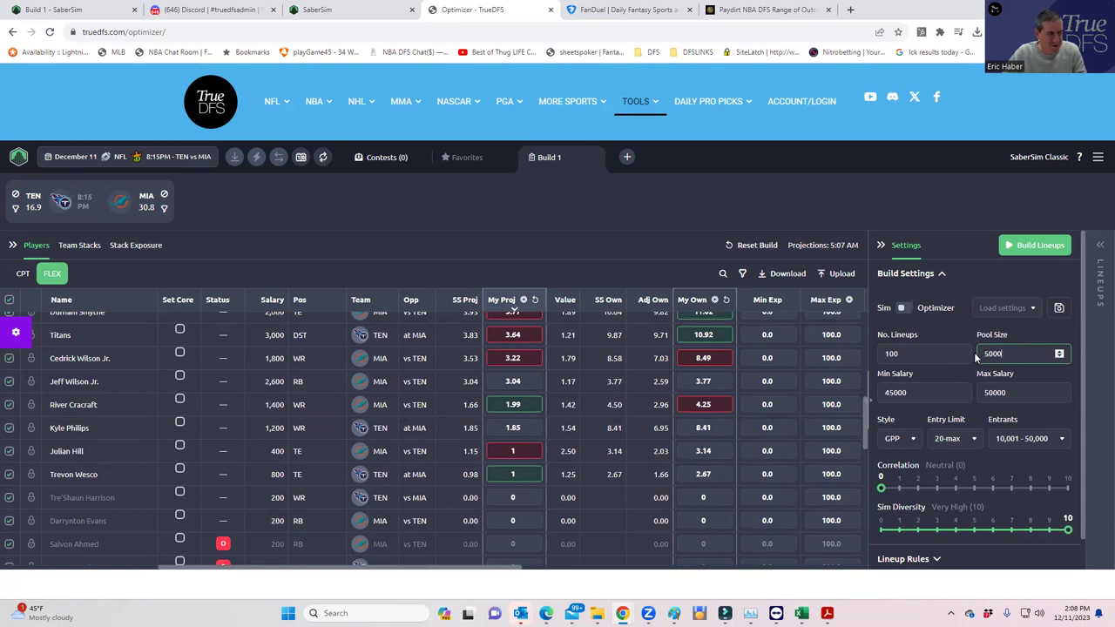
{"action": "left_click", "coordinate": [1039, 258]}
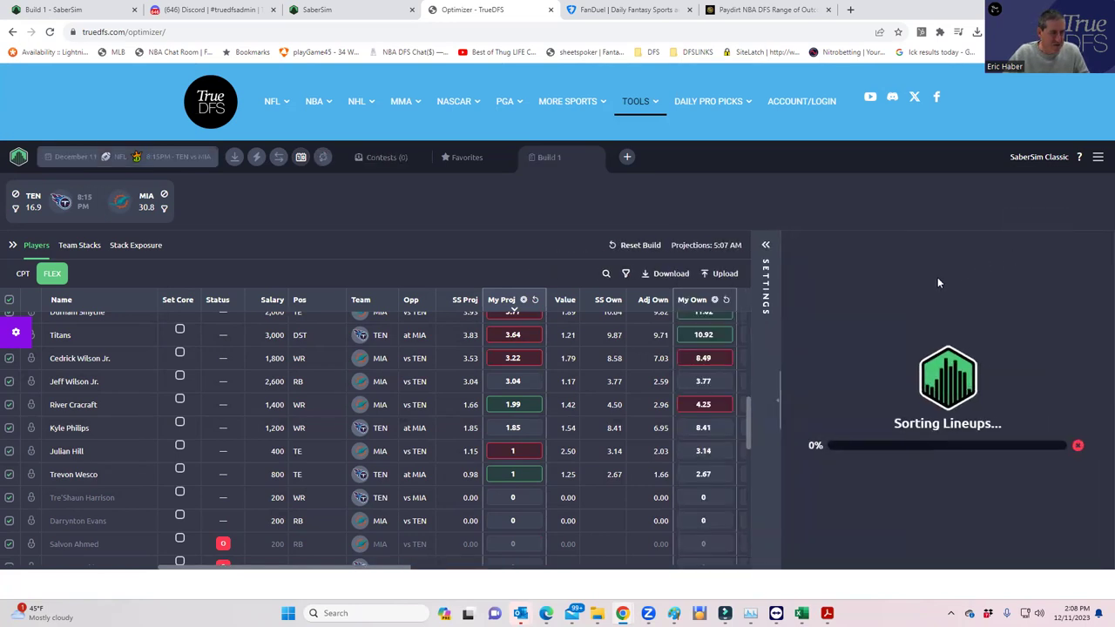
{"action": "left_click", "coordinate": [764, 248]}
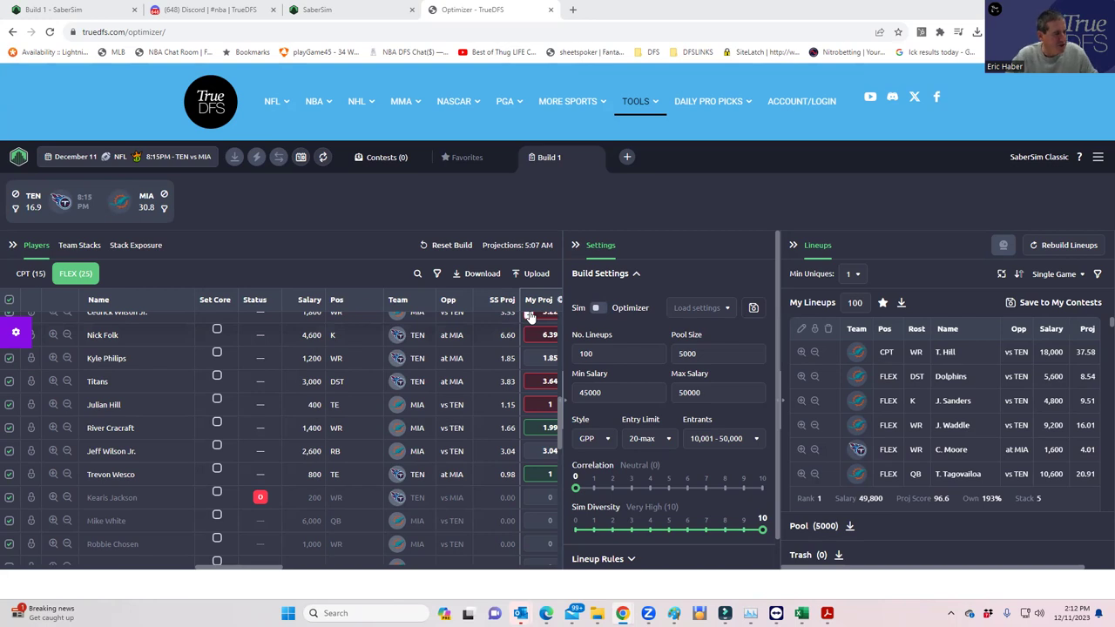
Hide the build settings, check the SaberScore sort options, and scroll through the built lineups
{"action": "mouse_move", "coordinate": [561, 422]}
{"action": "left_mouse_down"}
{"action": "mouse_move", "coordinate": [293, 422]}
{"action": "mouse_move", "coordinate": [562, 422]}
{"action": "mouse_move", "coordinate": [323, 405]}
{"action": "mouse_move", "coordinate": [564, 405]}
{"action": "left_mouse_up"}
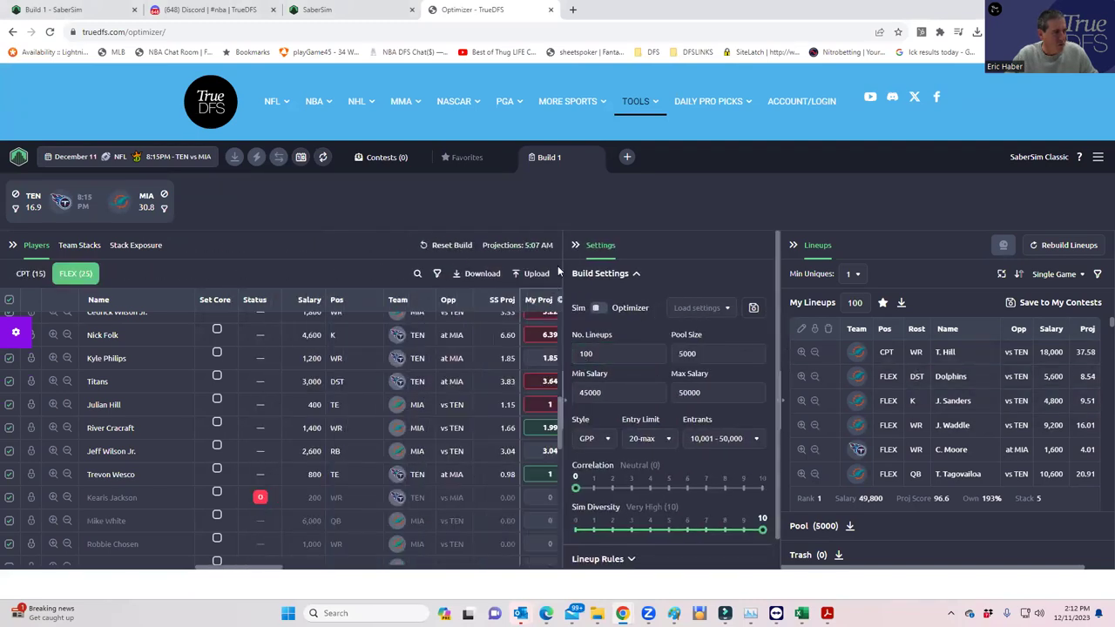
{"action": "left_click", "coordinate": [575, 245]}
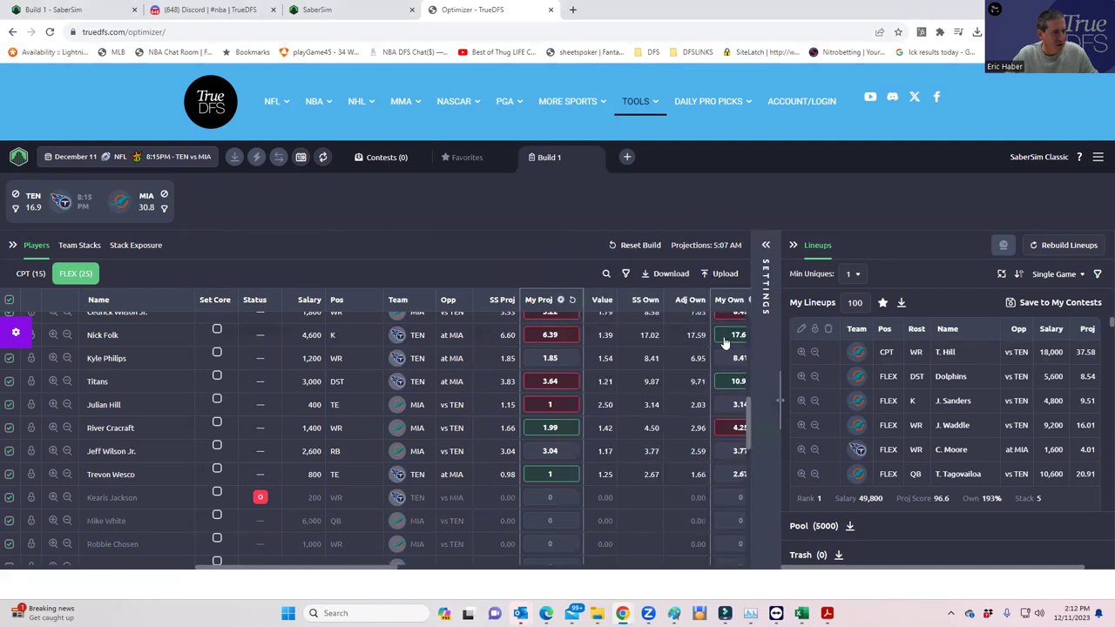
{"action": "left_click", "coordinate": [1053, 273]}
{"action": "left_click", "coordinate": [1015, 301]}
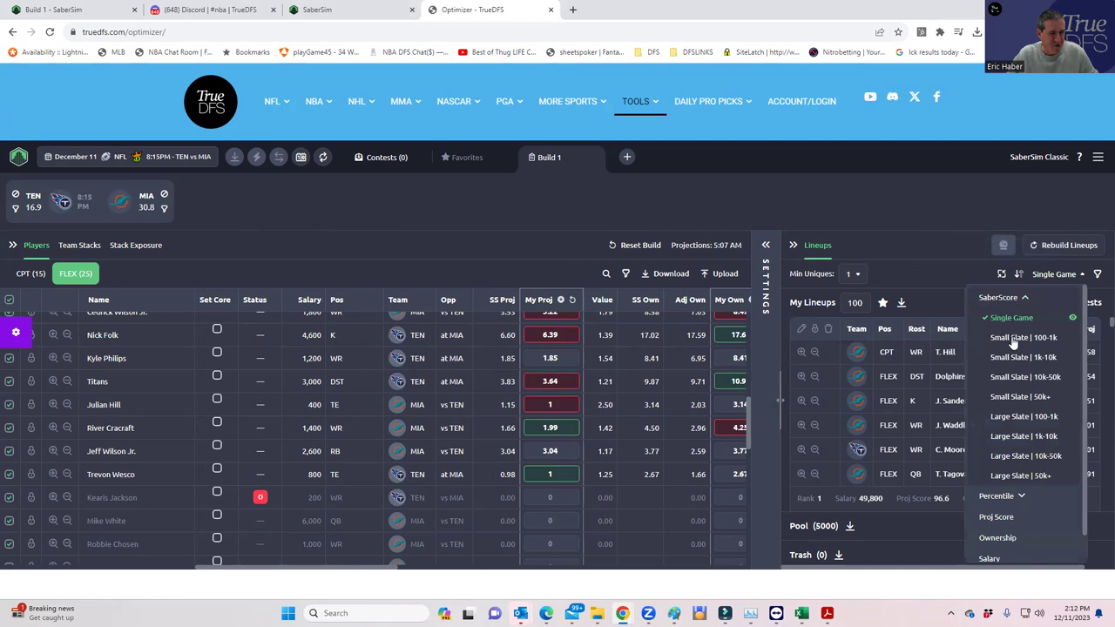
{"action": "left_click", "coordinate": [942, 267]}
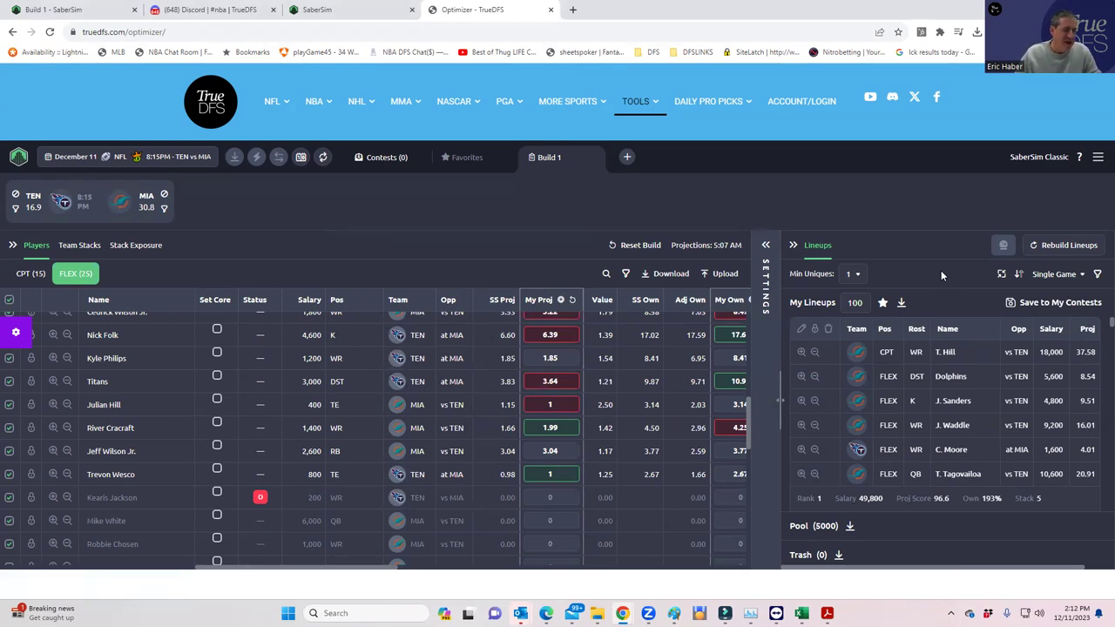
{"action": "scroll", "coordinate": [905, 403], "scroll_direction": "down", "scroll_amount": 3}
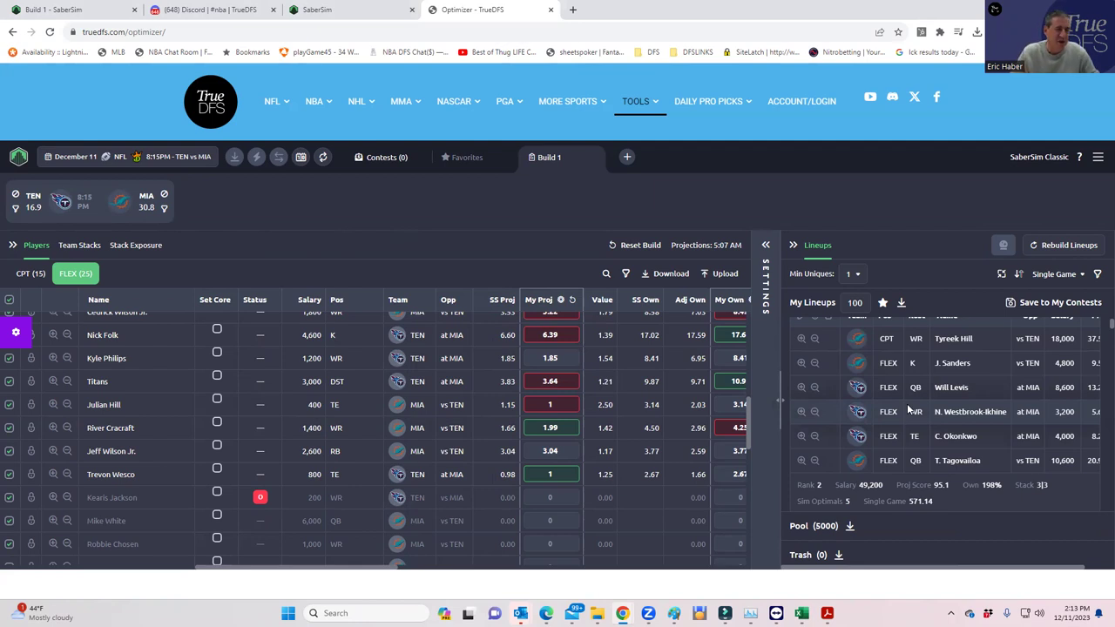
{"action": "scroll", "coordinate": [989, 364], "scroll_direction": "up", "scroll_amount": 2}
{"action": "scroll", "coordinate": [989, 362], "scroll_direction": "up", "scroll_amount": 1}
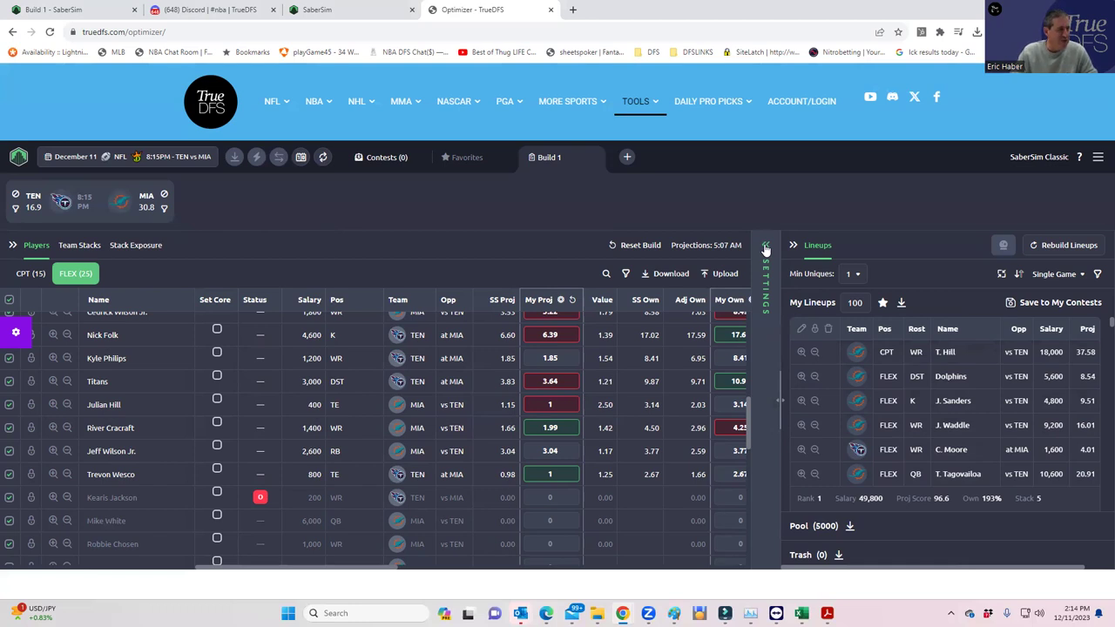
Download the DraftKings entries template and upload the DKEntries file in the Contests view
{"action": "left_click", "coordinate": [390, 159]}
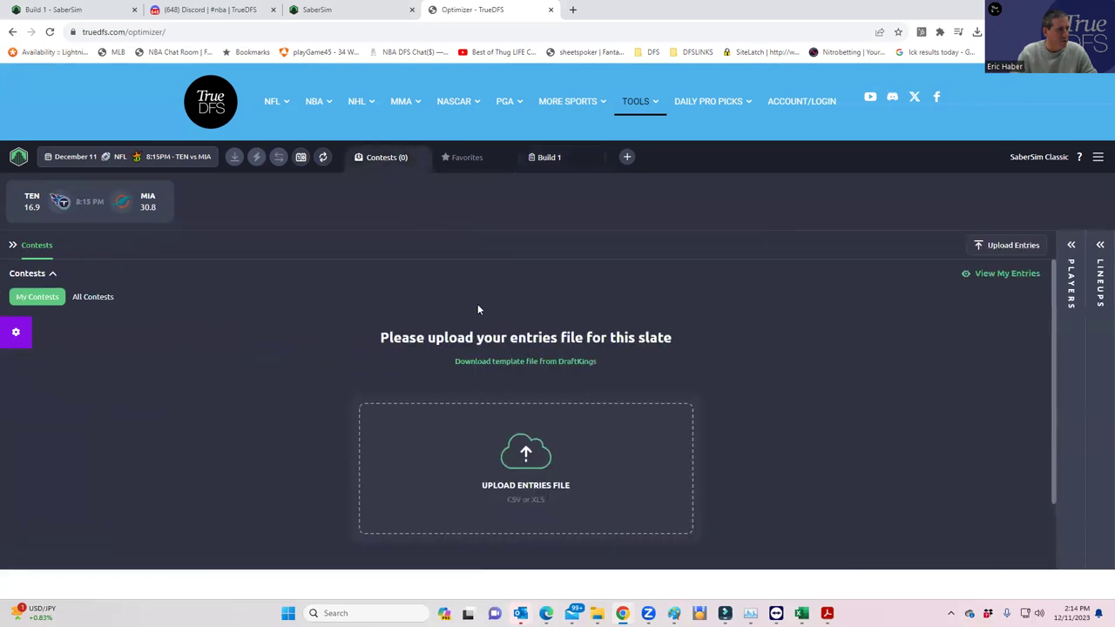
{"action": "left_click", "coordinate": [476, 362]}
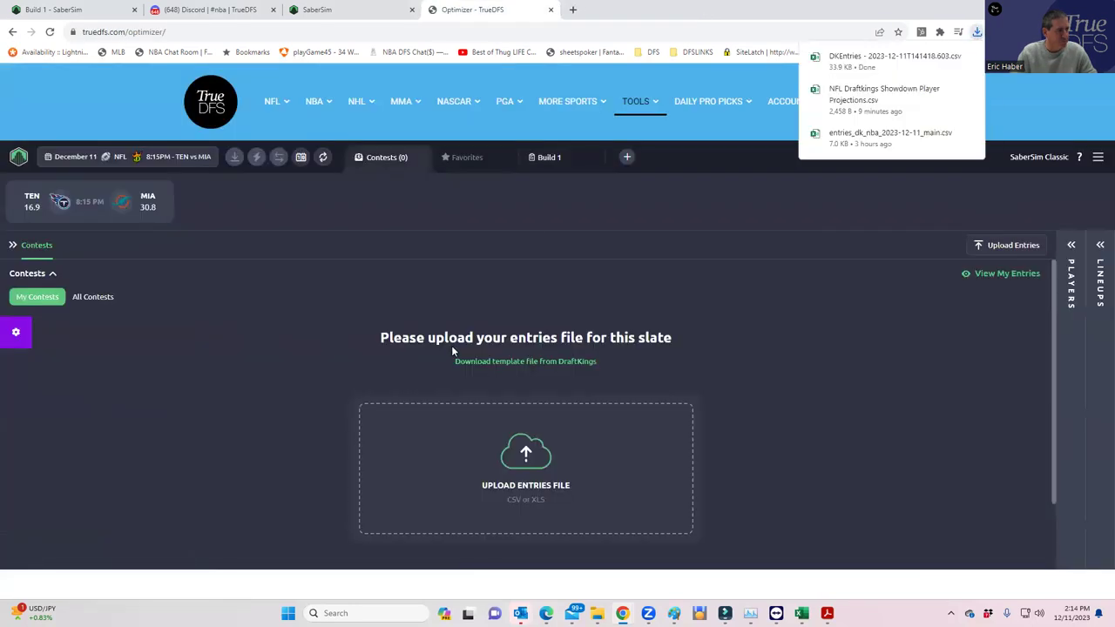
{"action": "left_click", "coordinate": [528, 441]}
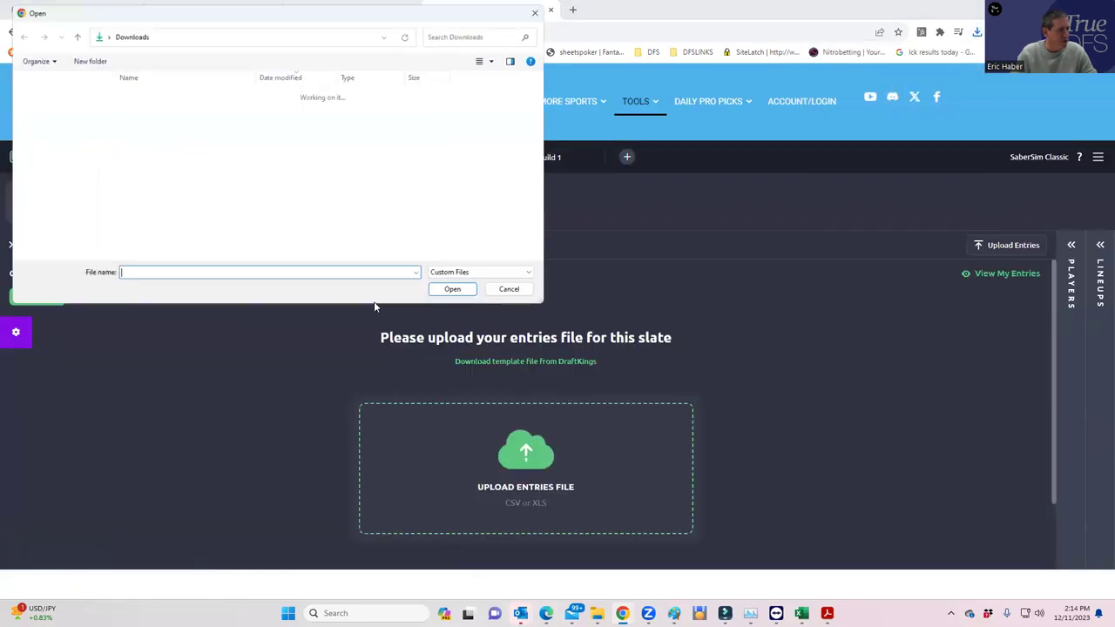
{"action": "left_click", "coordinate": [168, 111]}
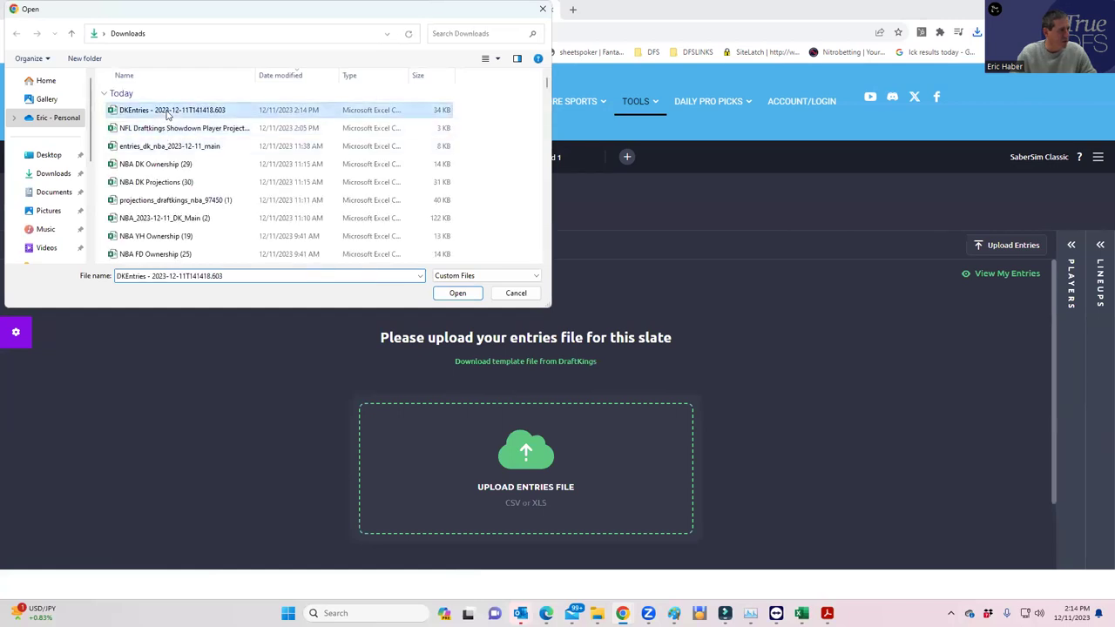
{"action": "left_click", "coordinate": [457, 293]}
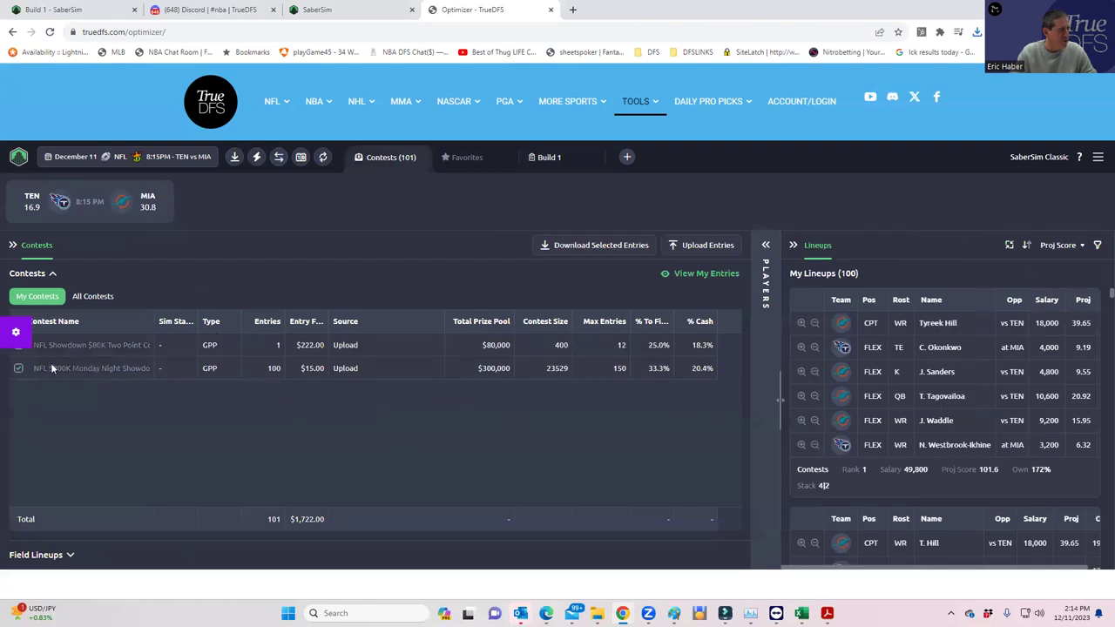
Save sim settings for the $80K and $300K contests
{"action": "left_click", "coordinate": [148, 363]}
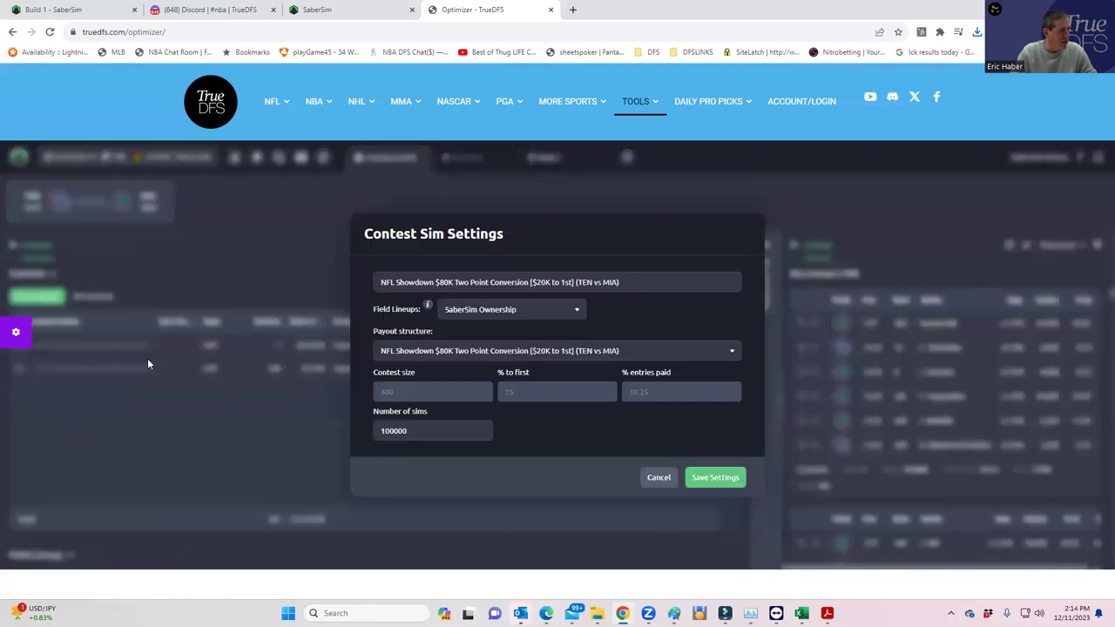
{"action": "left_click", "coordinate": [699, 478]}
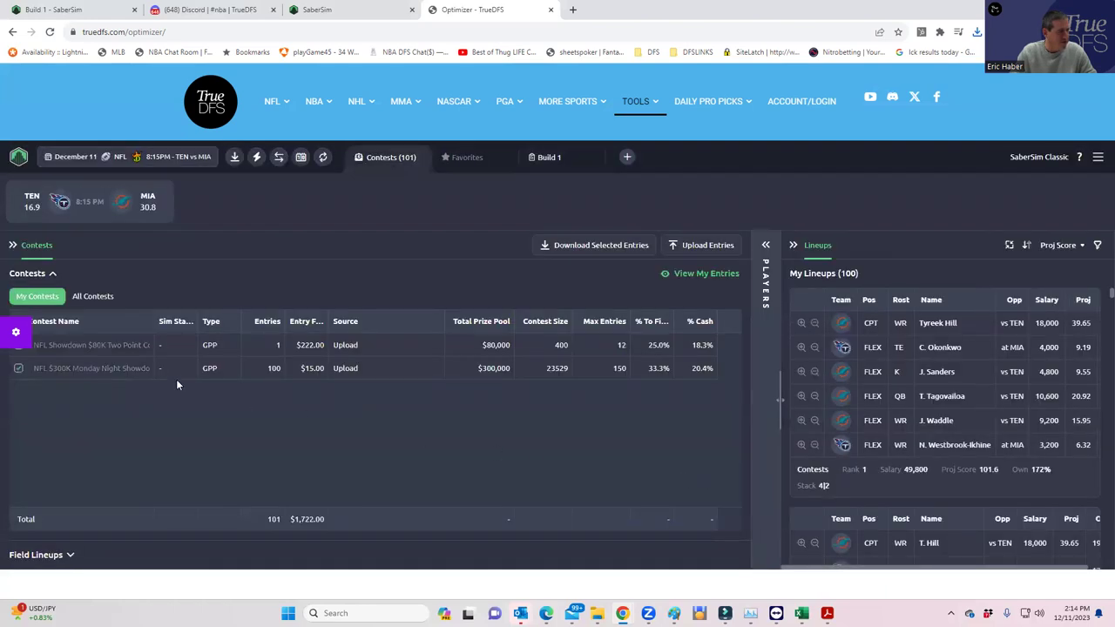
{"action": "left_click", "coordinate": [150, 383]}
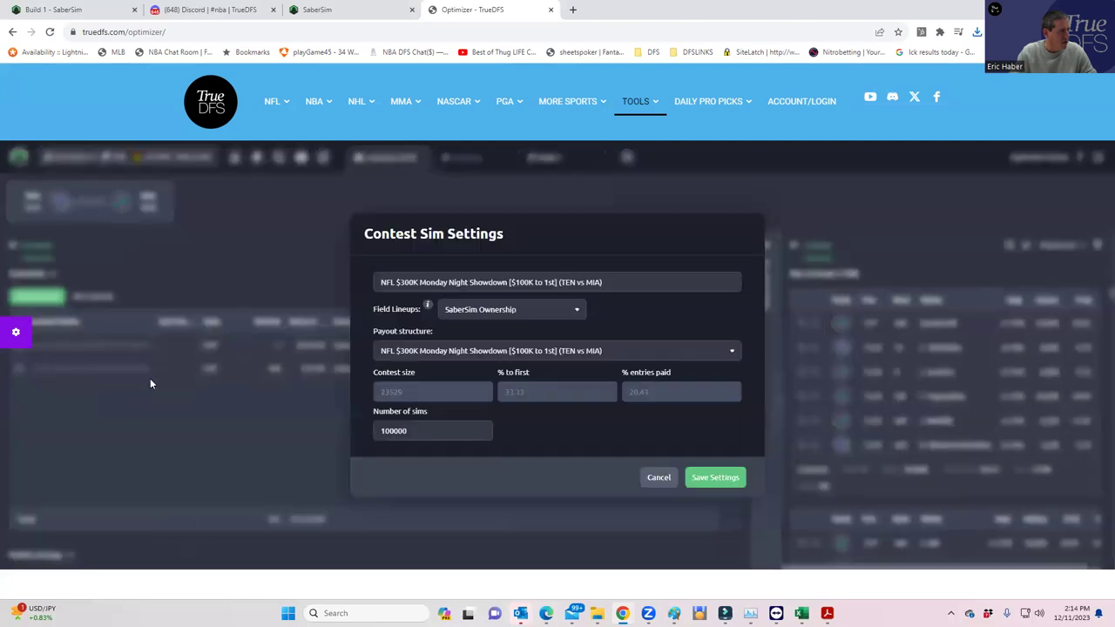
{"action": "left_click", "coordinate": [730, 477]}
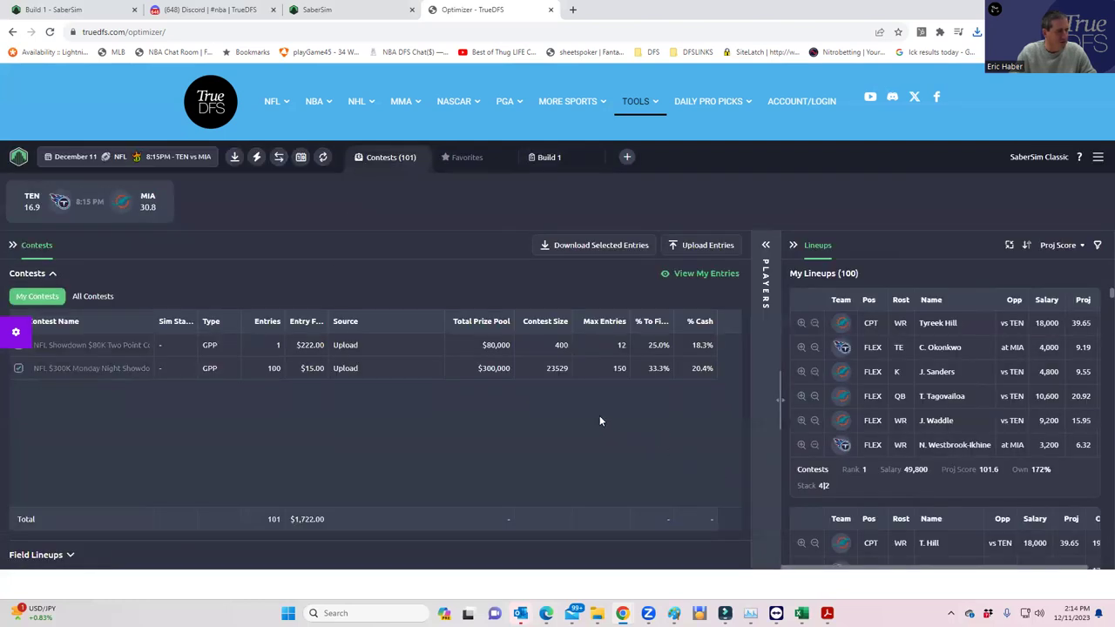
In Build 1's Contest Sim Settings, tick the $80K Two Point Conversion and $300K Monday Night Showdown contests
{"action": "left_click", "coordinate": [764, 246]}
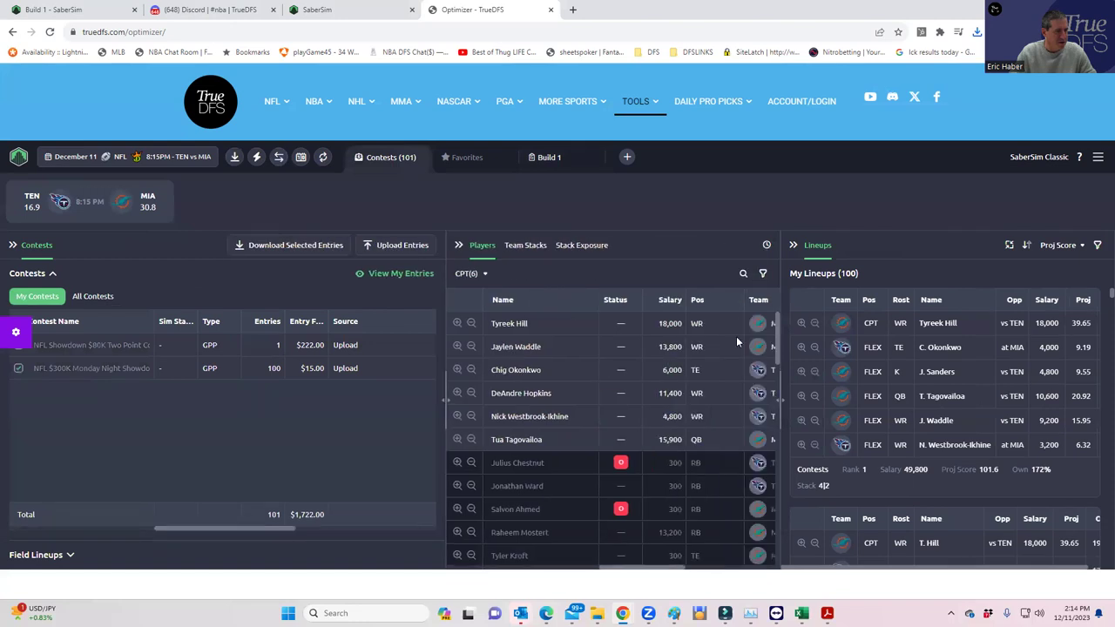
{"action": "scroll", "coordinate": [852, 320], "scroll_direction": "down", "scroll_amount": 3}
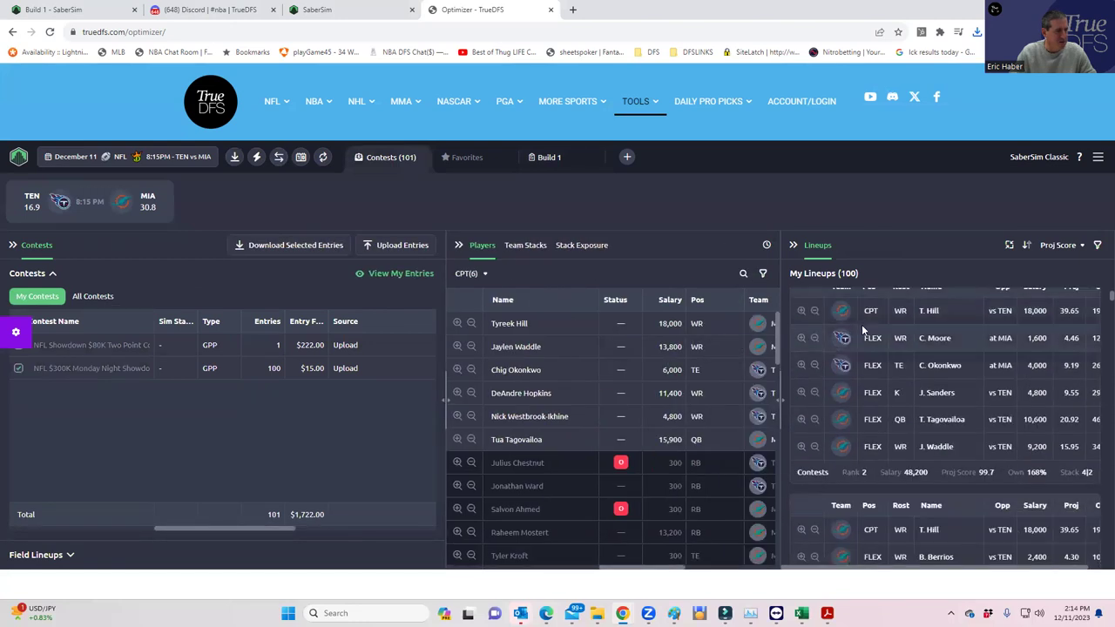
{"action": "left_click", "coordinate": [561, 159]}
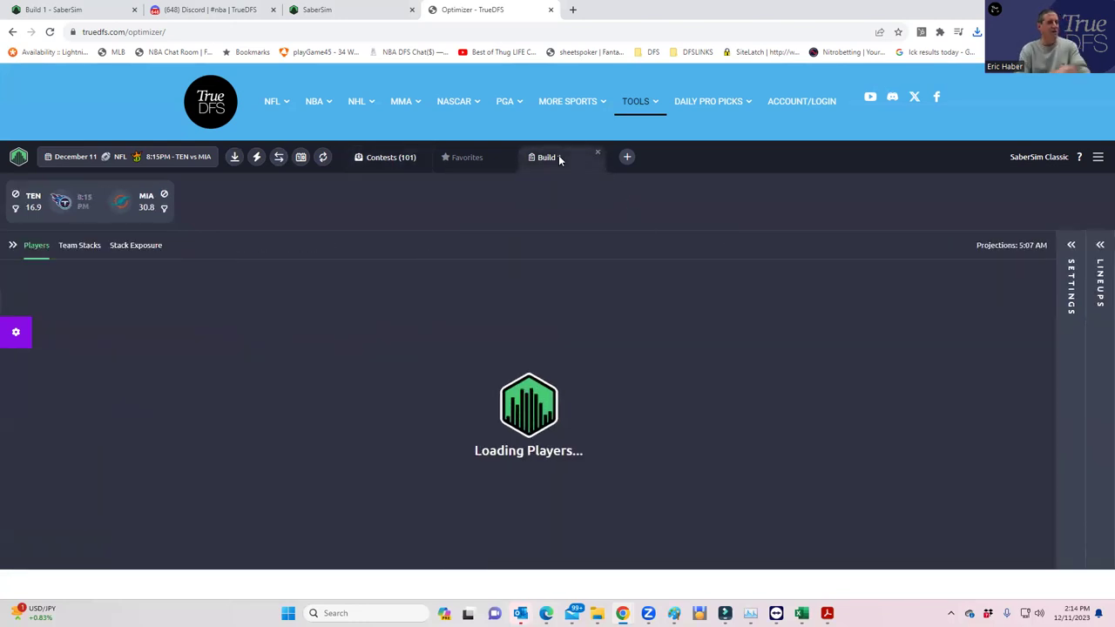
{"action": "left_click", "coordinate": [1070, 250]}
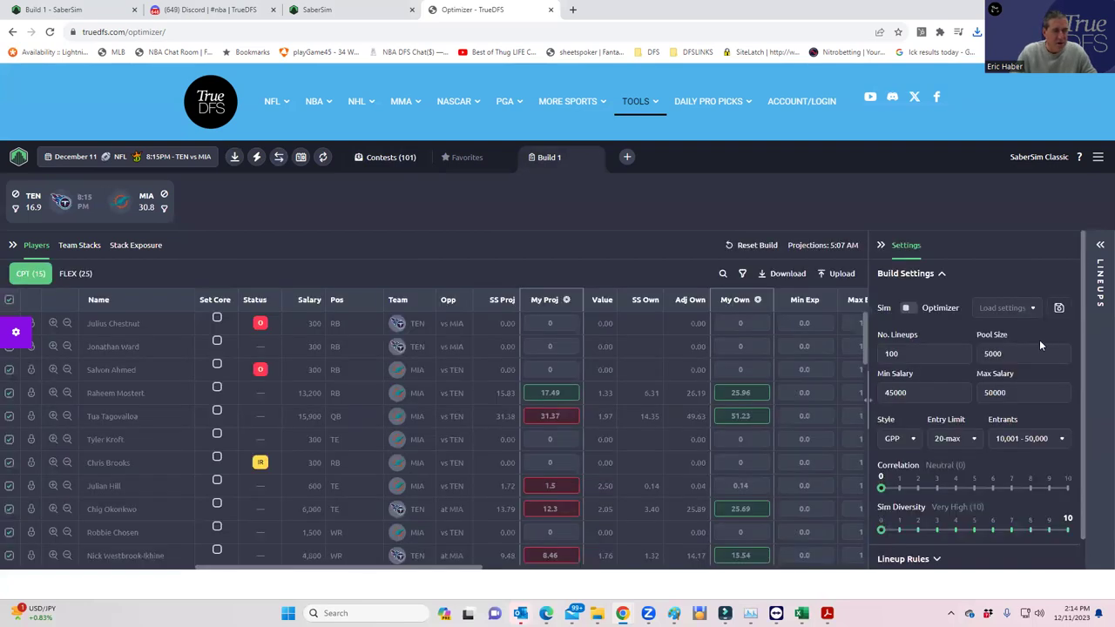
{"action": "scroll", "coordinate": [1007, 424], "scroll_direction": "down", "scroll_amount": 2}
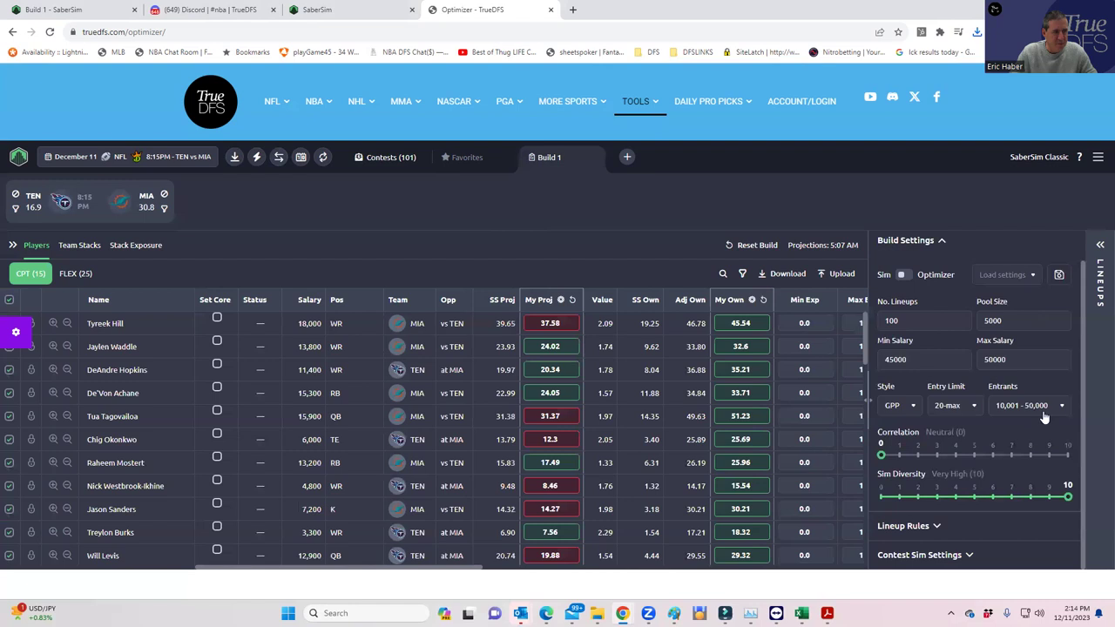
{"action": "left_click_drag", "start_coordinate": [858, 379], "coordinate": [411, 383]}
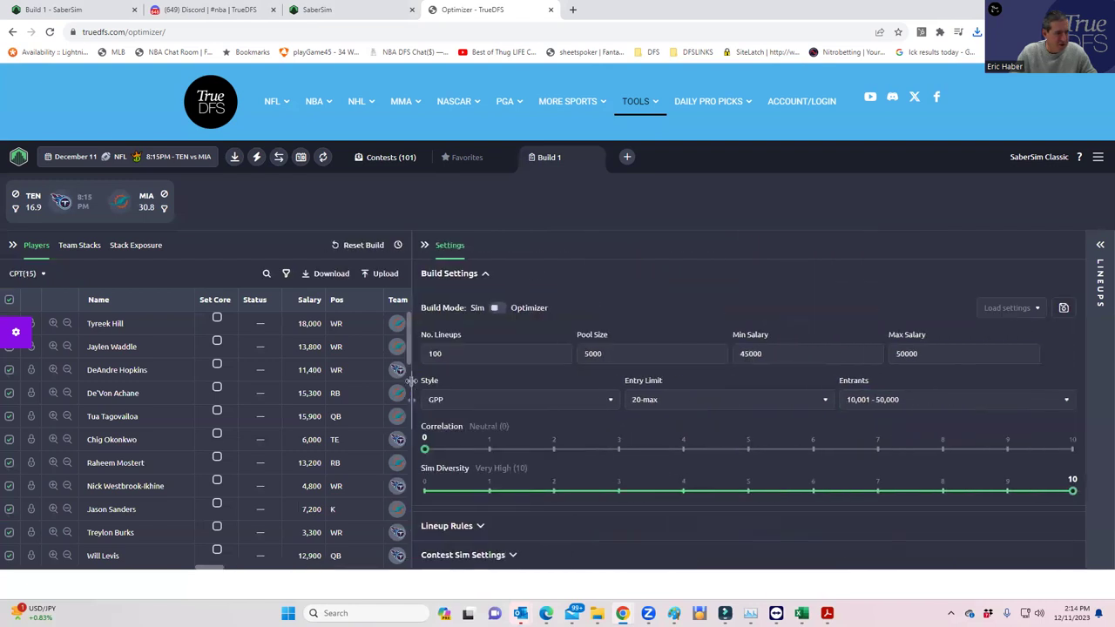
{"action": "left_click", "coordinate": [512, 555]}
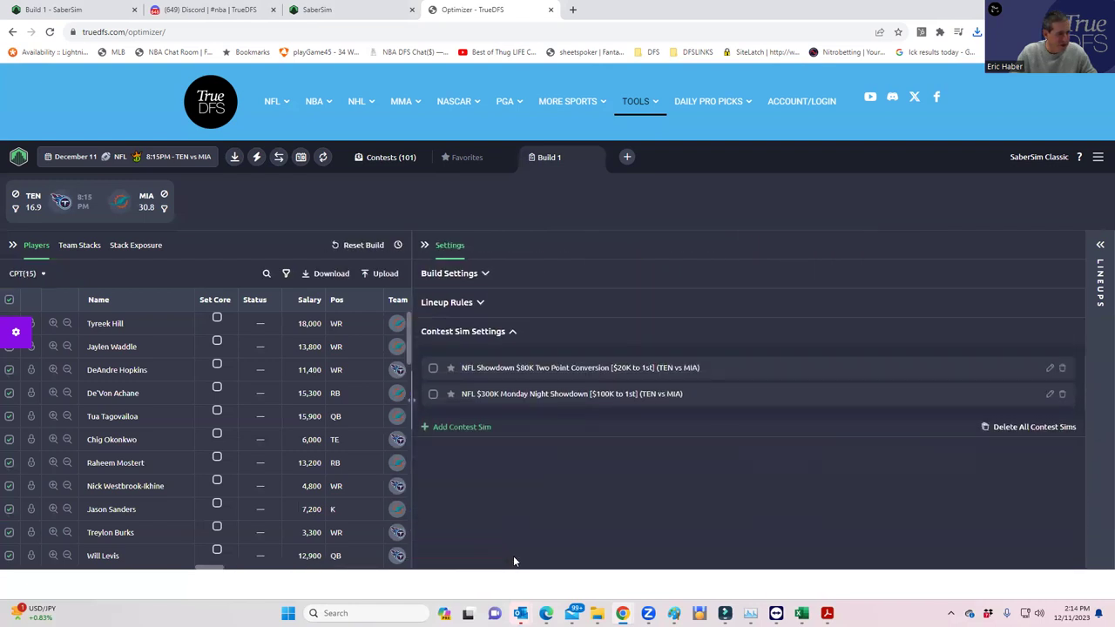
{"action": "left_click", "coordinate": [433, 367]}
{"action": "left_click", "coordinate": [432, 395]}
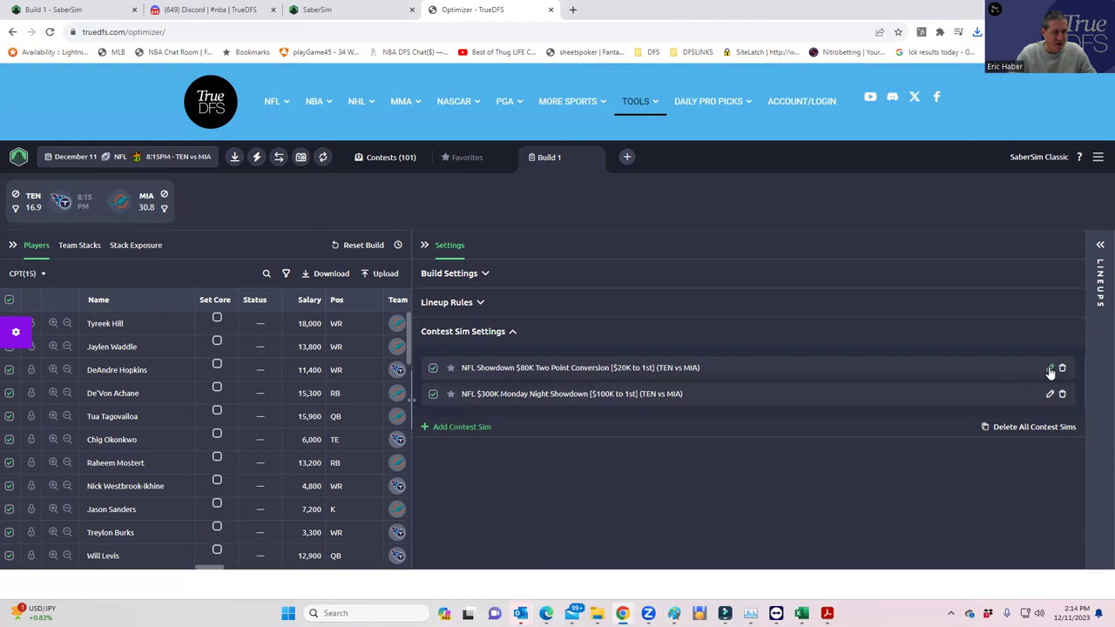
Expand the Lineups panel to show the 100 built lineups
{"action": "left_click", "coordinate": [1100, 261]}
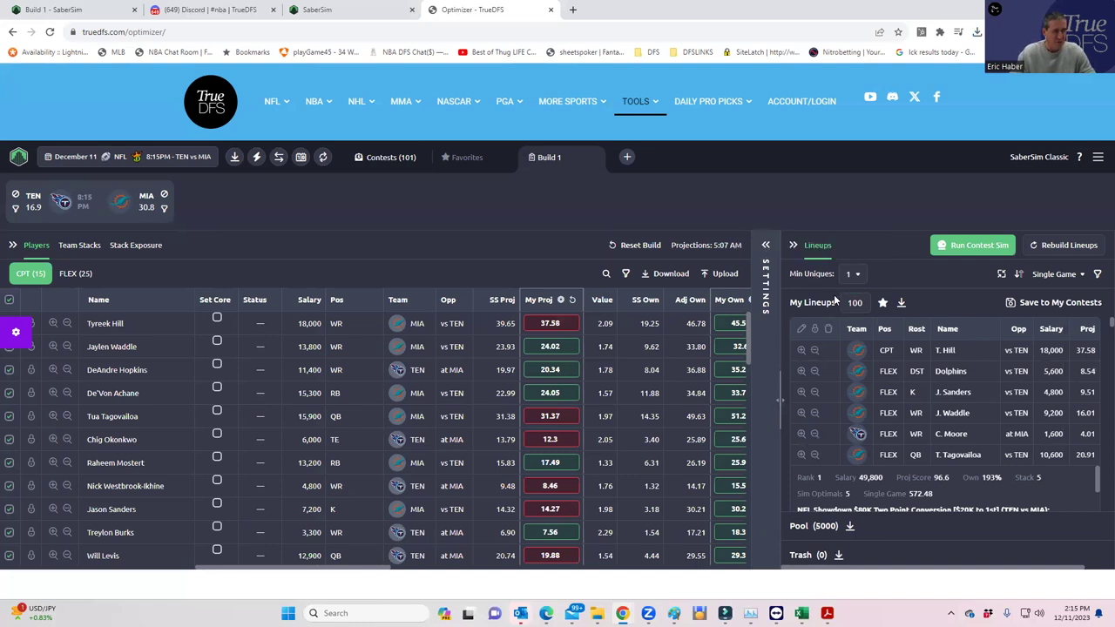
Rank the lineups by the NFL $300K Monday Night Showdown's RAROI, topped by a 93.1-projection lineup
{"action": "left_click", "coordinate": [1056, 274]}
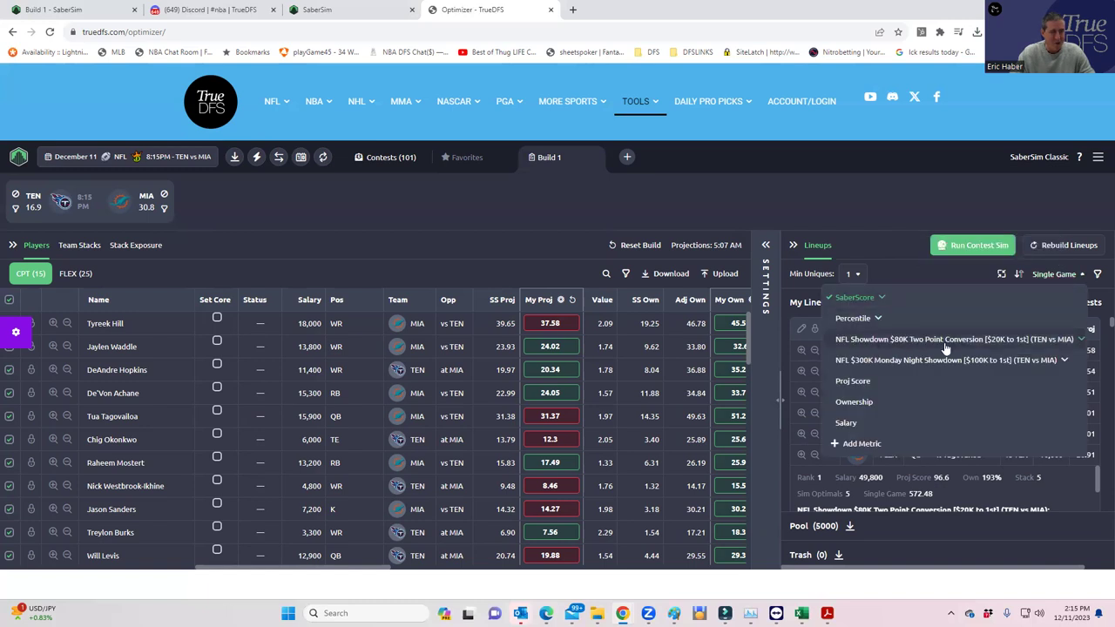
{"action": "left_click", "coordinate": [1004, 362]}
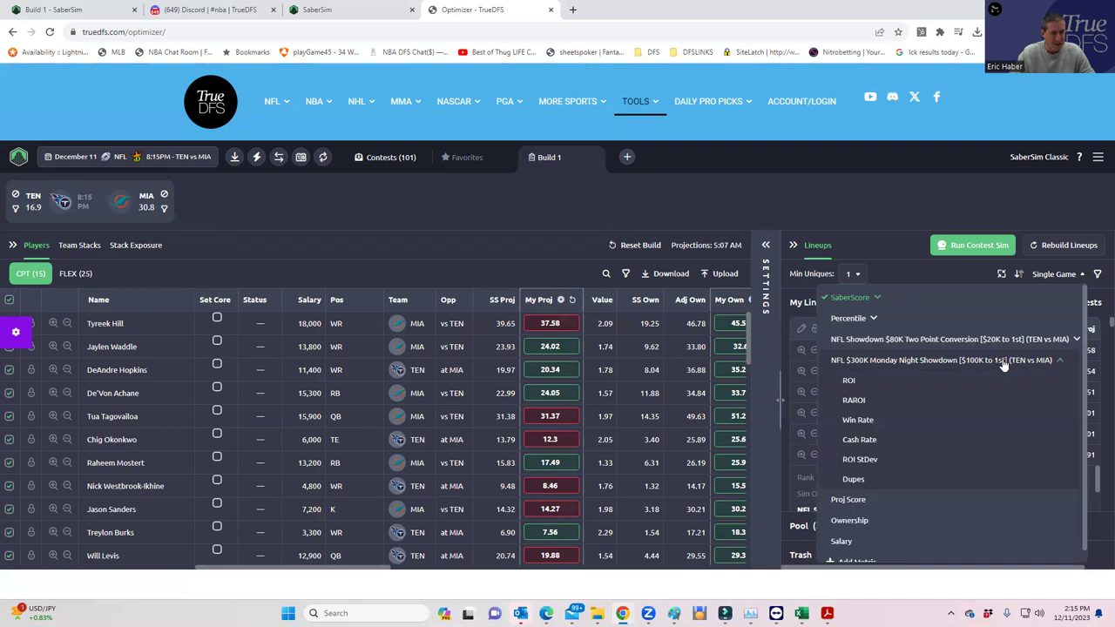
{"action": "left_click", "coordinate": [854, 402]}
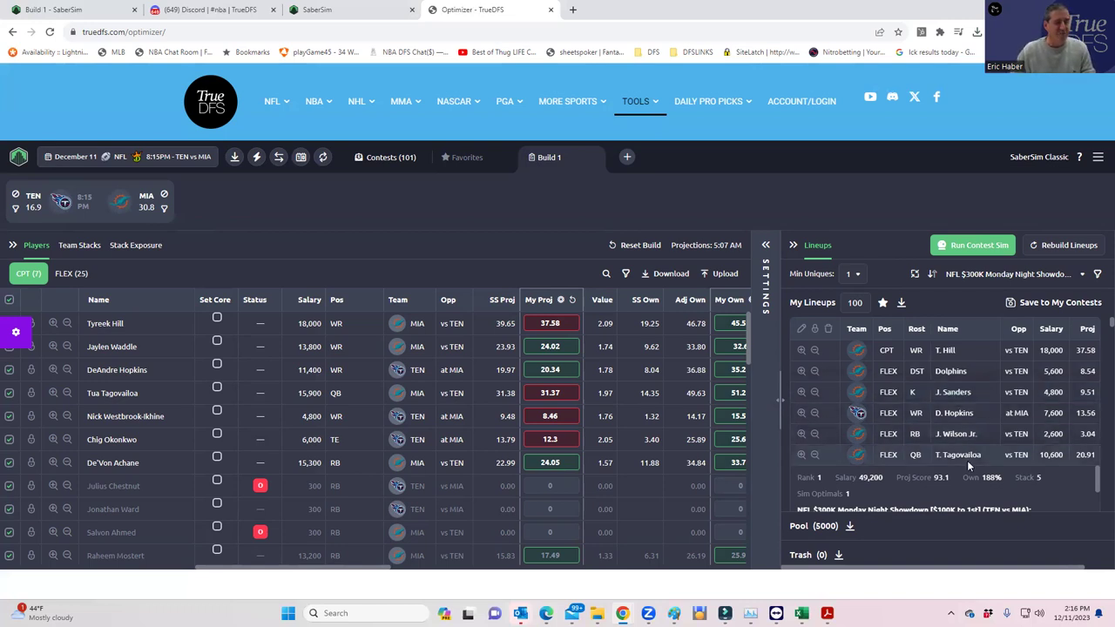
{"action": "scroll", "coordinate": [965, 402], "scroll_direction": "down", "scroll_amount": 1}
{"action": "scroll", "coordinate": [966, 397], "scroll_direction": "up", "scroll_amount": 1}
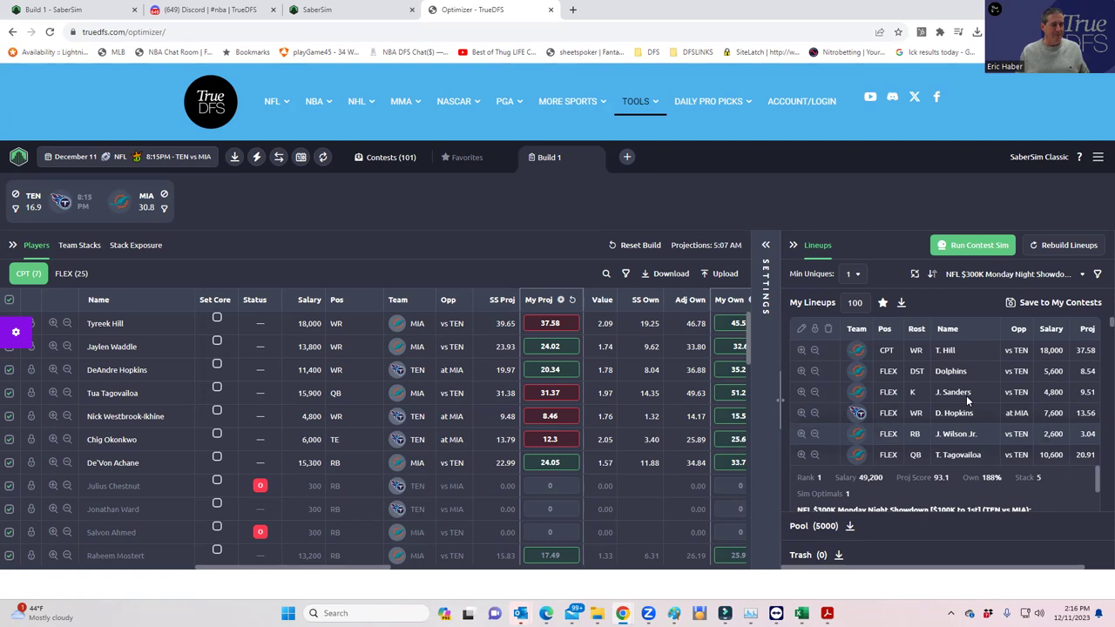
Save the 100 lineups to the $300K Monday Night Showdown, excluding the NFL Showdown $80K contest
{"action": "left_click", "coordinate": [1014, 305]}
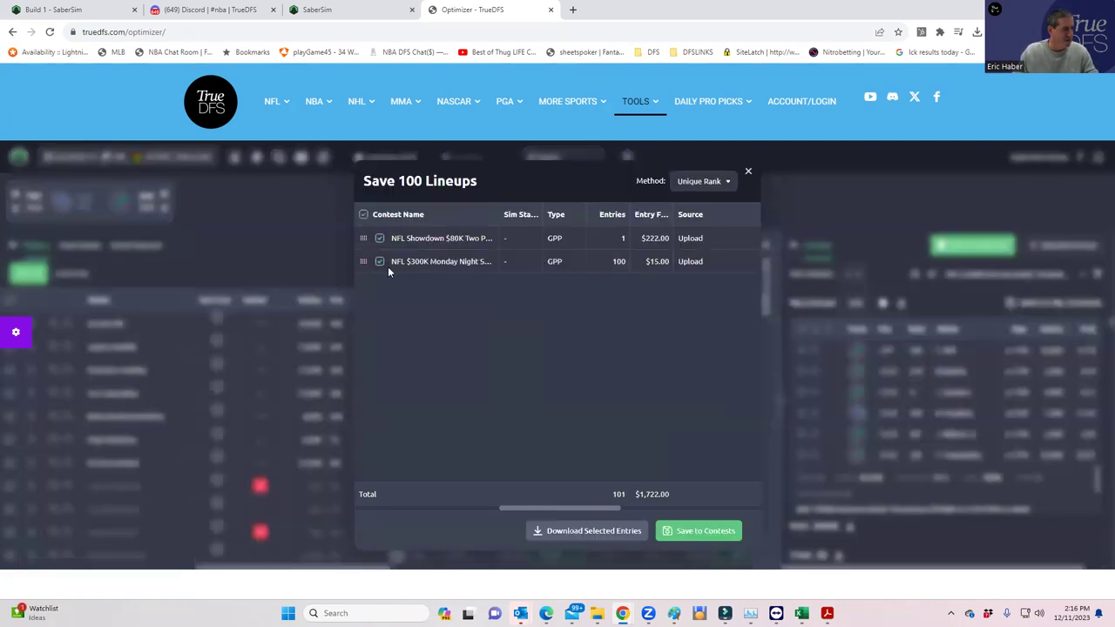
{"action": "left_click", "coordinate": [379, 238]}
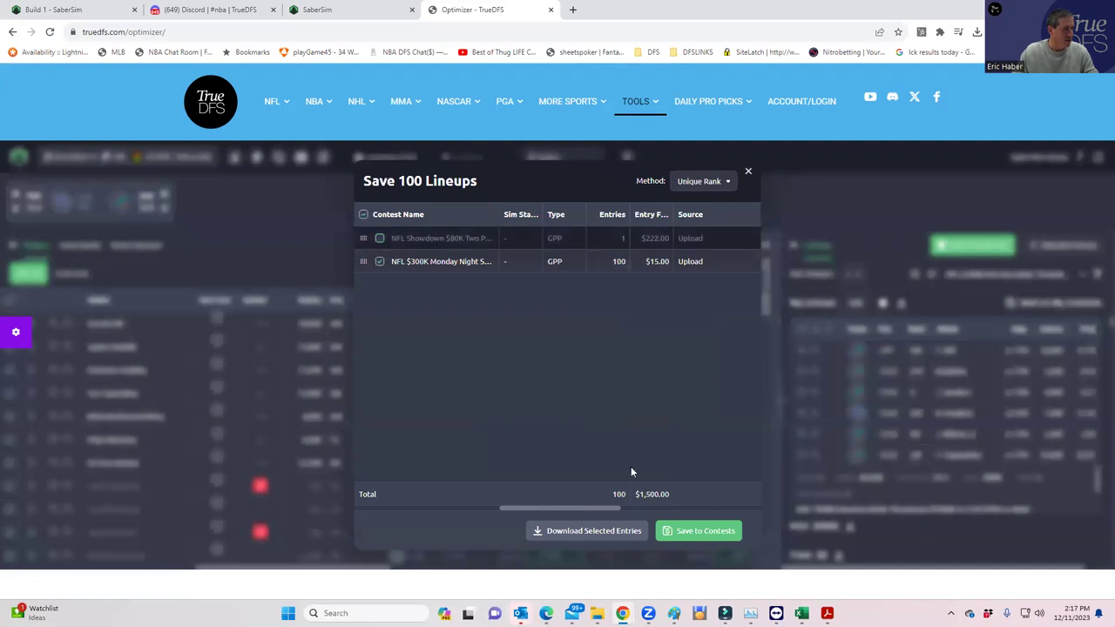
{"action": "left_click", "coordinate": [694, 532]}
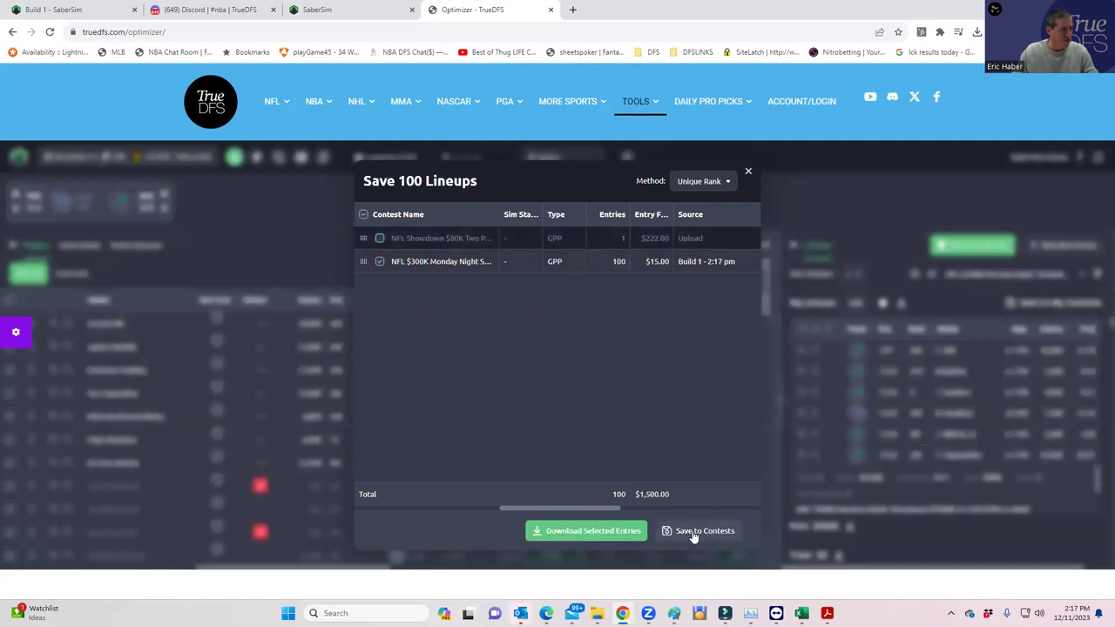
{"action": "left_click", "coordinate": [749, 172]}
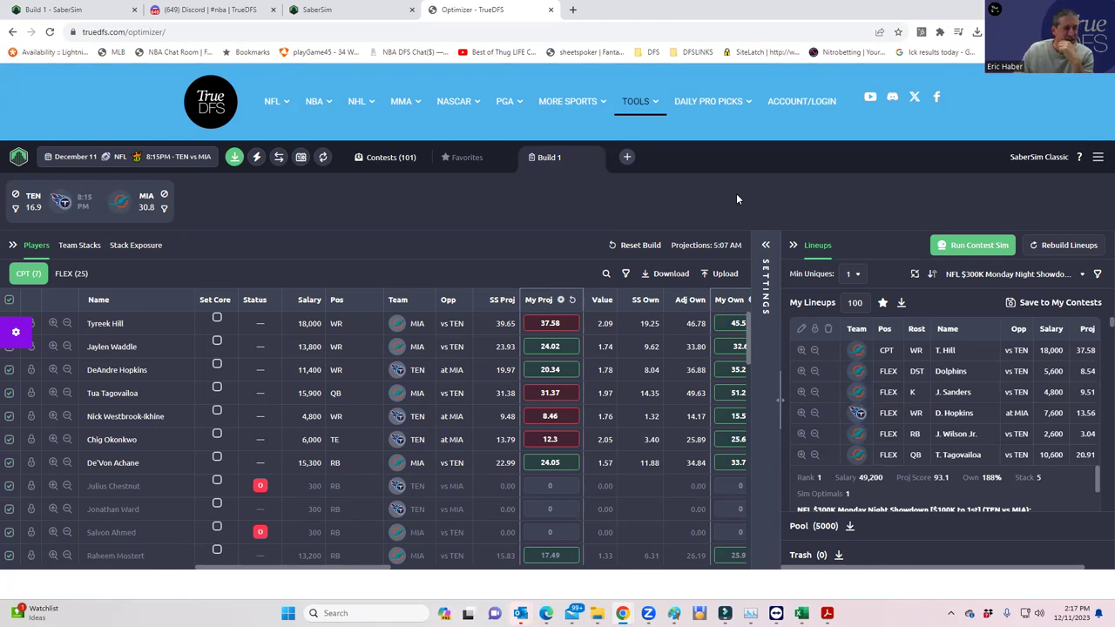
Try Min Uniques values of 2, 3, 4 and back to 3, reviewing the resulting lineups
{"action": "left_click", "coordinate": [858, 277]}
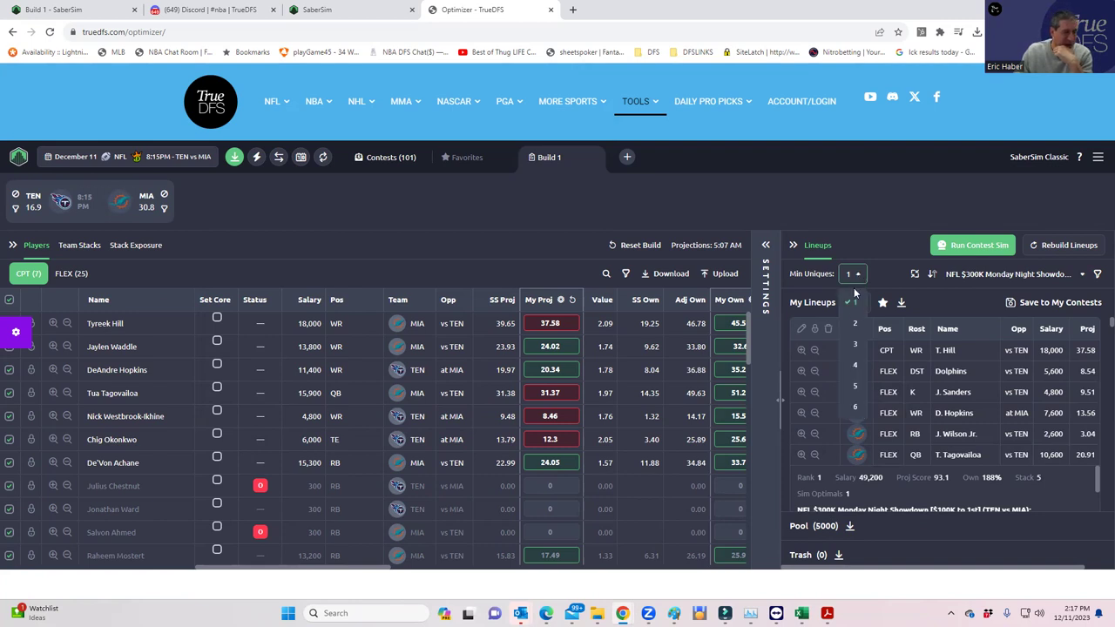
{"action": "left_click", "coordinate": [856, 331]}
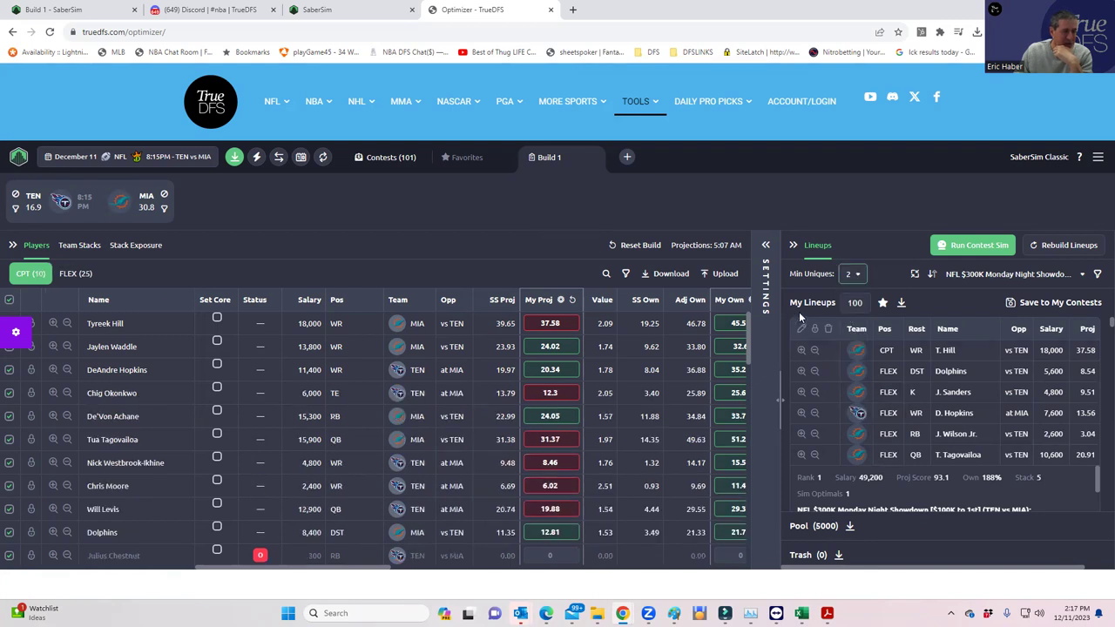
{"action": "left_click", "coordinate": [845, 277]}
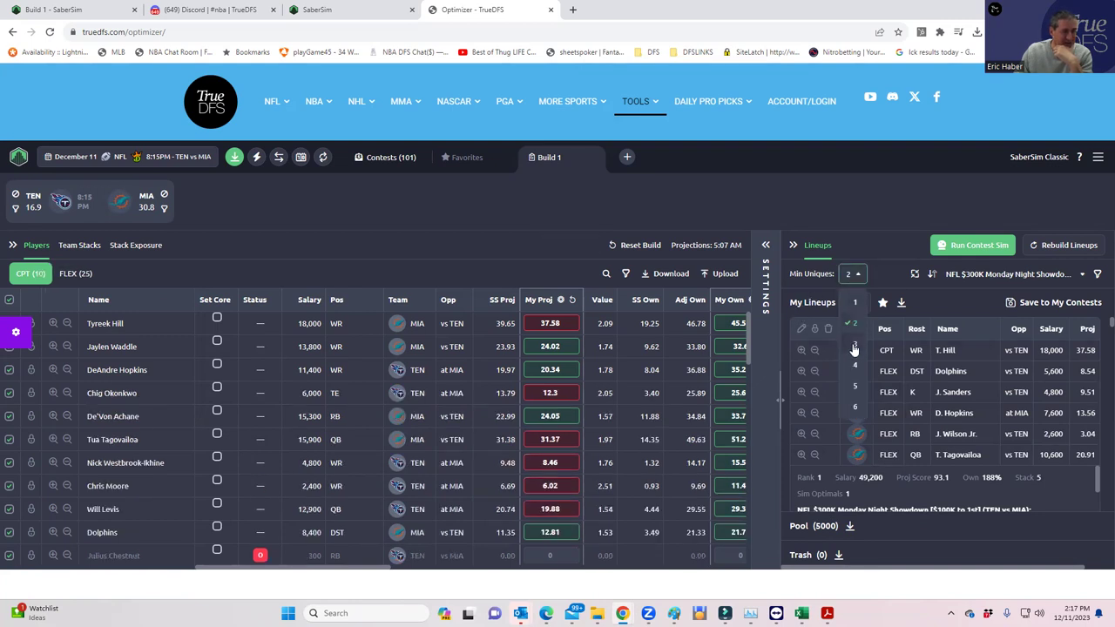
{"action": "left_click", "coordinate": [851, 352]}
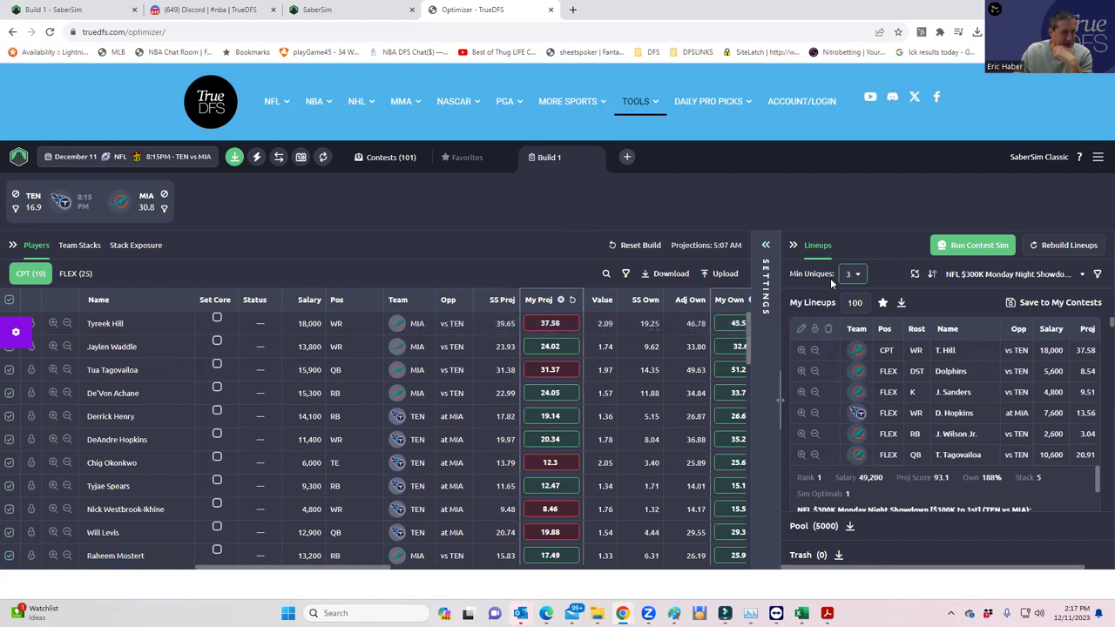
{"action": "left_click", "coordinate": [851, 274]}
{"action": "left_click", "coordinate": [857, 358]}
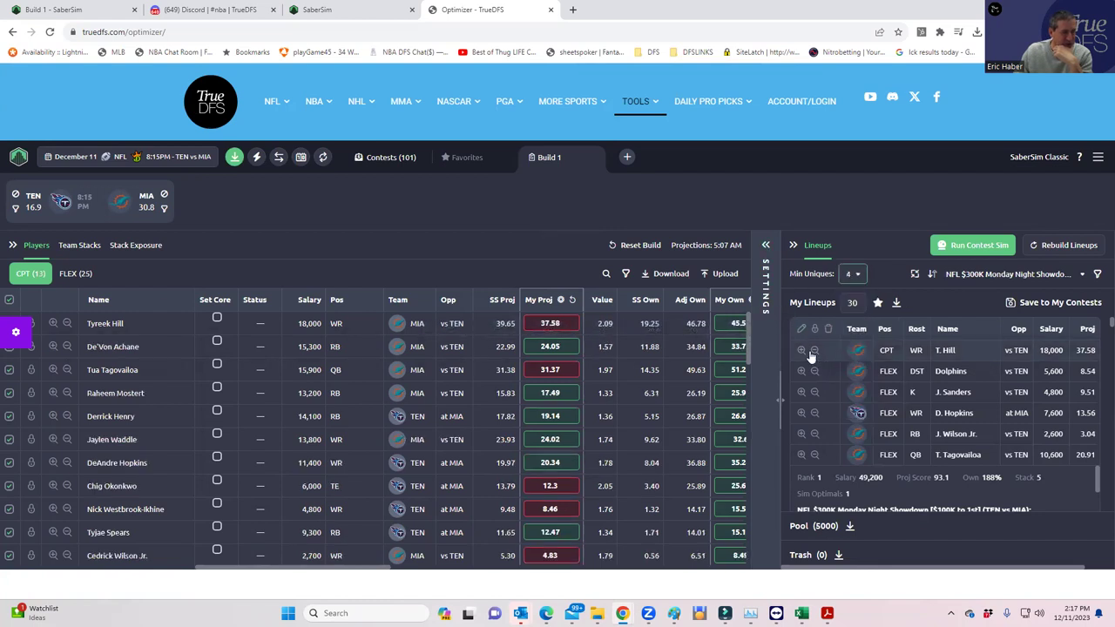
{"action": "left_click", "coordinate": [851, 275]}
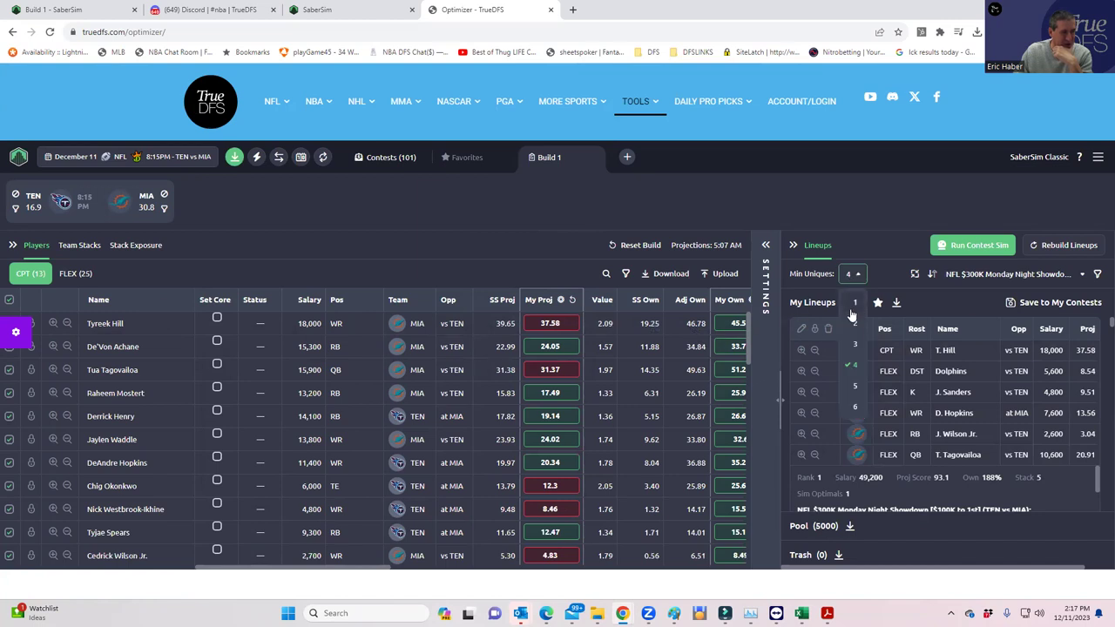
{"action": "left_click", "coordinate": [855, 345]}
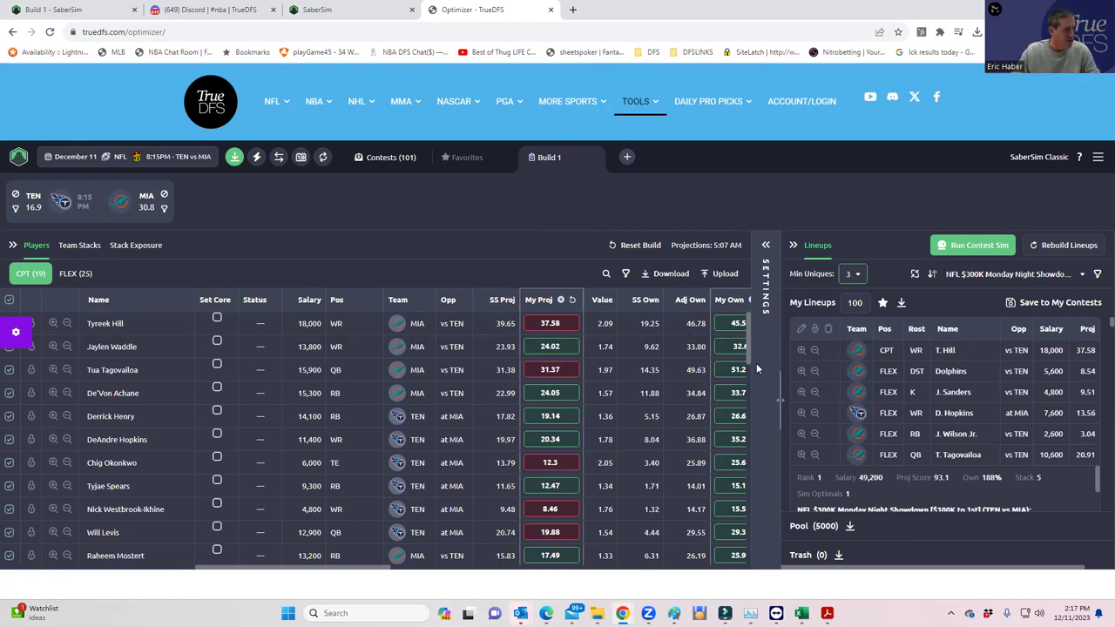
{"action": "scroll", "coordinate": [541, 430], "scroll_direction": "down", "scroll_amount": 5}
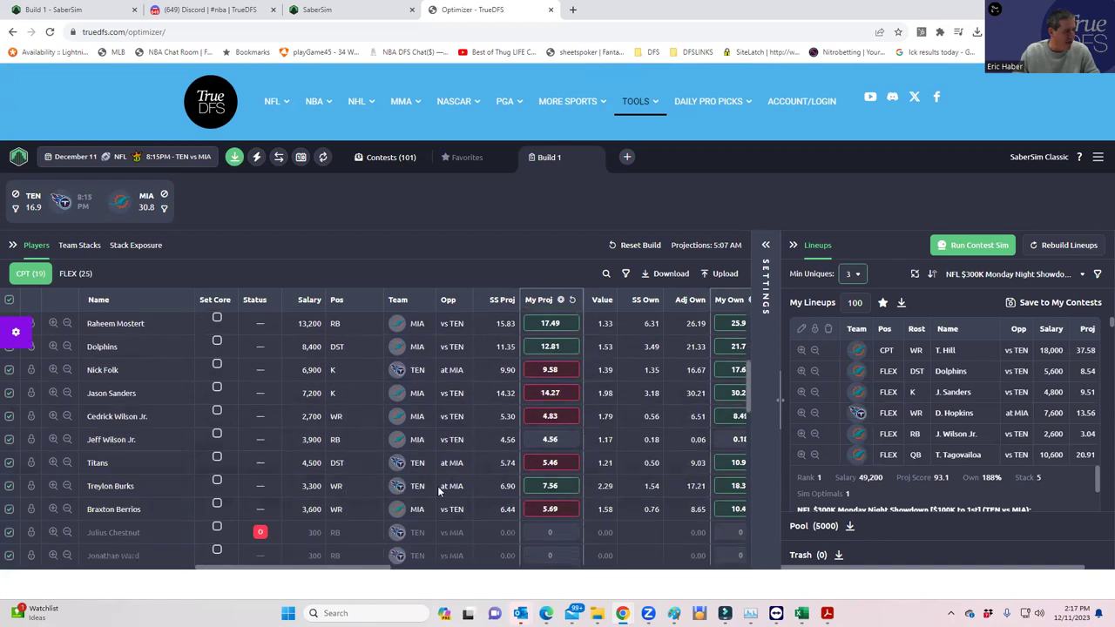
{"action": "scroll", "coordinate": [429, 492], "scroll_direction": "up", "scroll_amount": 1}
{"action": "scroll", "coordinate": [425, 481], "scroll_direction": "up", "scroll_amount": 4}
{"action": "scroll", "coordinate": [363, 422], "scroll_direction": "down", "scroll_amount": 3}
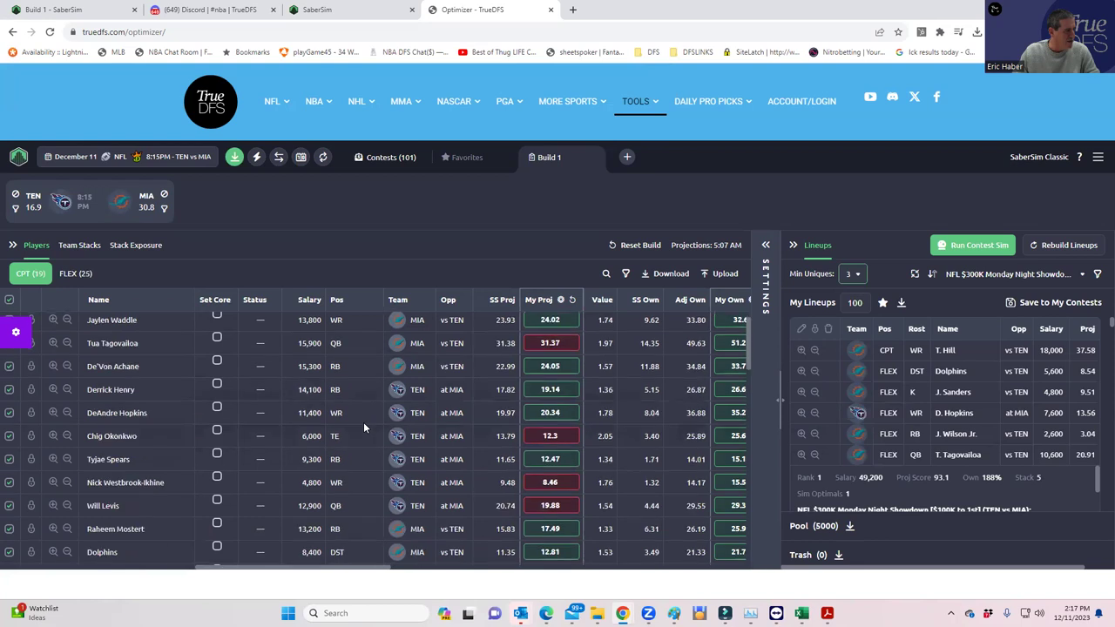
{"action": "scroll", "coordinate": [363, 421], "scroll_direction": "down", "scroll_amount": 3}
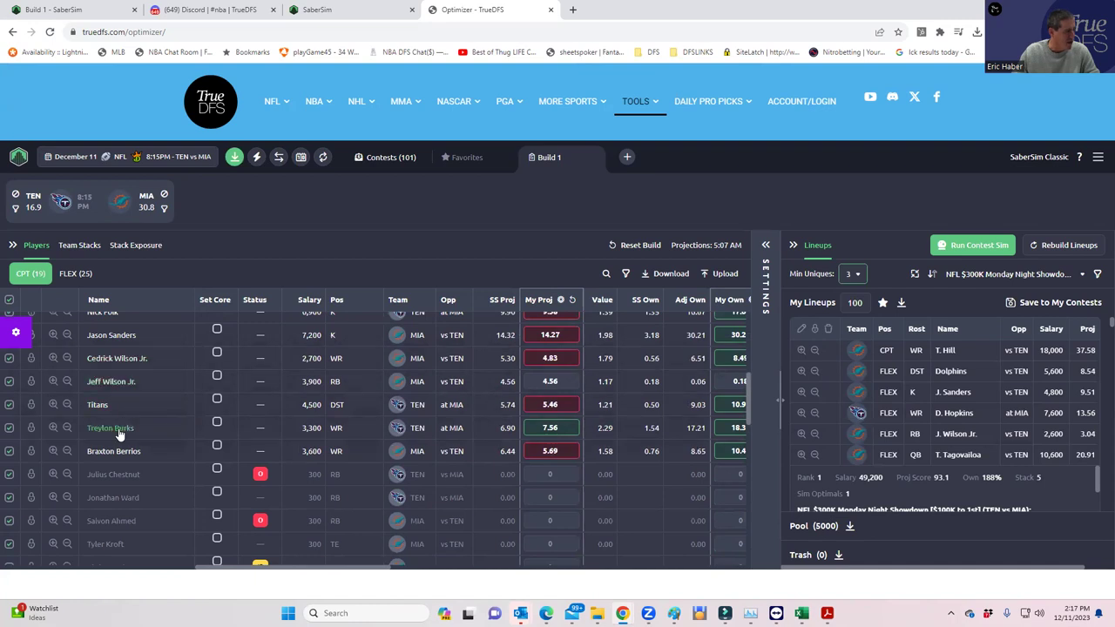
{"action": "scroll", "coordinate": [147, 448], "scroll_direction": "up", "scroll_amount": 3}
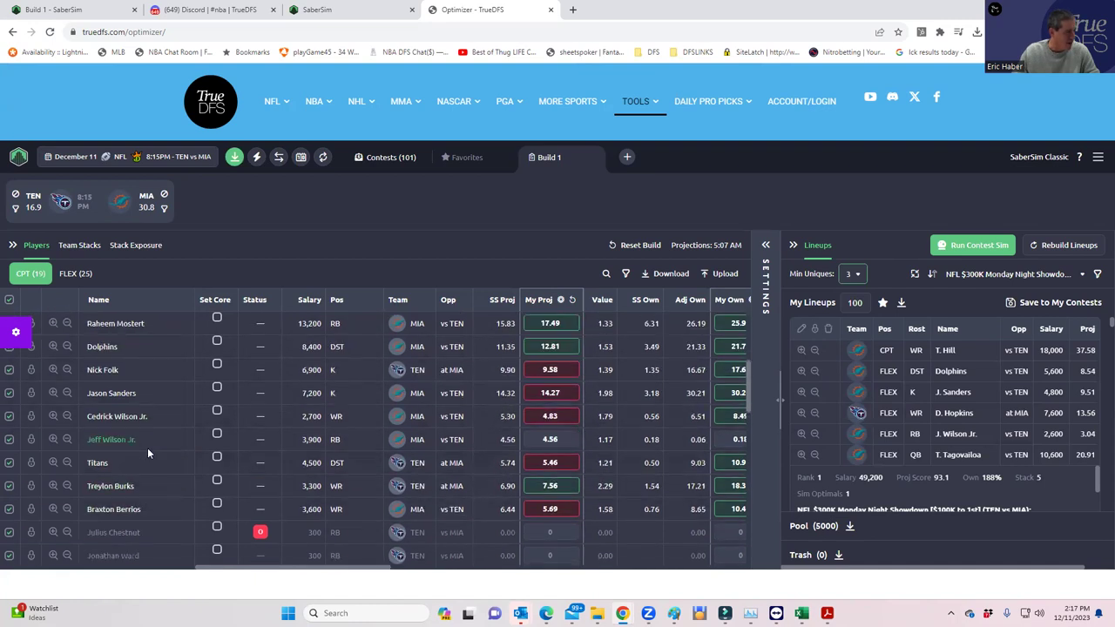
{"action": "scroll", "coordinate": [148, 447], "scroll_direction": "up", "scroll_amount": 3}
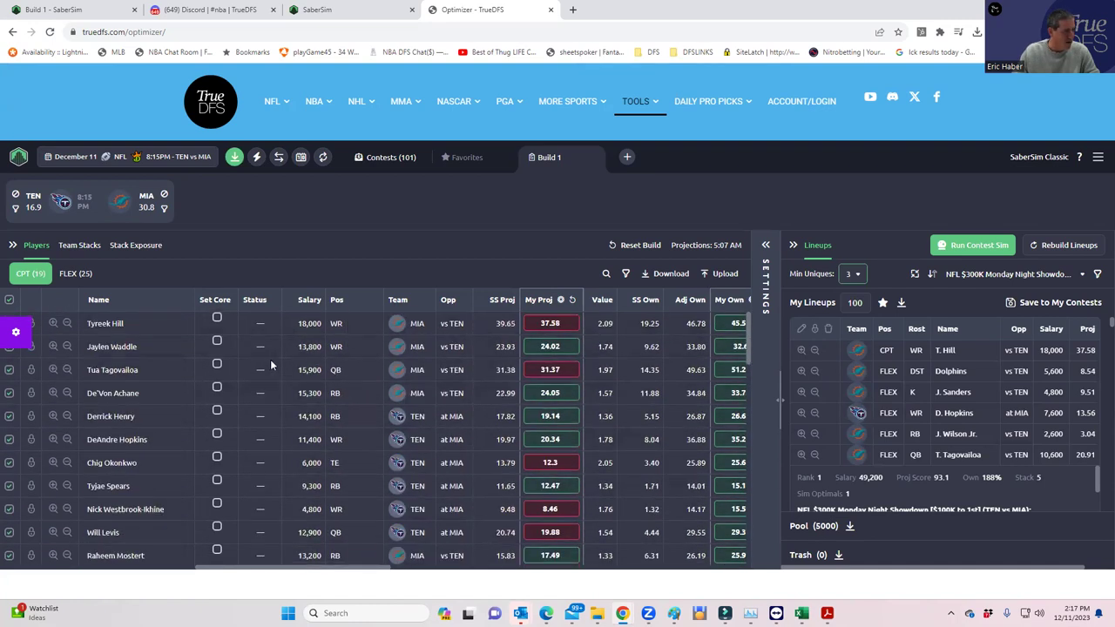
Settle on Min Uniques 2 and save the 100 lineups to the $300K contest
{"action": "left_click", "coordinate": [851, 273]}
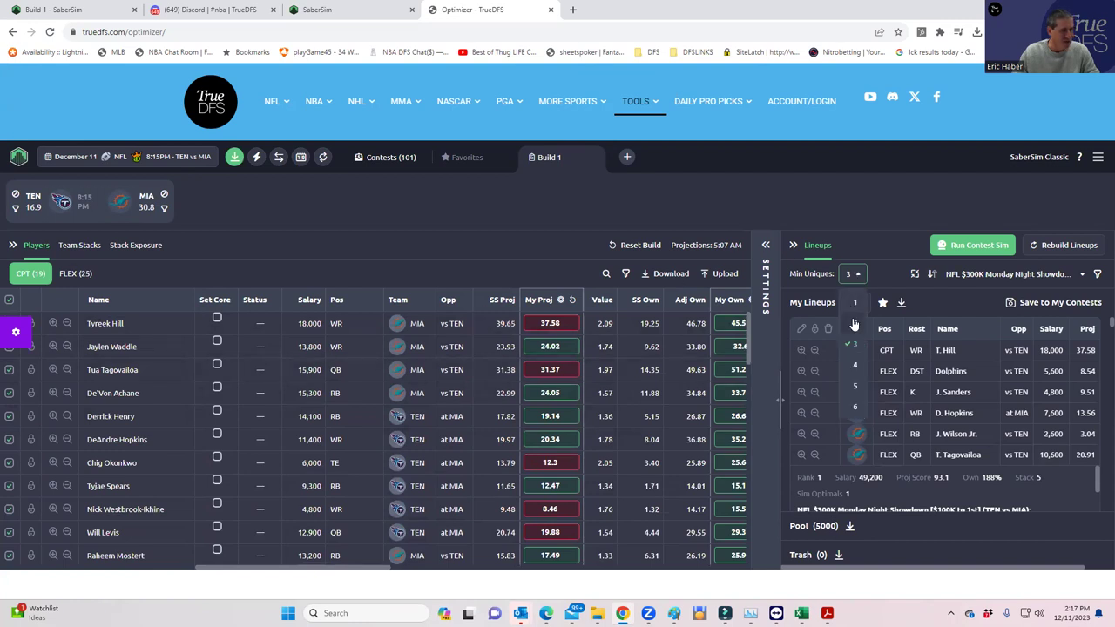
{"action": "left_click", "coordinate": [853, 322]}
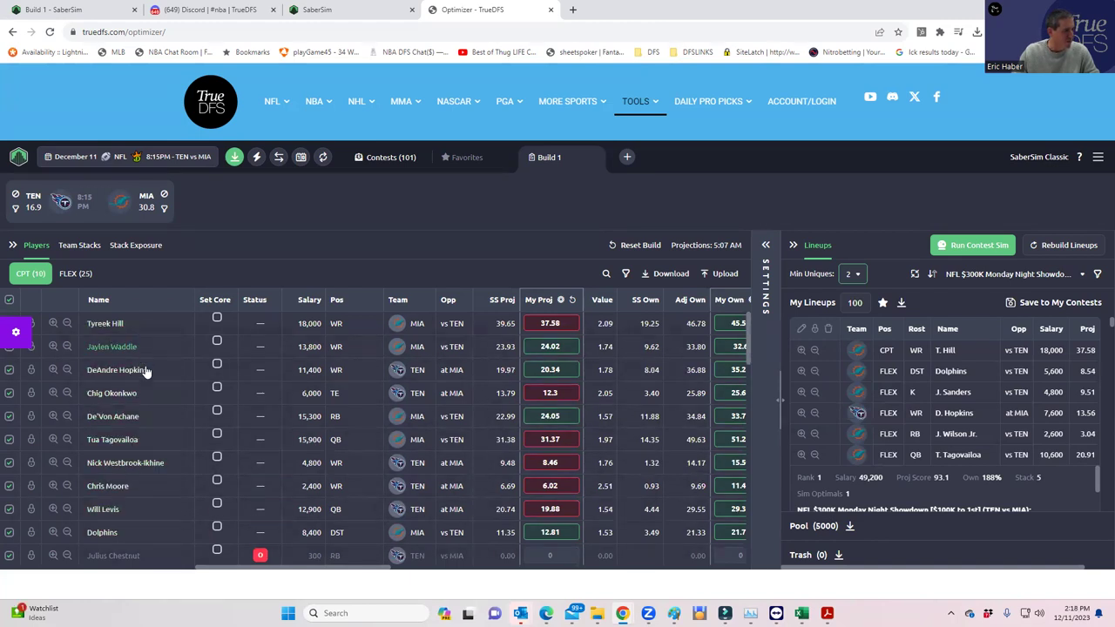
{"action": "left_click", "coordinate": [1011, 303]}
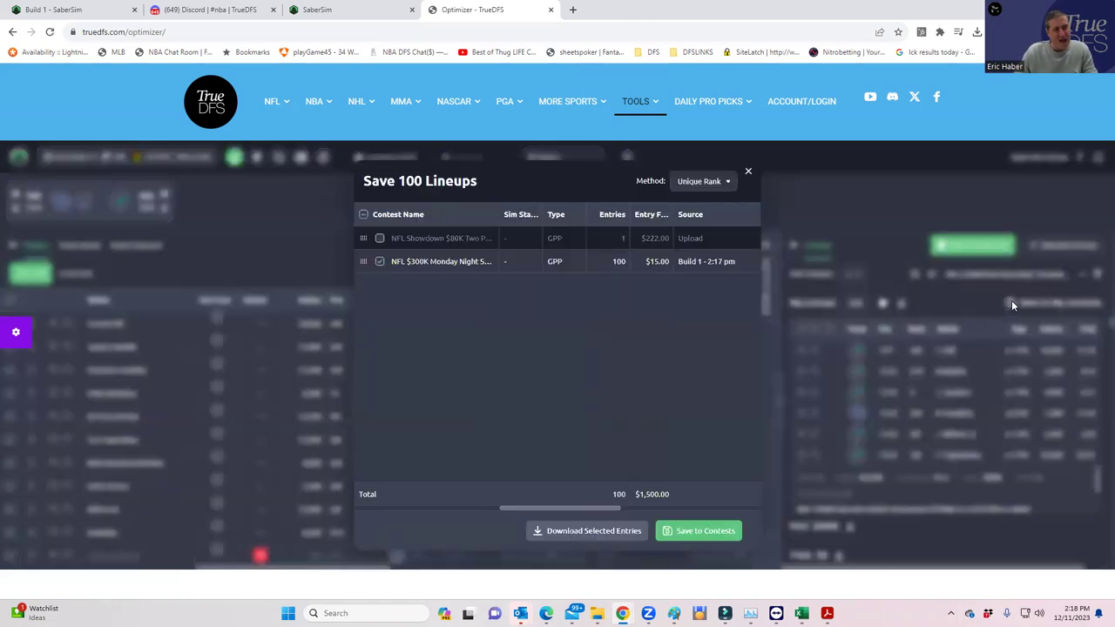
{"action": "left_click", "coordinate": [697, 535]}
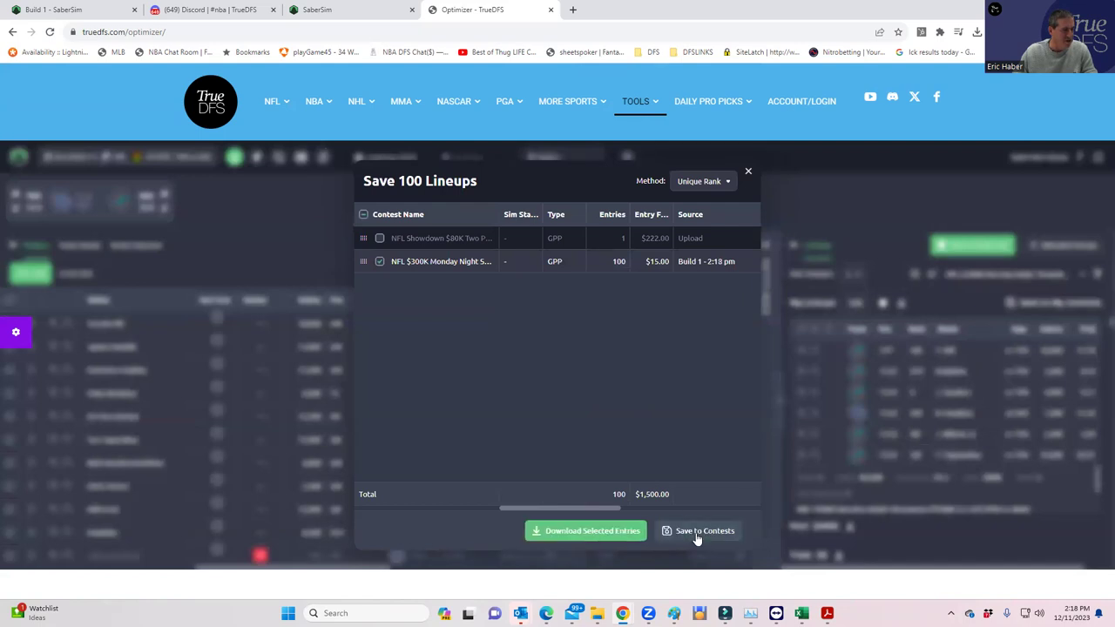
Close the save window and scroll through Build 1's lineups and their stats
{"action": "left_click", "coordinate": [747, 172]}
{"action": "scroll", "coordinate": [917, 441], "scroll_direction": "down", "scroll_amount": 1}
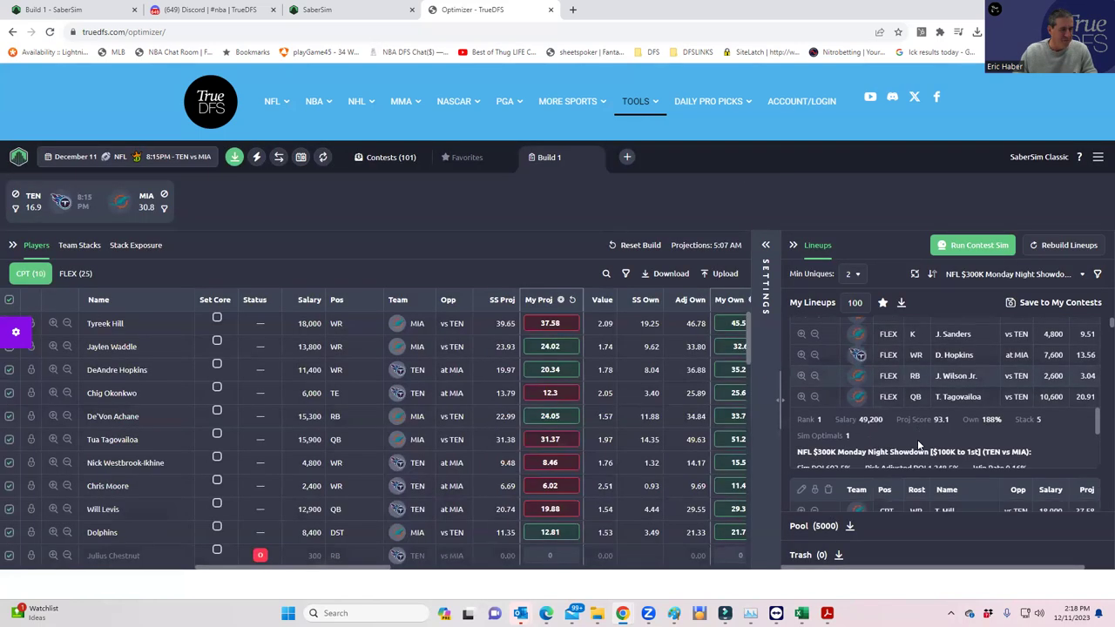
{"action": "scroll", "coordinate": [917, 445], "scroll_direction": "down", "scroll_amount": 1}
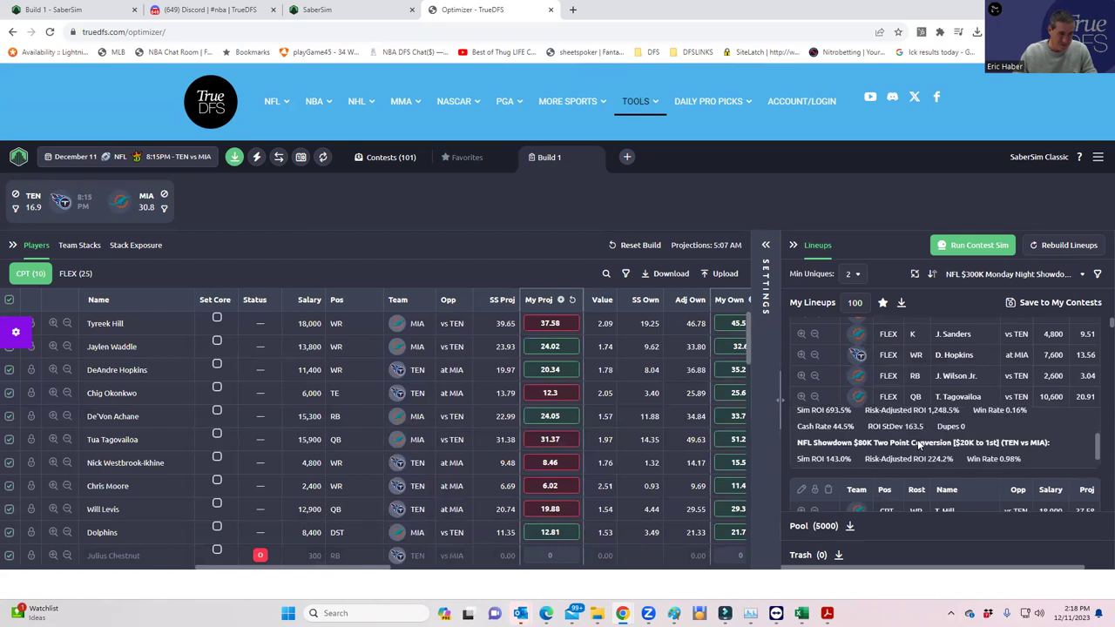
{"action": "scroll", "coordinate": [917, 440], "scroll_direction": "down", "scroll_amount": 1}
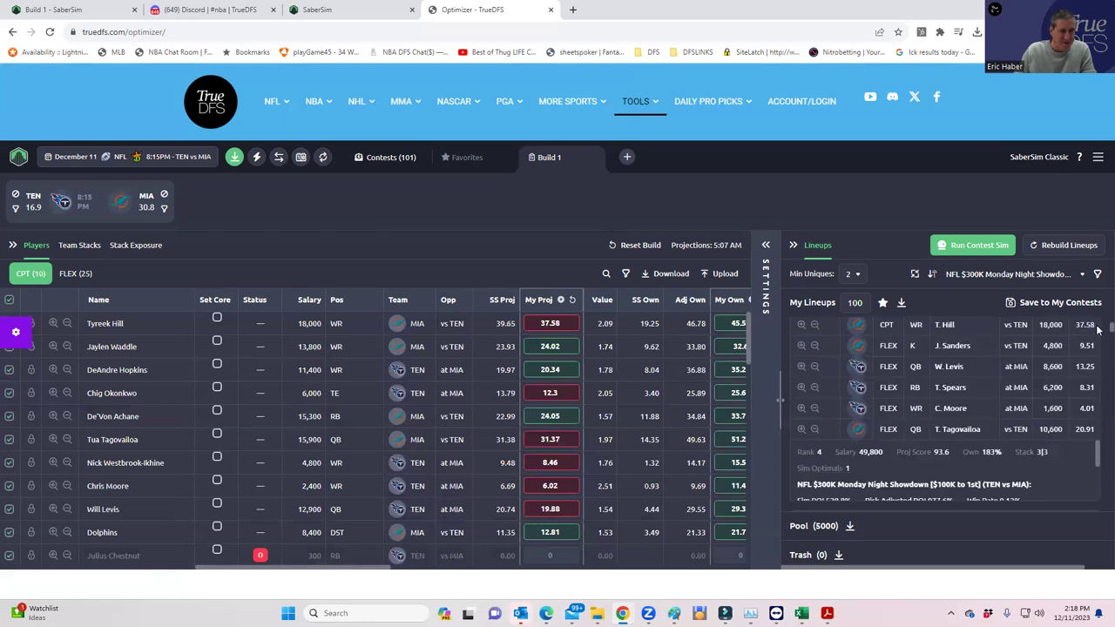
{"action": "scroll", "coordinate": [1097, 331], "scroll_direction": "up", "scroll_amount": 3}
{"action": "scroll", "coordinate": [1098, 332], "scroll_direction": "down", "scroll_amount": 2}
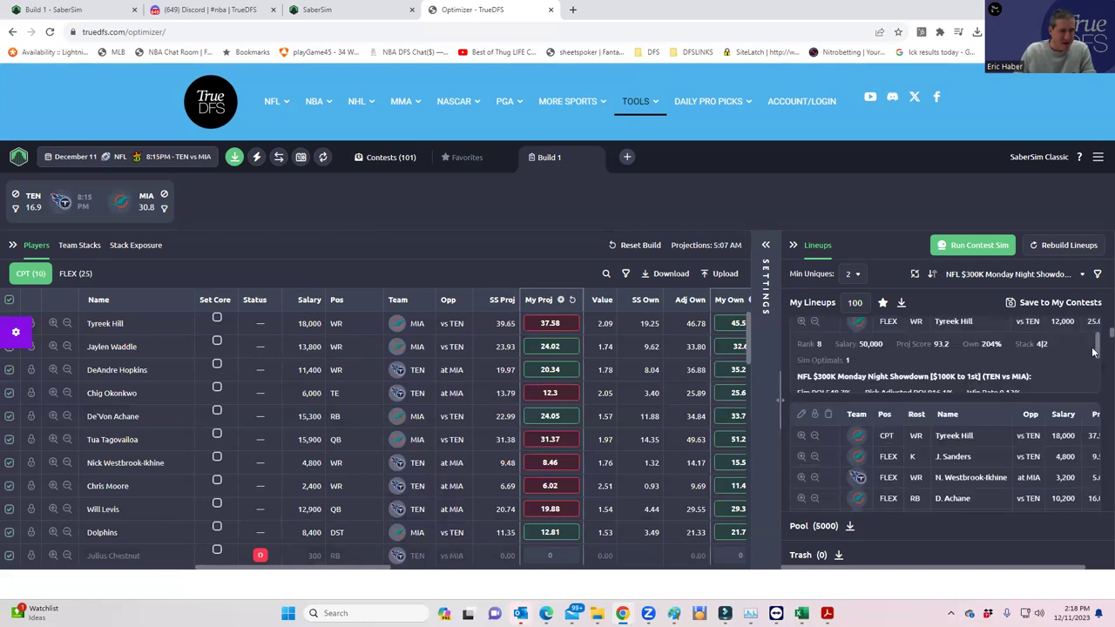
{"action": "left_click_drag", "start_coordinate": [1096, 353], "coordinate": [1097, 370]}
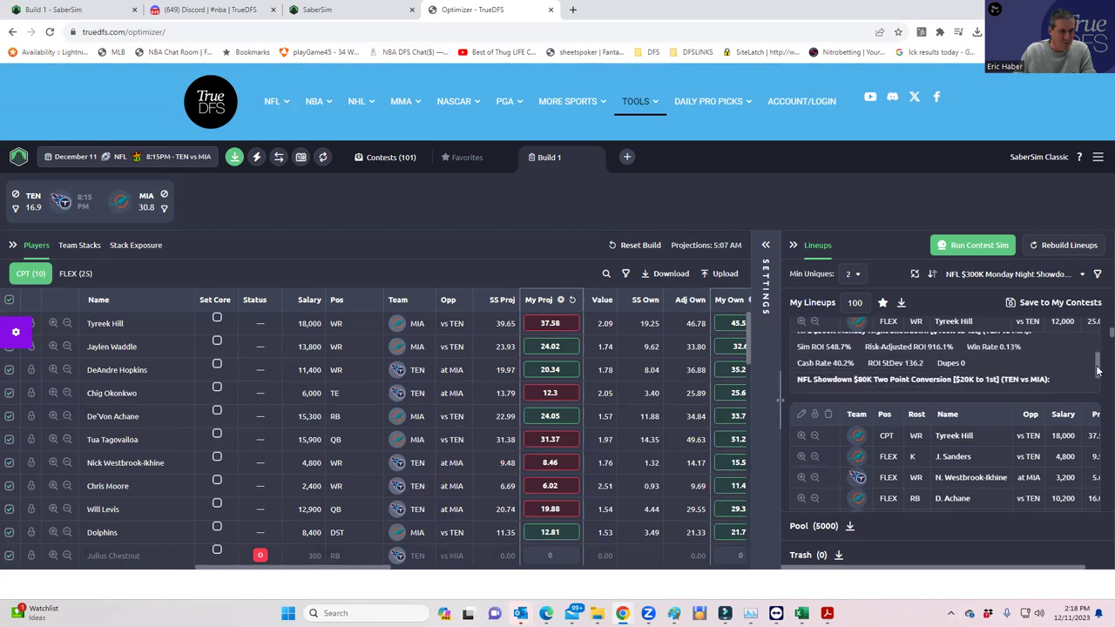
{"action": "scroll", "coordinate": [1097, 370], "scroll_direction": "up", "scroll_amount": 1}
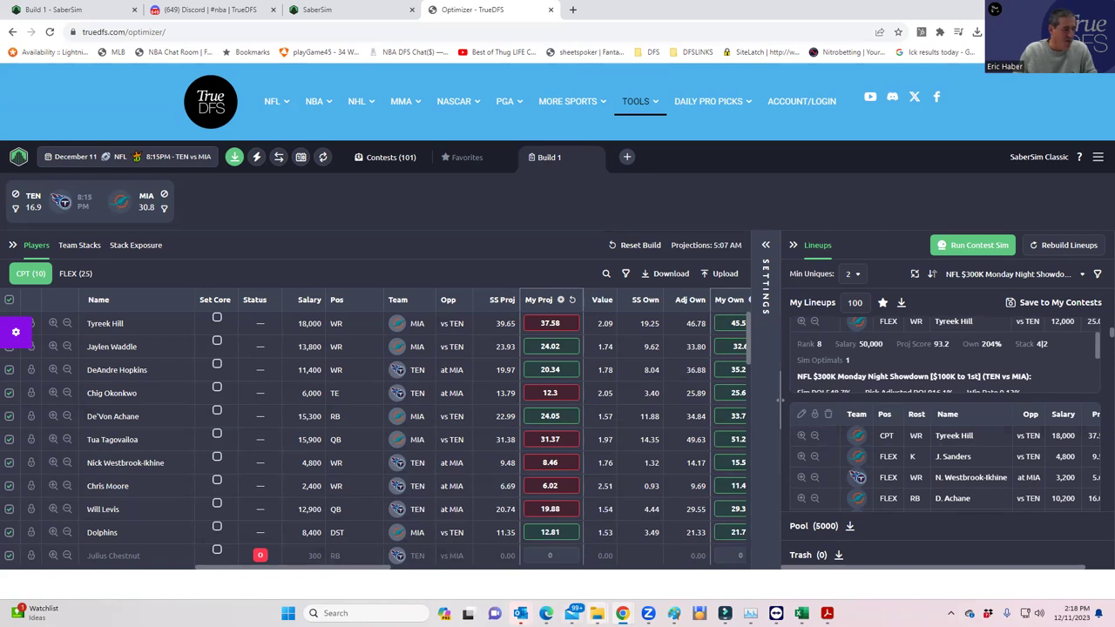
Search Dropbox for 'geom' and open the GeoMean.xlsx workbook
{"action": "right_click", "coordinate": [597, 613]}
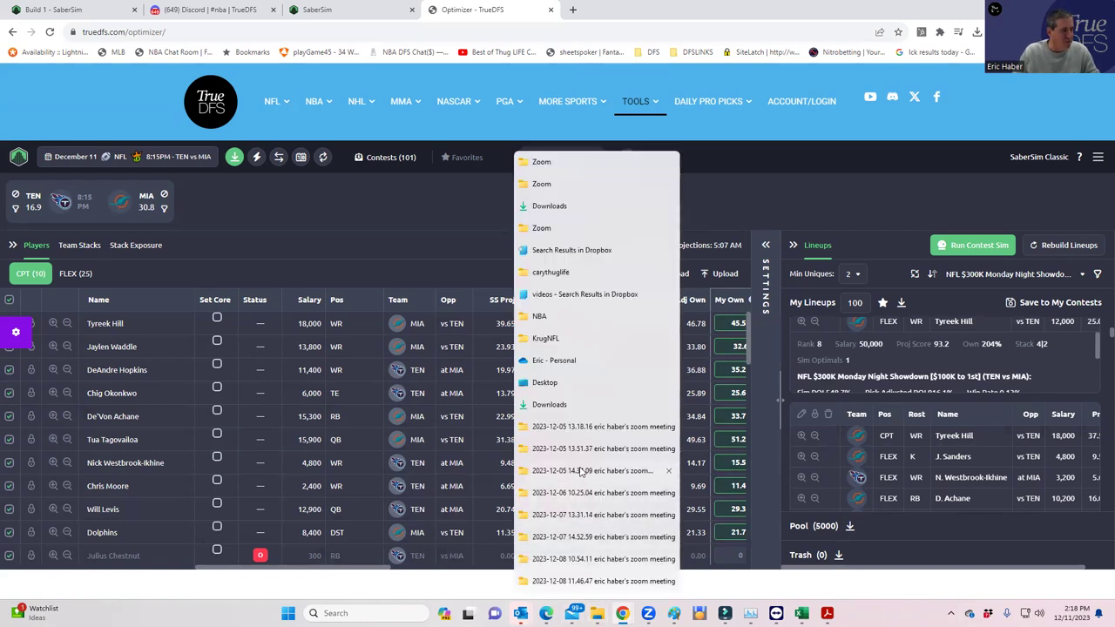
{"action": "left_click", "coordinate": [739, 535]}
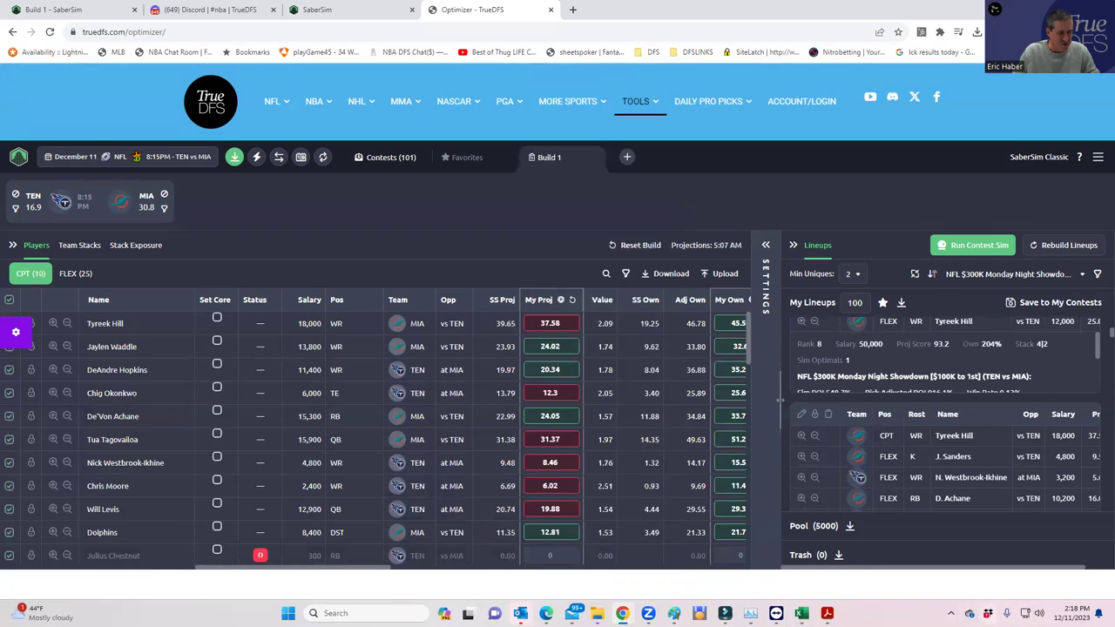
{"action": "left_click", "coordinate": [988, 612]}
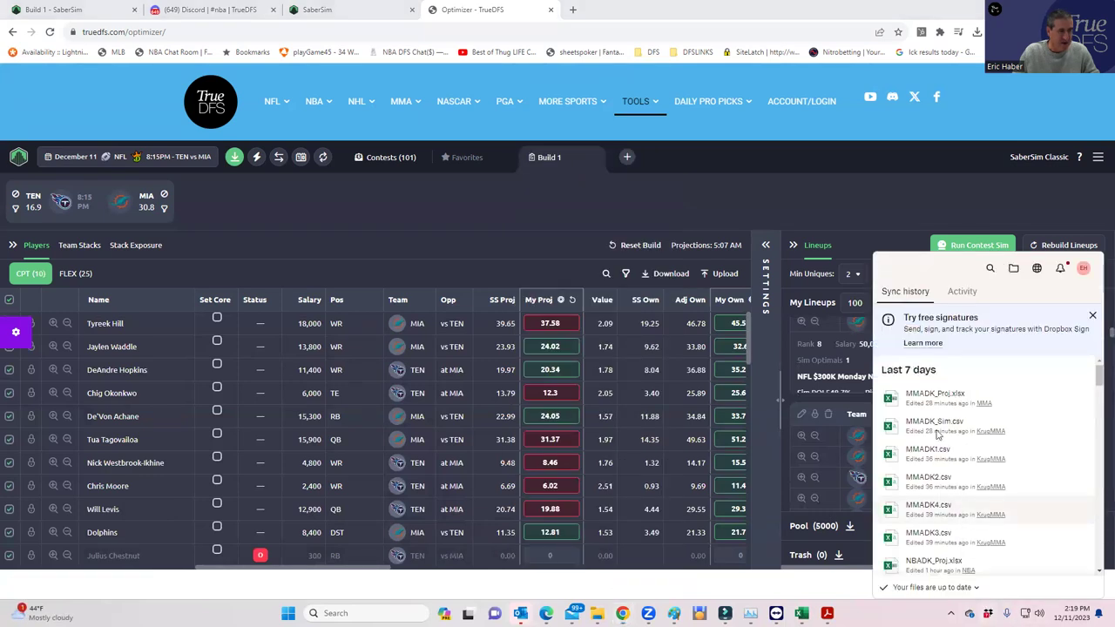
{"action": "left_click", "coordinate": [991, 268]}
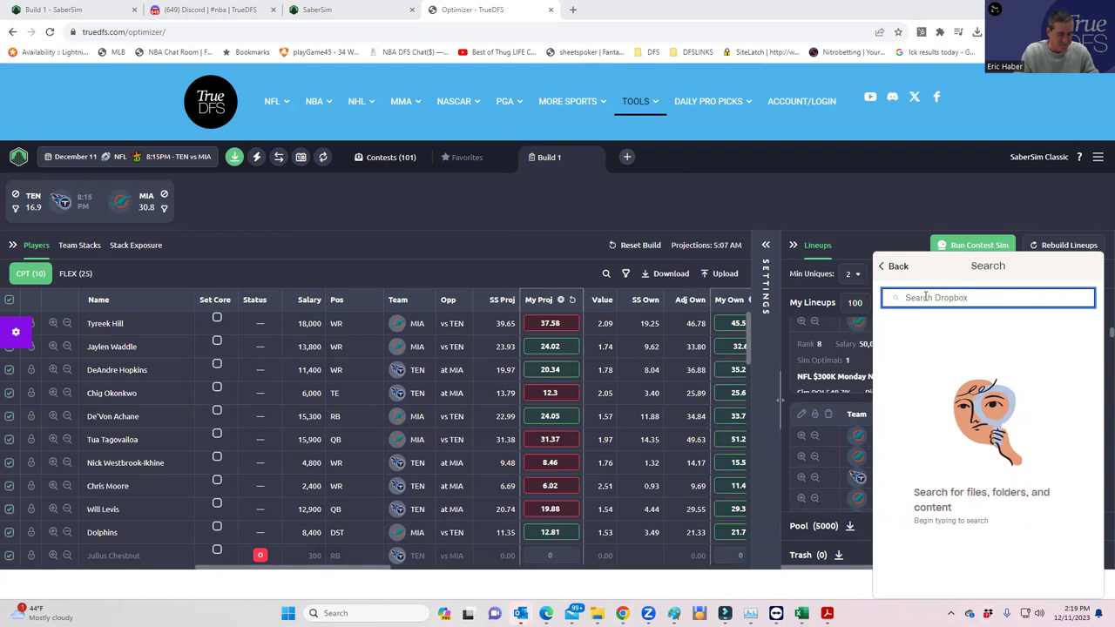
{"action": "type", "text": "geom"}
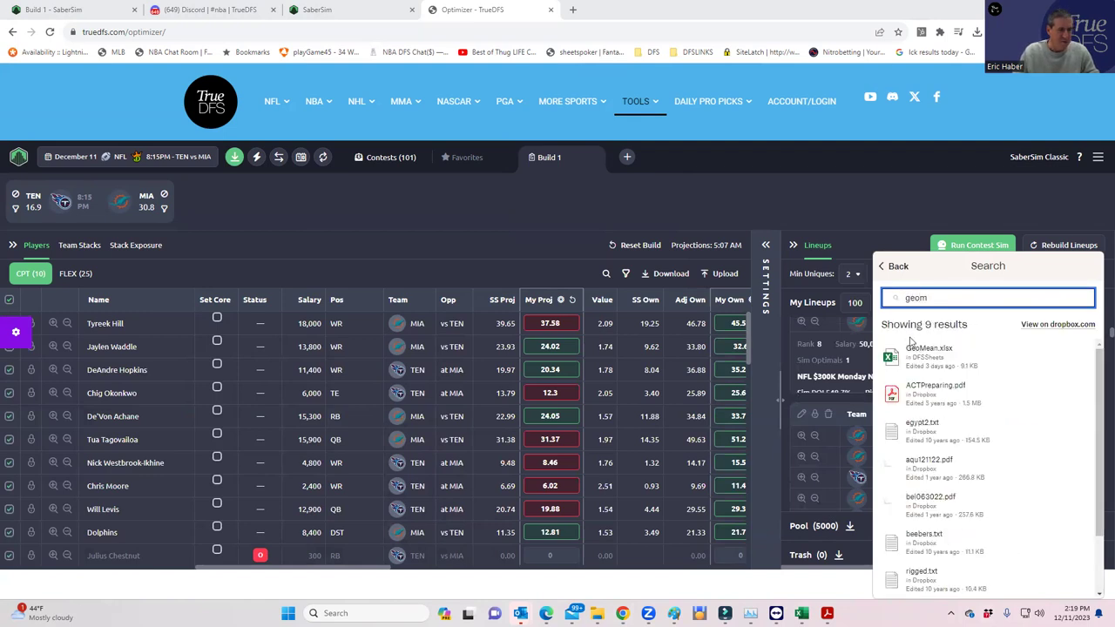
{"action": "left_click", "coordinate": [917, 351]}
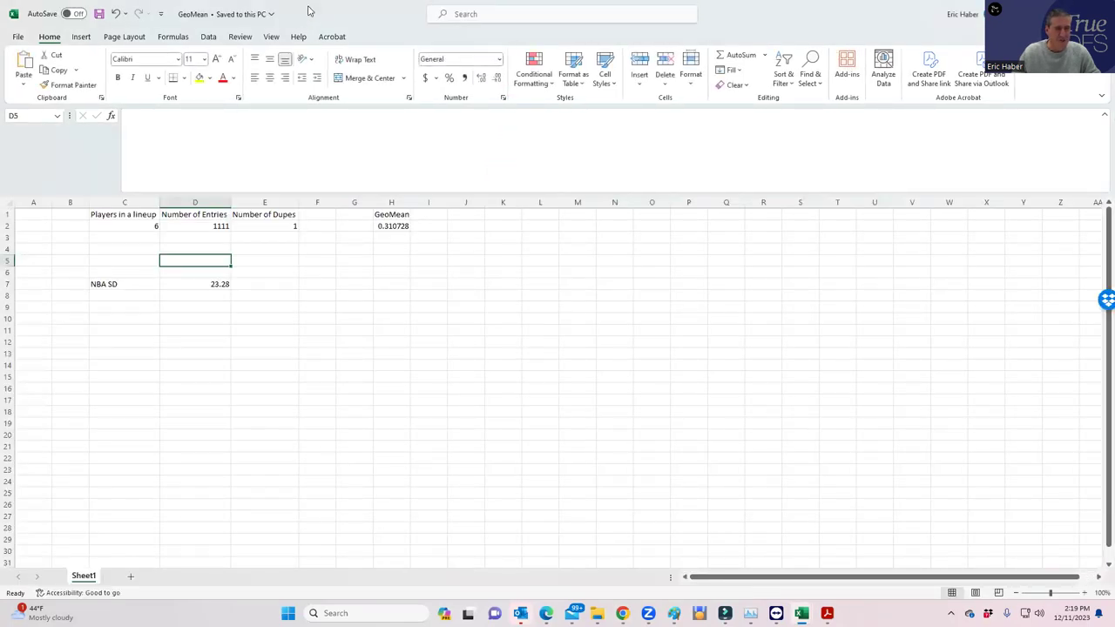
Check the contest size in the $300K Monday Night Showdown contest sim settings
{"action": "key", "text": "alt+Tab"}
{"action": "key", "text": "alt+Tab"}
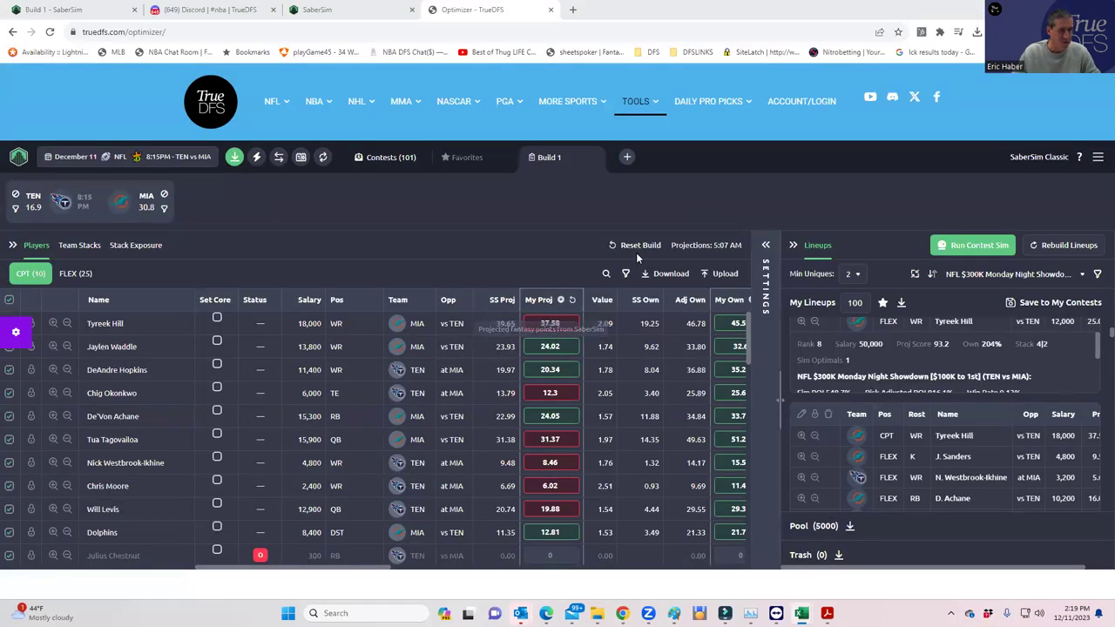
{"action": "left_click", "coordinate": [765, 243]}
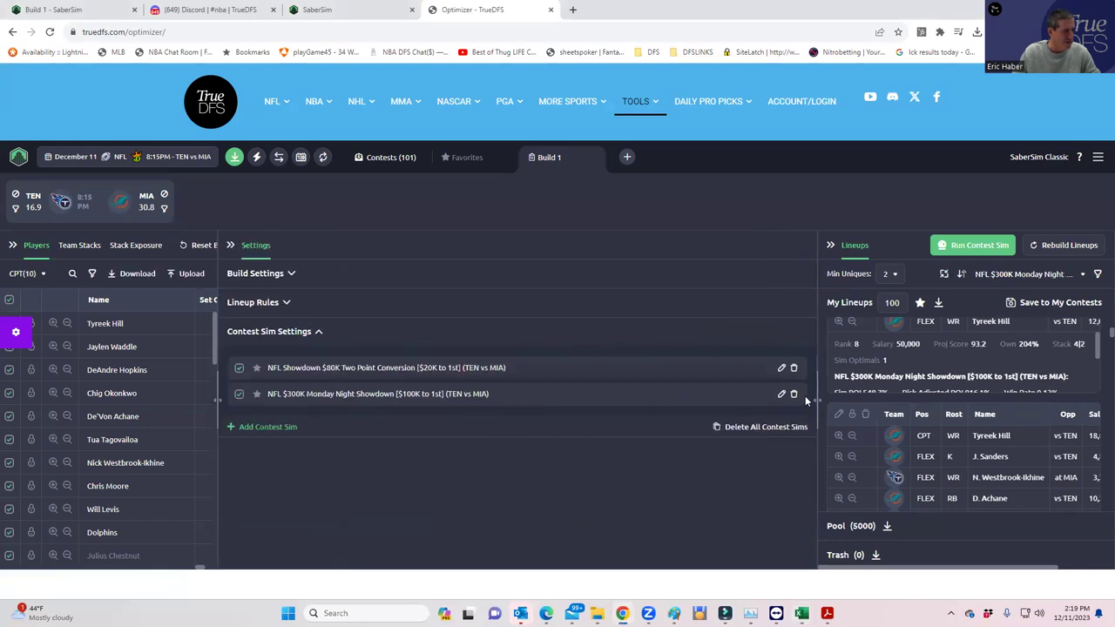
{"action": "left_click", "coordinate": [781, 394]}
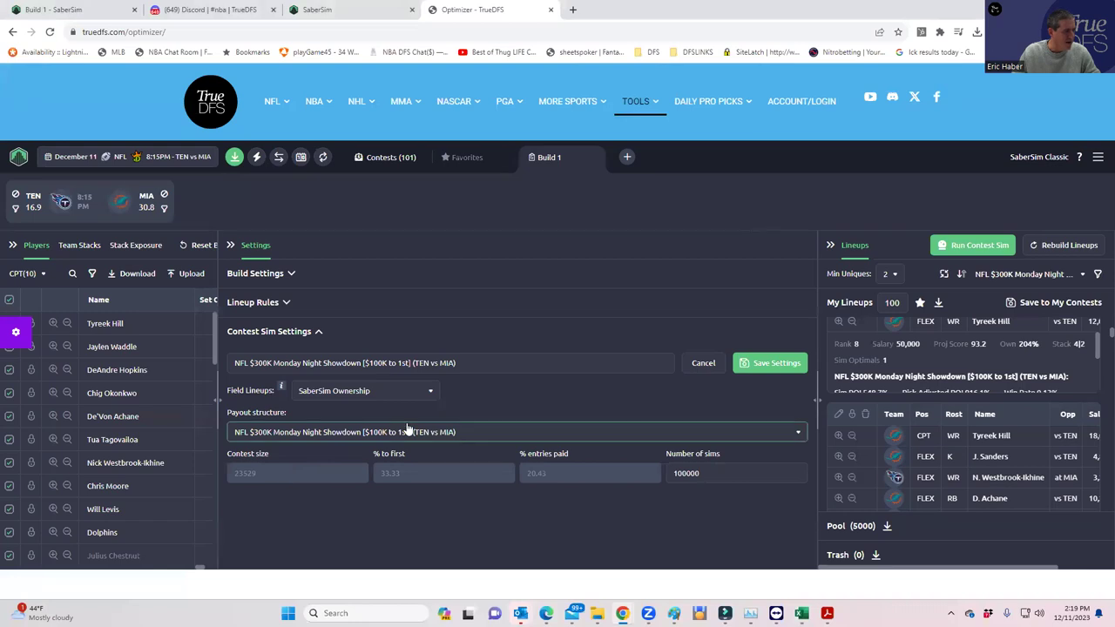
{"action": "left_click", "coordinate": [769, 362]}
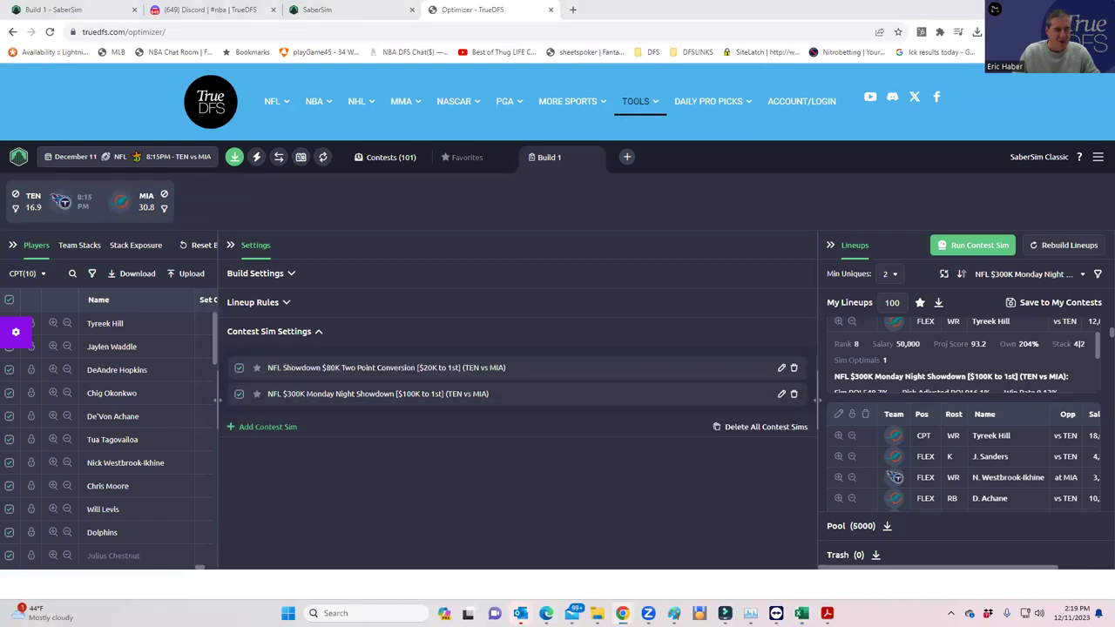
Enter 23529 as Number of Entries in D2, then set the workbook aside
{"action": "key", "text": "alt+Tab"}
{"action": "left_click", "coordinate": [400, 314]}
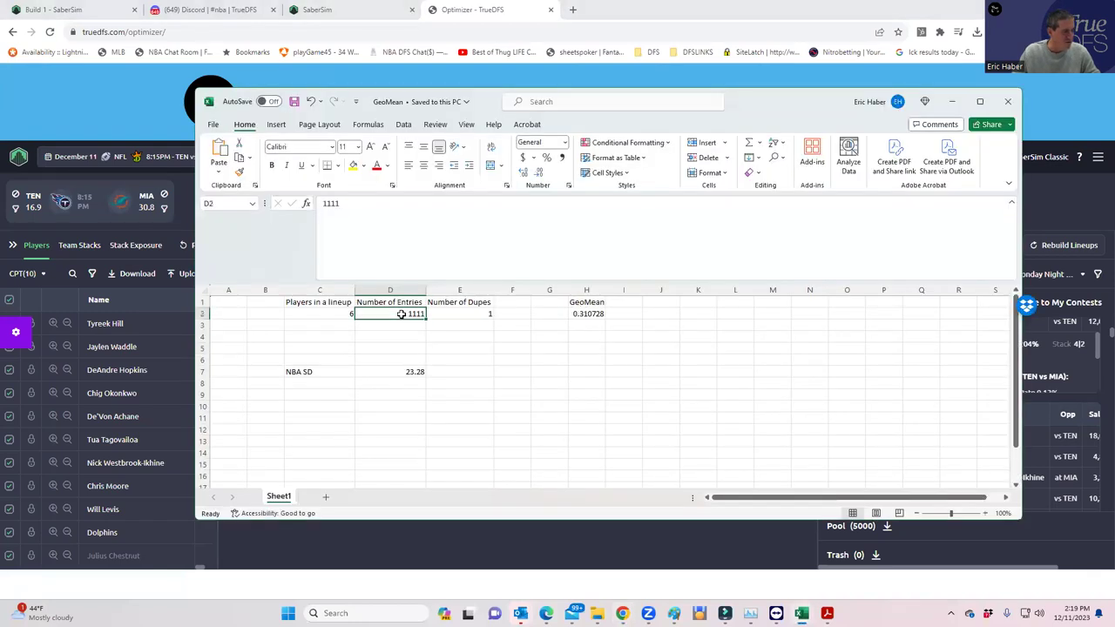
{"action": "type", "text": "23529"}
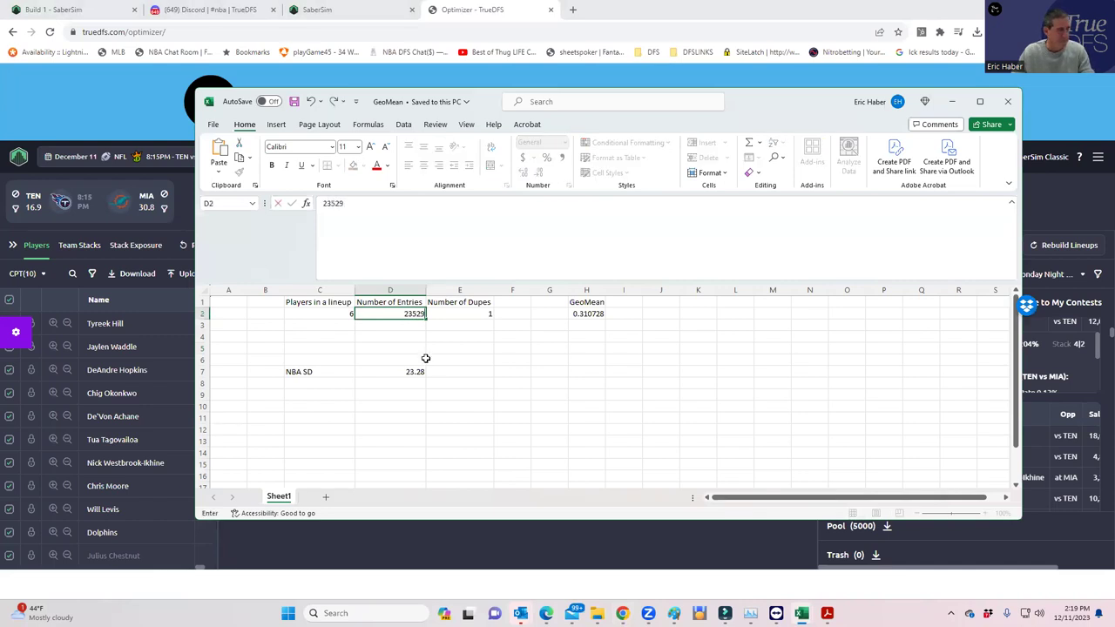
{"action": "left_click", "coordinate": [430, 360]}
{"action": "left_click", "coordinate": [482, 313]}
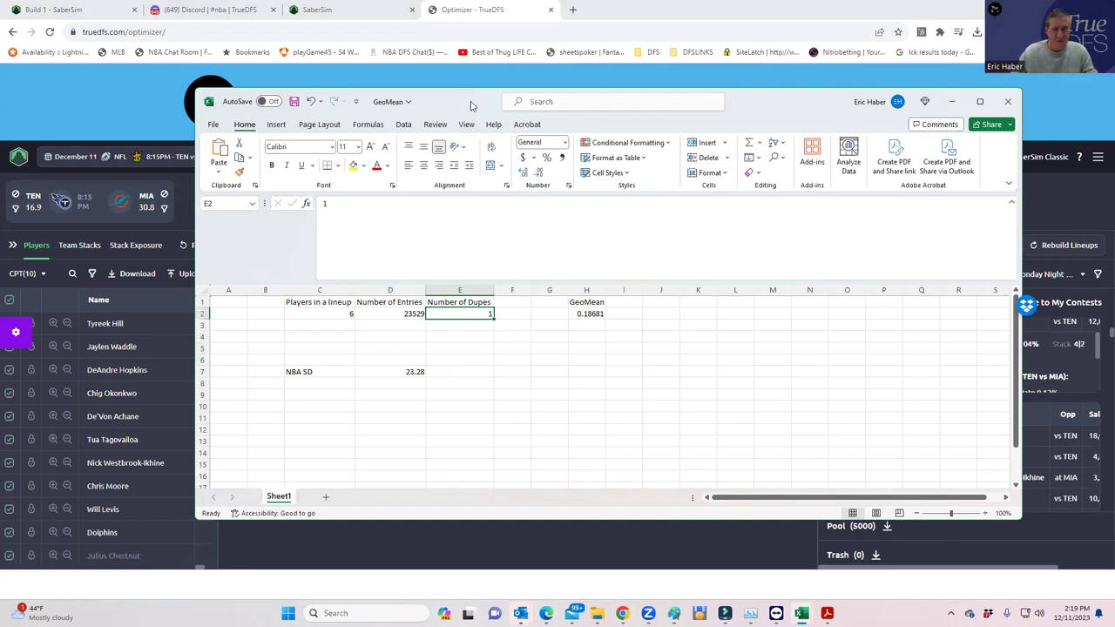
{"action": "left_click", "coordinate": [952, 101]}
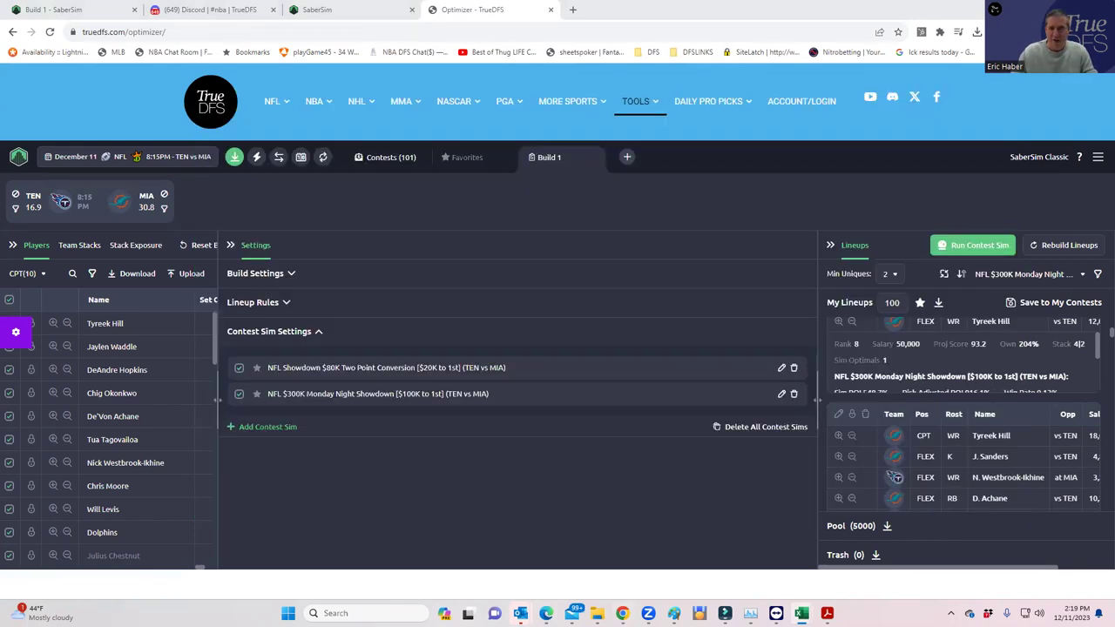
{"action": "key", "text": "alt+Tab"}
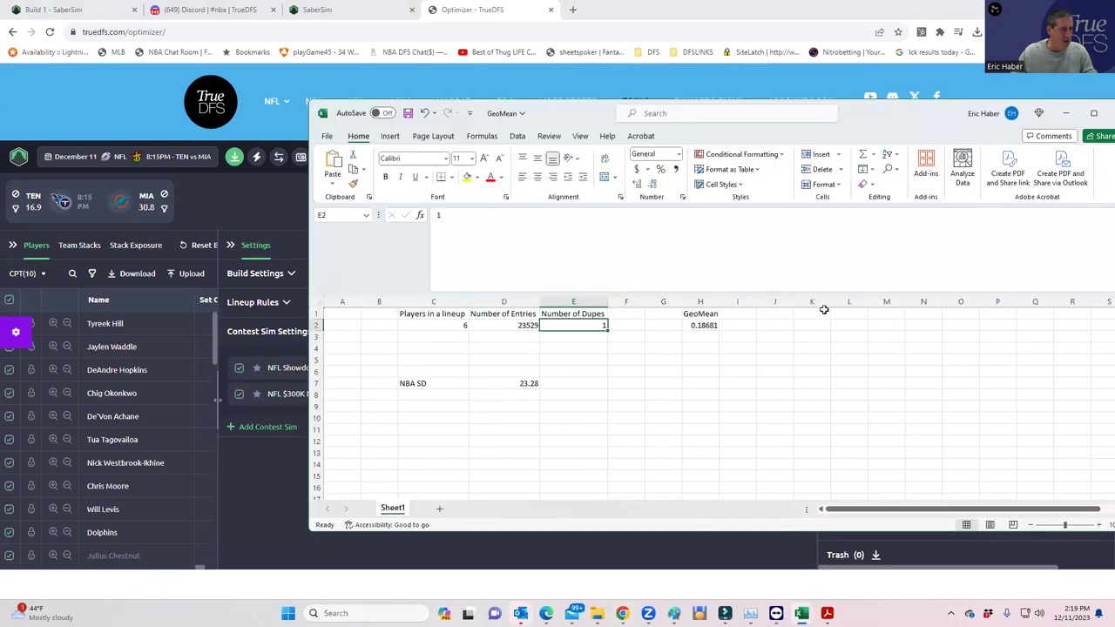
{"action": "key", "text": "alt+Tab"}
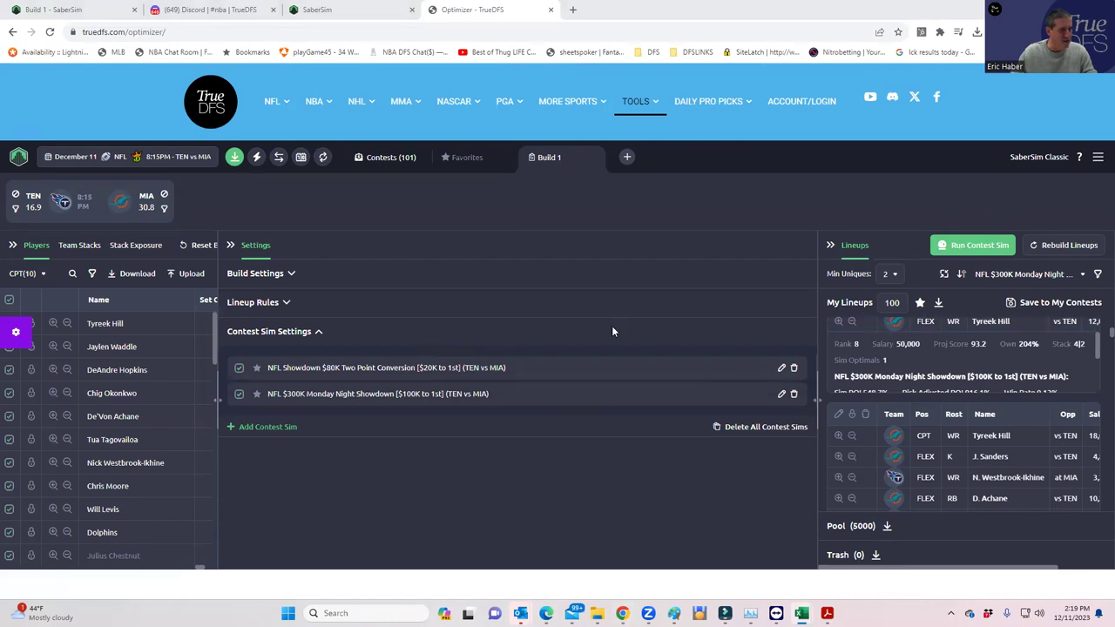
Set Min Uniques to 1, then browse lineup pool filter stats and cancel without adding one
{"action": "left_click", "coordinate": [897, 275]}
{"action": "left_click", "coordinate": [892, 302]}
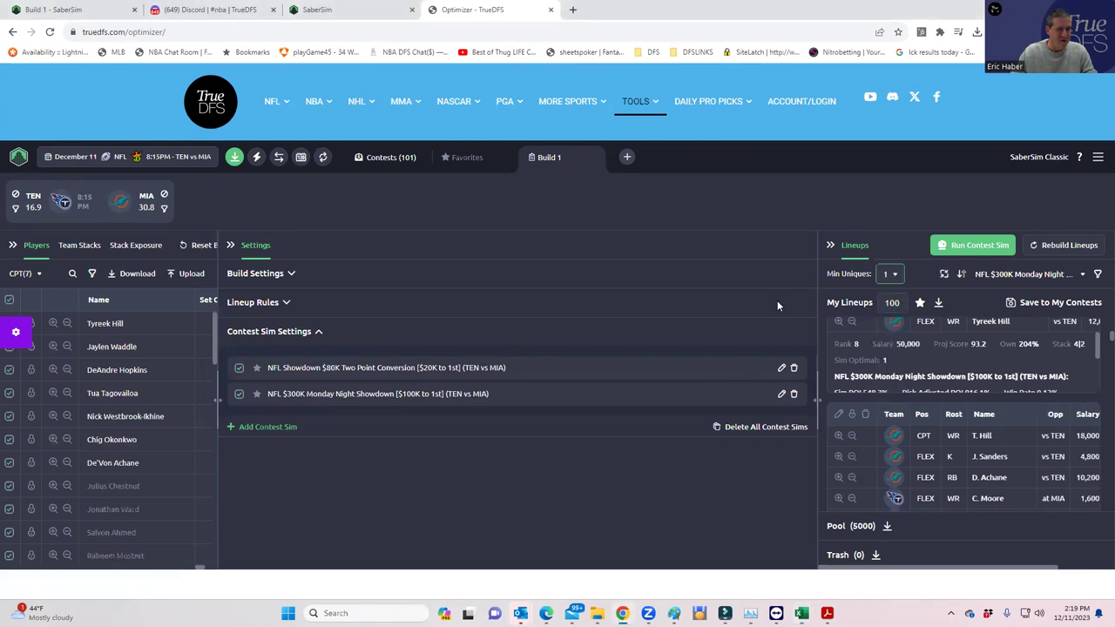
{"action": "left_click", "coordinate": [1097, 274]}
{"action": "left_click", "coordinate": [834, 304]}
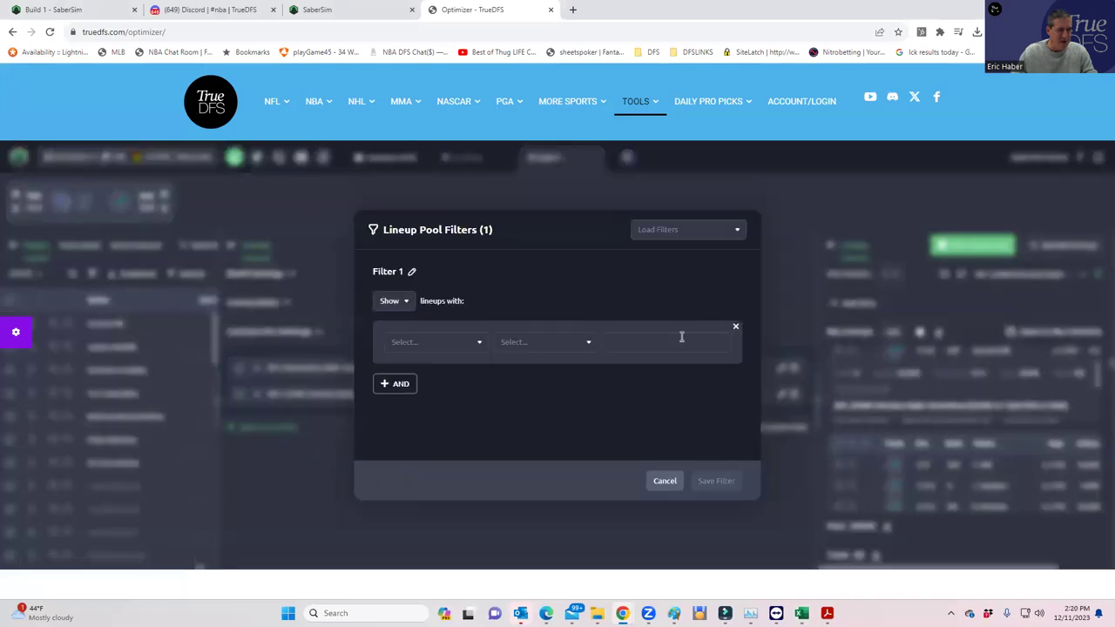
{"action": "left_click", "coordinate": [434, 344]}
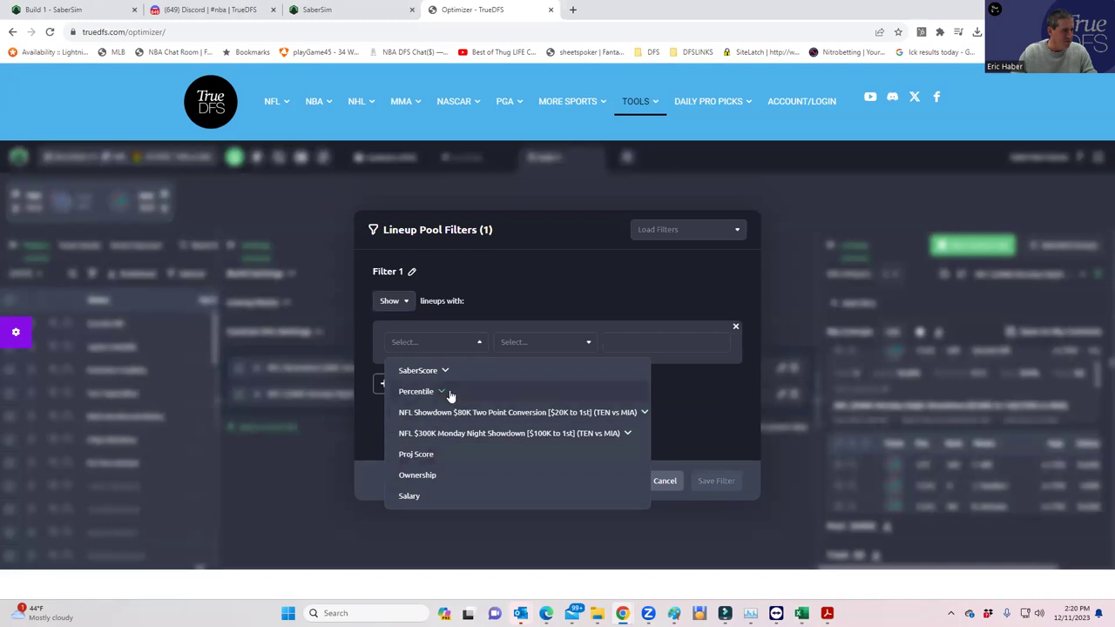
{"action": "left_click", "coordinate": [452, 346]}
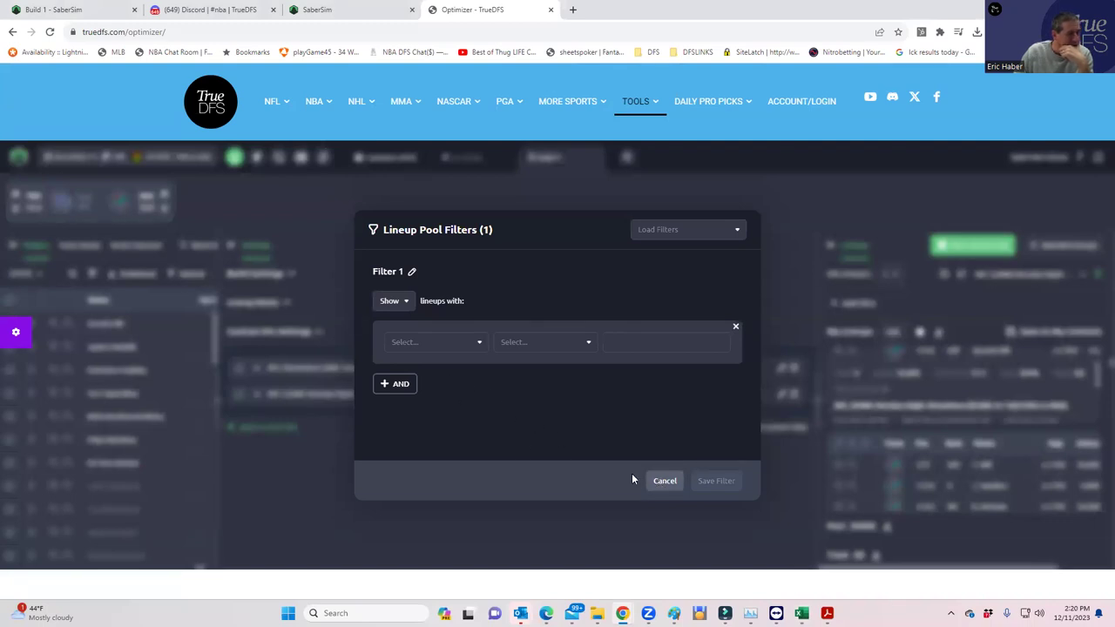
{"action": "left_click", "coordinate": [699, 231]}
{"action": "left_click", "coordinate": [701, 233]}
{"action": "left_click", "coordinate": [411, 343]}
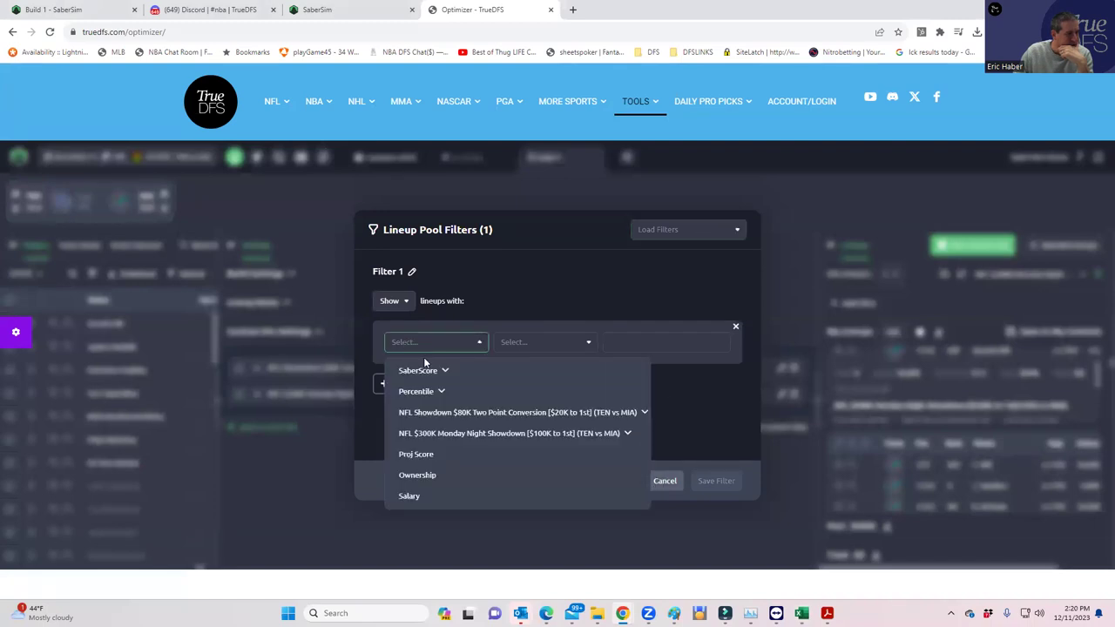
{"action": "left_click", "coordinate": [719, 409]}
{"action": "left_click", "coordinate": [666, 479]}
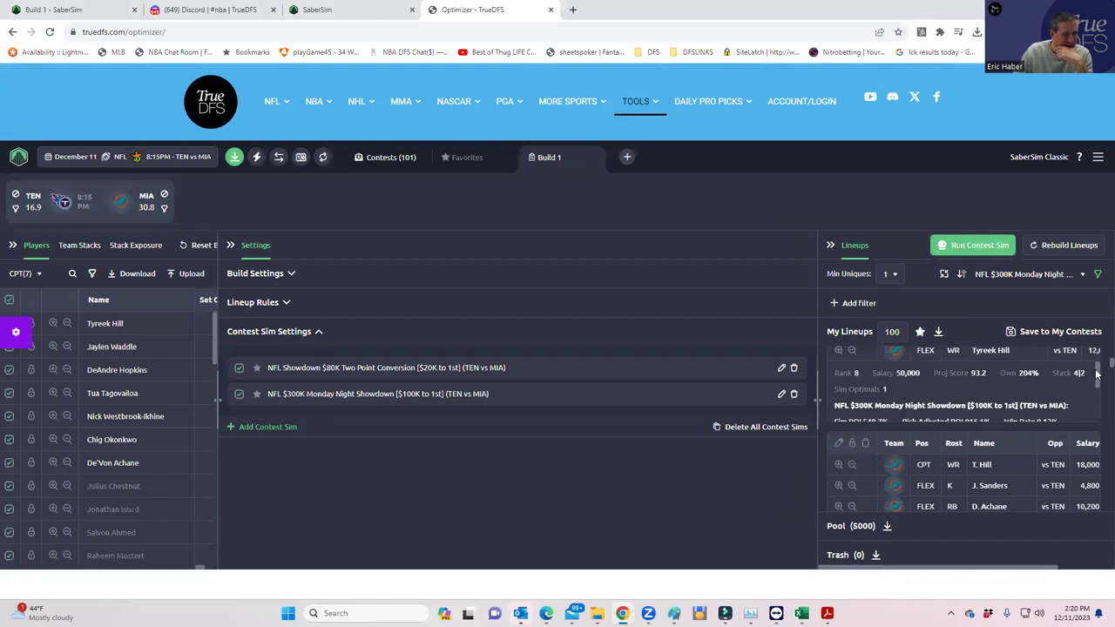
Expand Lineup Rules and Build Settings to show GPP, 20-max, correlation 0 and Sim Diversity 10
{"action": "left_click_drag", "start_coordinate": [1096, 378], "coordinate": [1097, 406]}
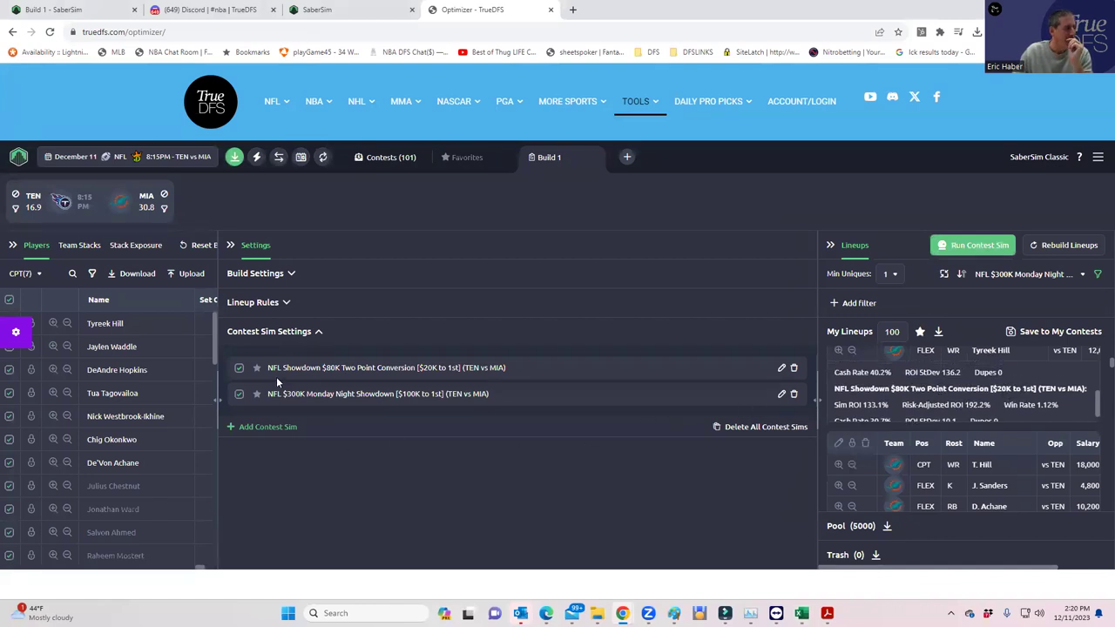
{"action": "left_click", "coordinate": [288, 302]}
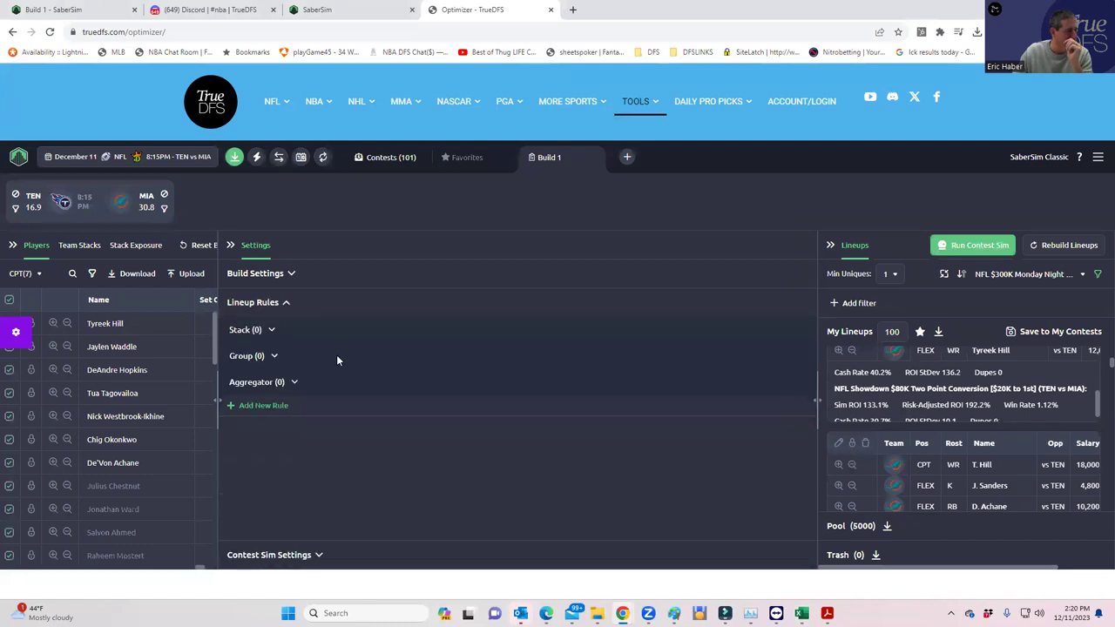
{"action": "left_click", "coordinate": [291, 273]}
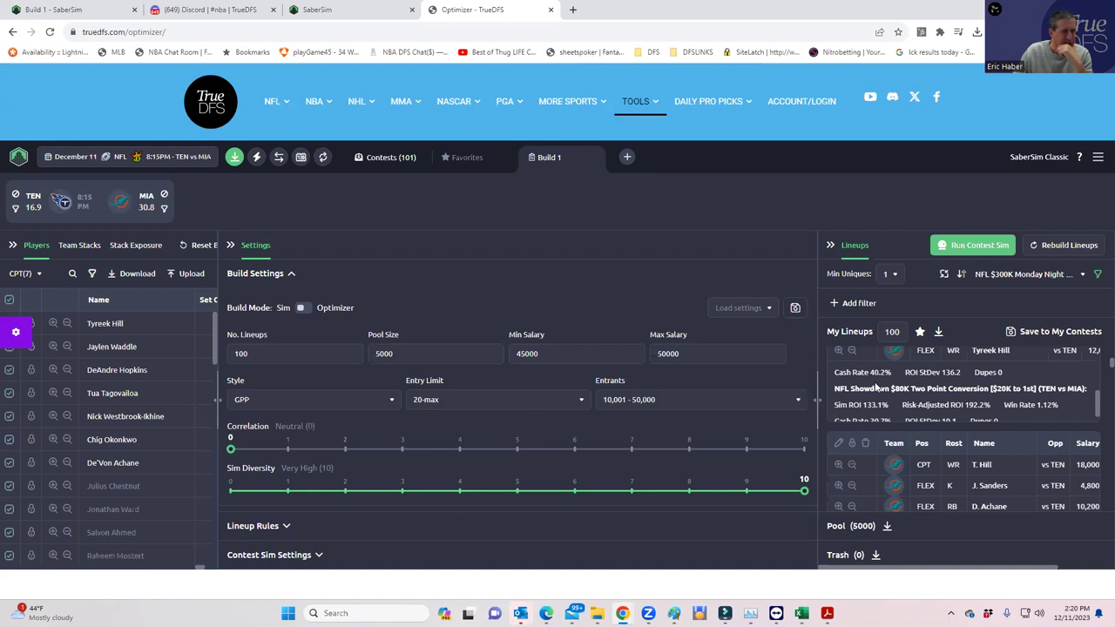
Open Lineup Pool Filters, add a second condition, browse its metrics, then cancel
{"action": "left_click", "coordinate": [1098, 275]}
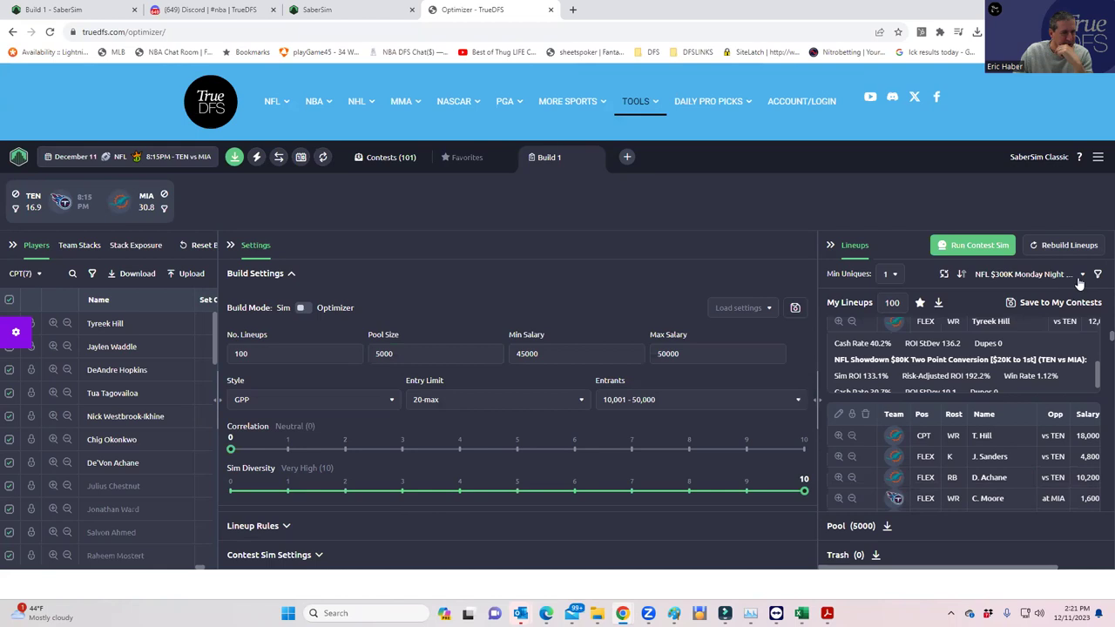
{"action": "left_click", "coordinate": [1097, 275]}
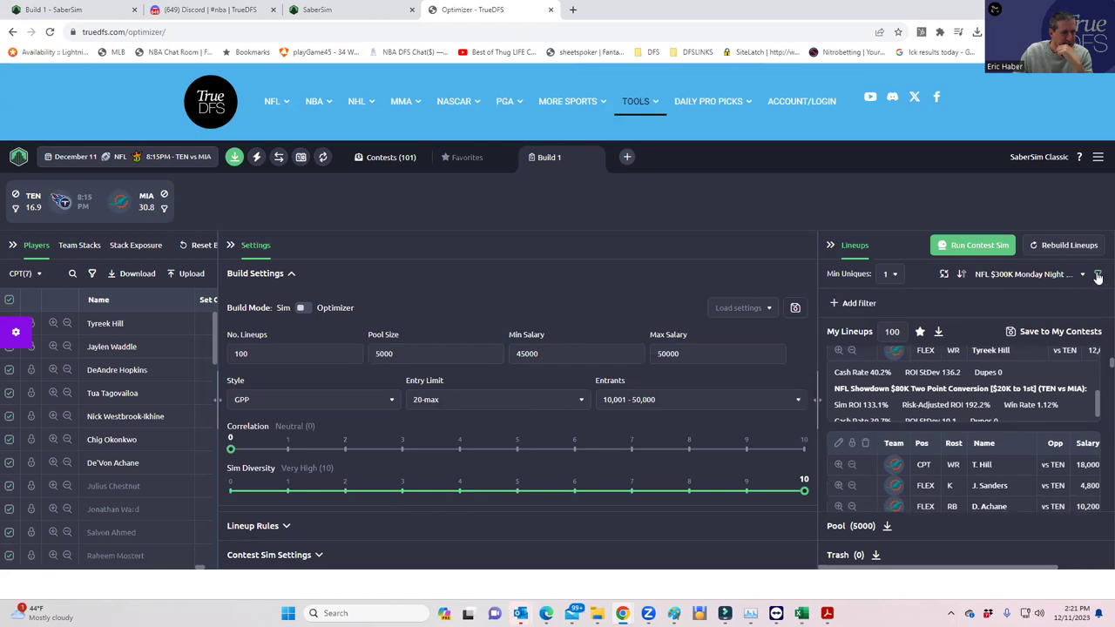
{"action": "left_click", "coordinate": [835, 304]}
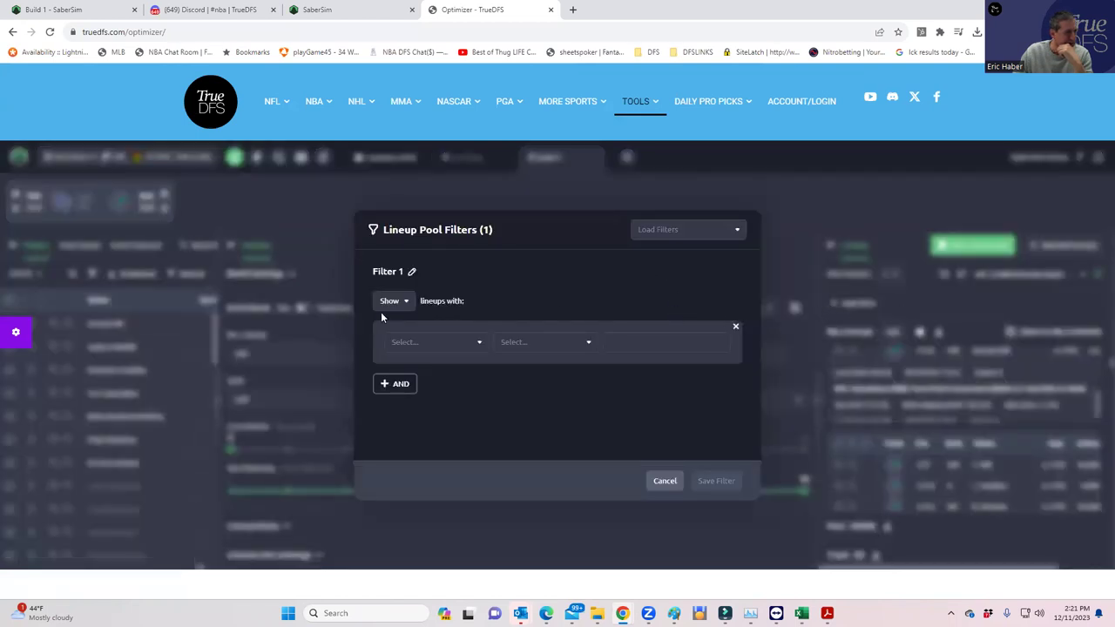
{"action": "left_click", "coordinate": [383, 382]}
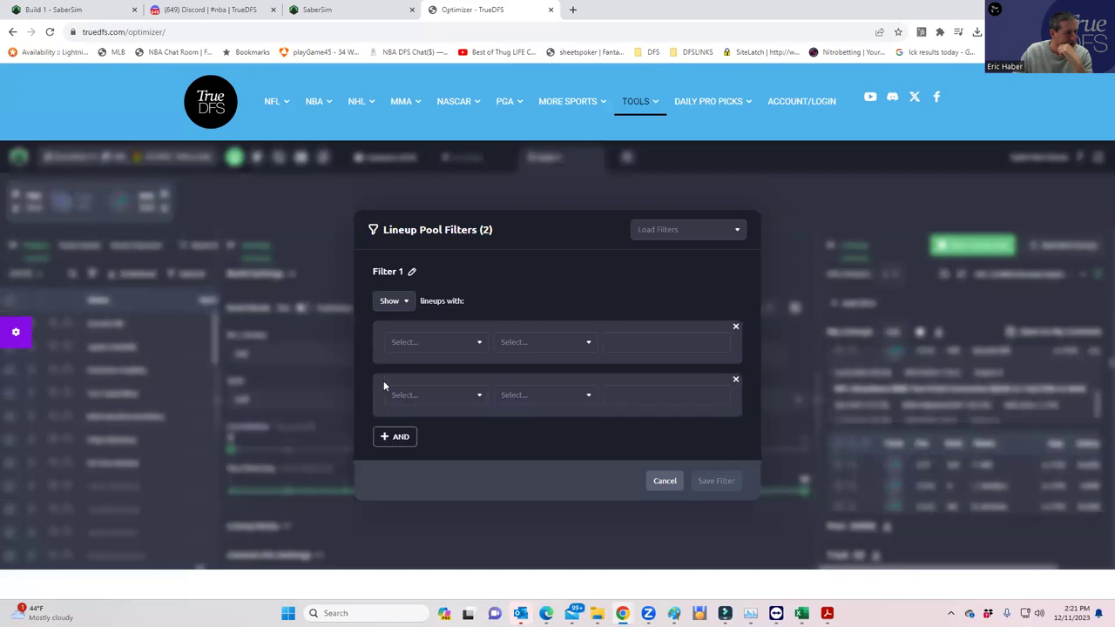
{"action": "left_click", "coordinate": [427, 396]}
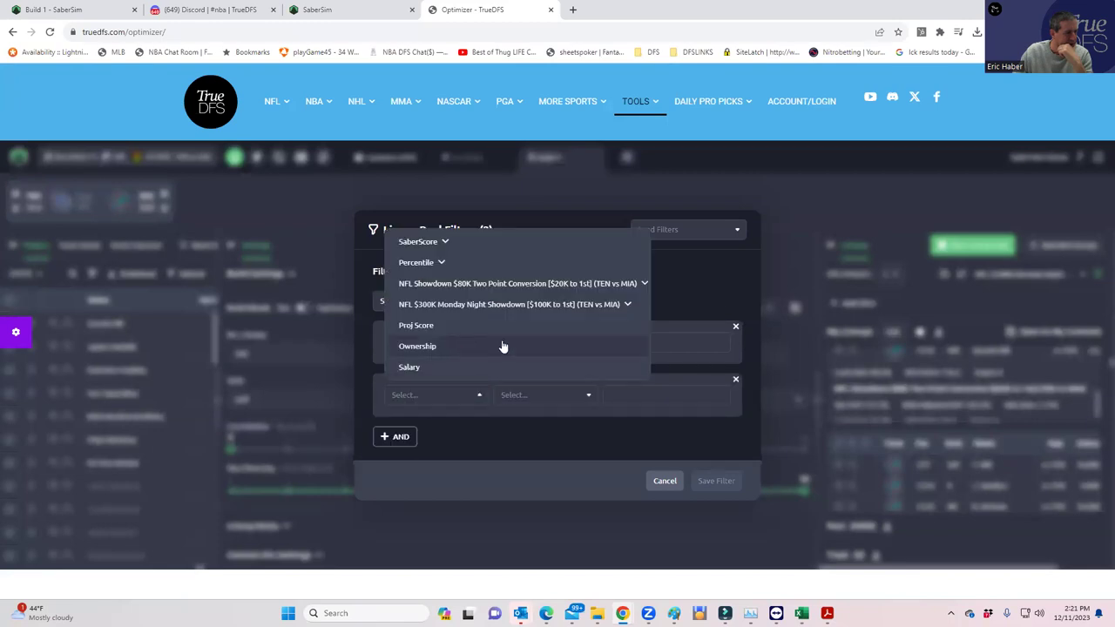
{"action": "left_click", "coordinate": [517, 461]}
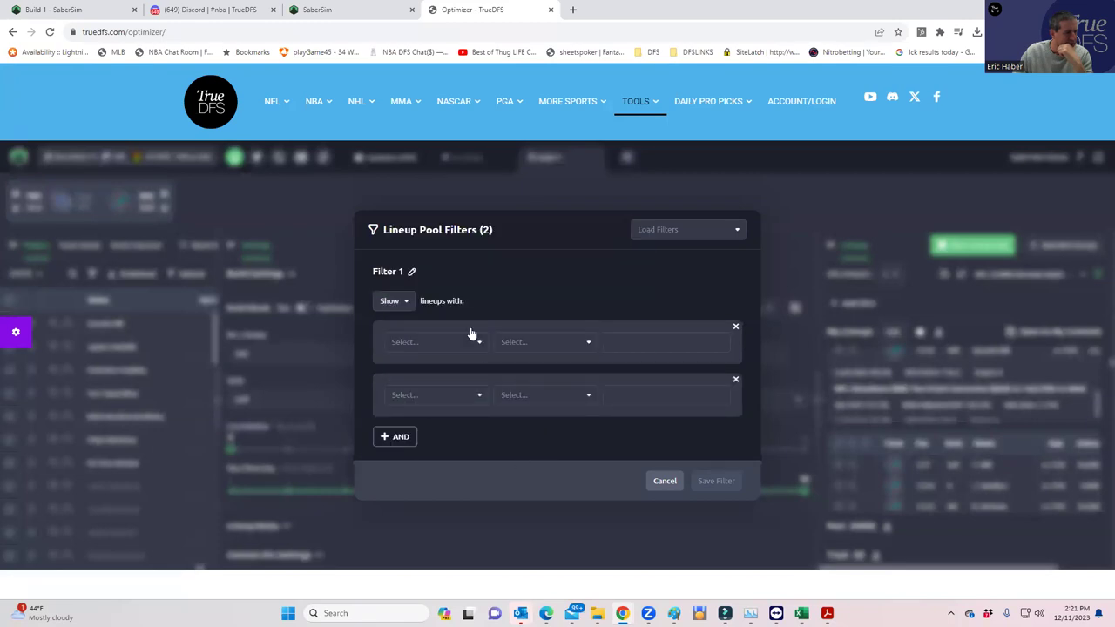
{"action": "left_click", "coordinate": [663, 480]}
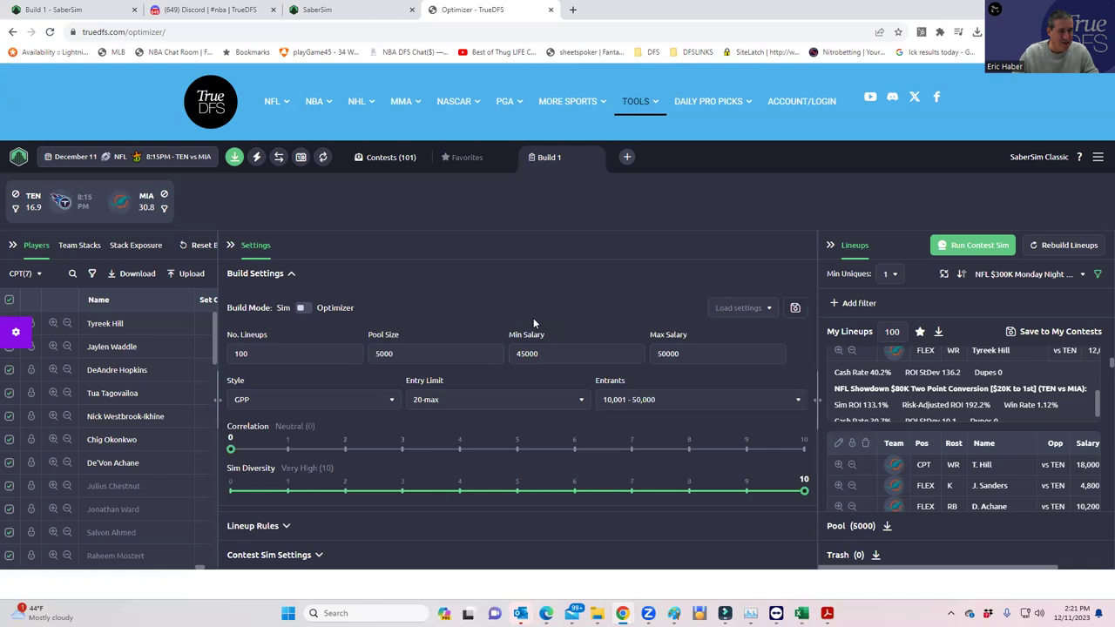
{"action": "scroll", "coordinate": [930, 398], "scroll_direction": "down", "scroll_amount": 5}
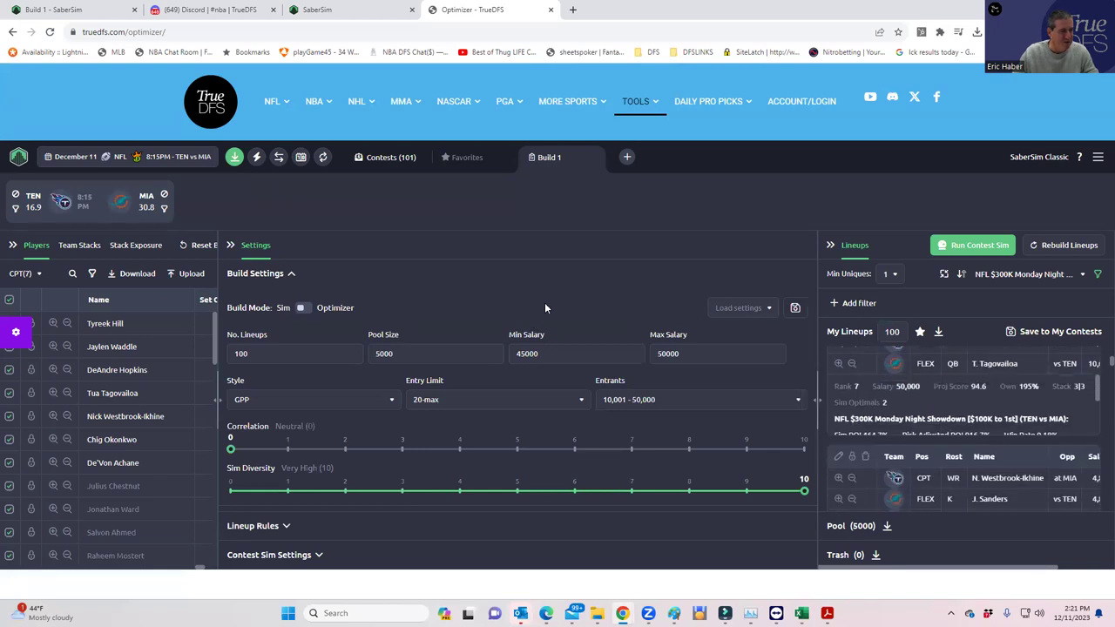
{"action": "scroll", "coordinate": [931, 392], "scroll_direction": "up", "scroll_amount": 5}
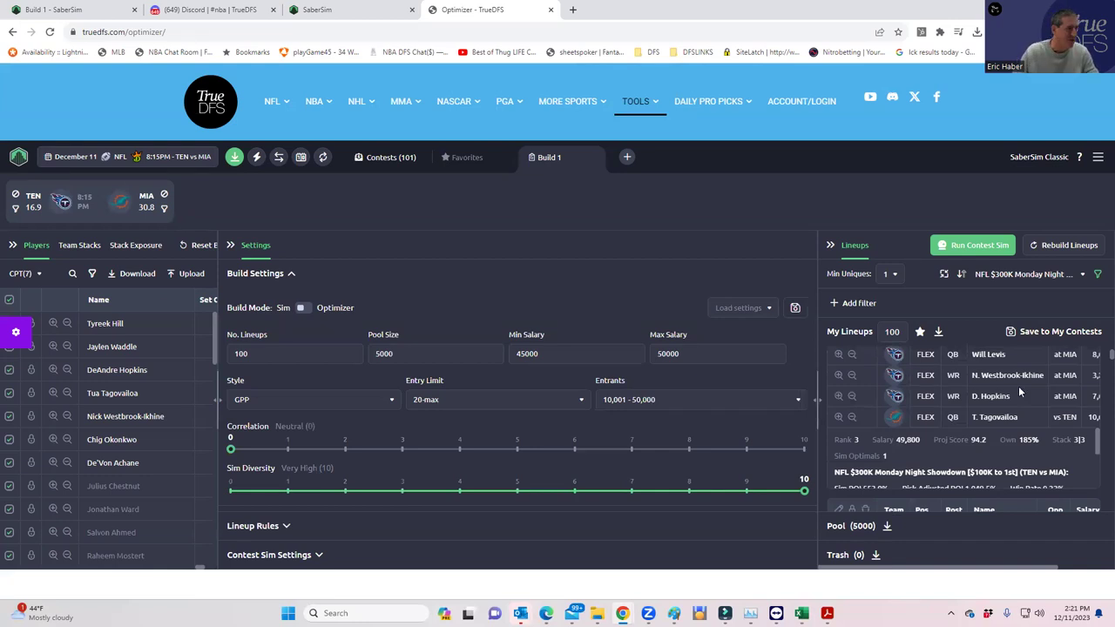
{"action": "left_click", "coordinate": [336, 10]}
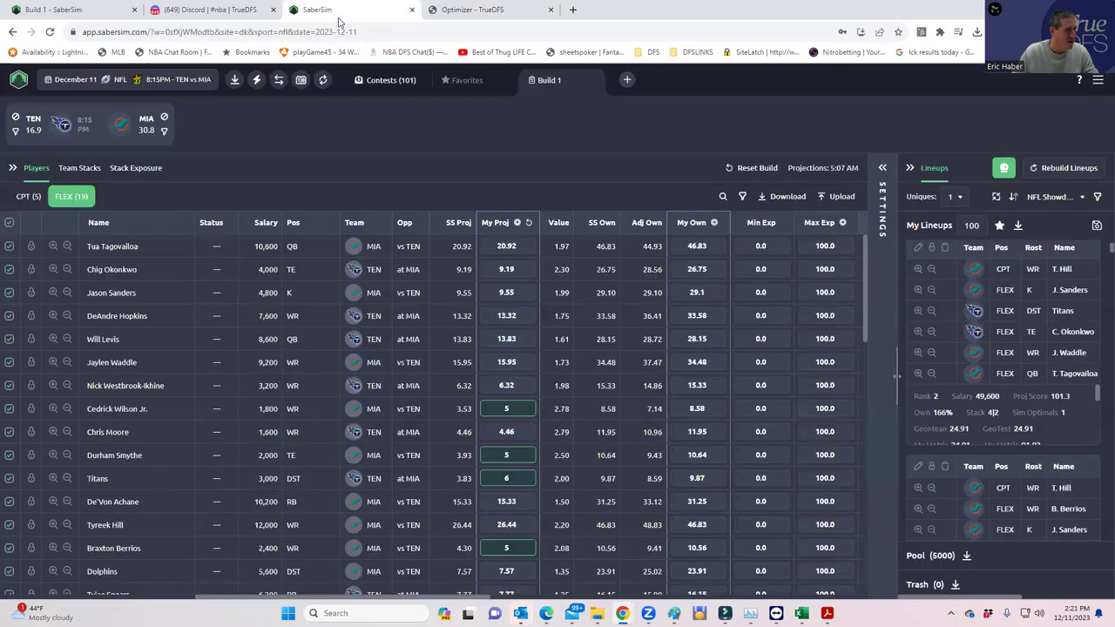
{"action": "left_click", "coordinate": [1096, 197]}
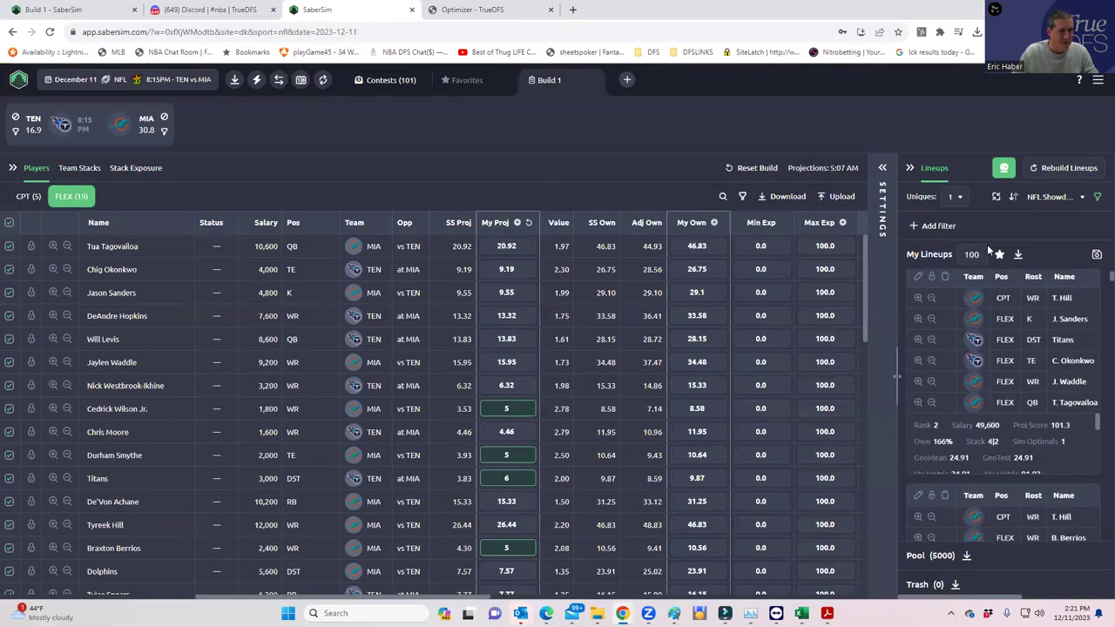
{"action": "left_click", "coordinate": [923, 225]}
{"action": "left_click", "coordinate": [446, 317]}
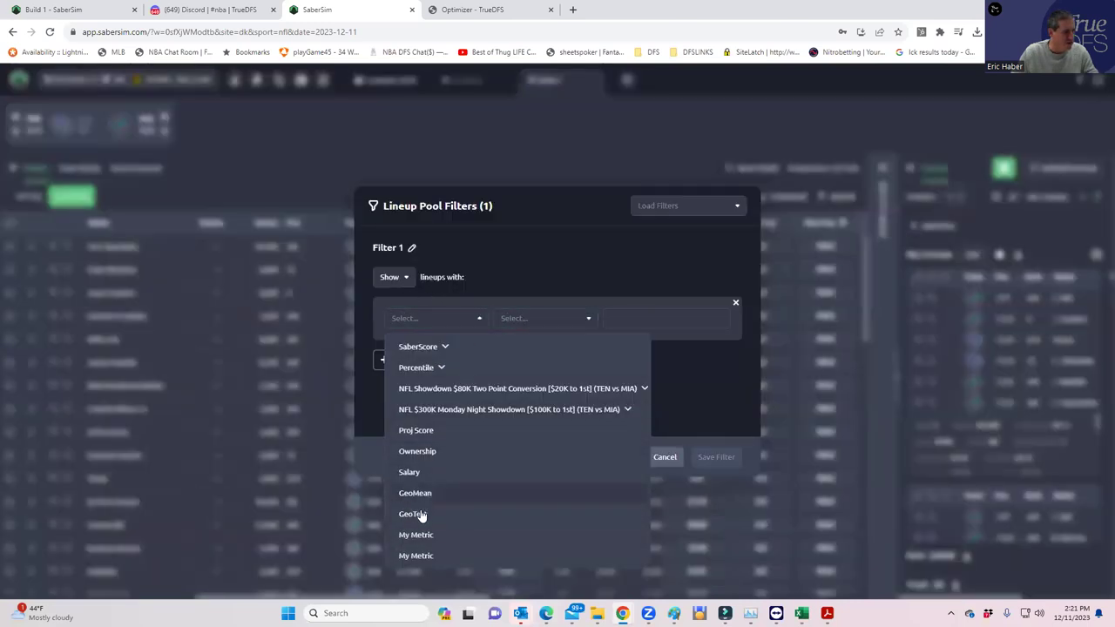
{"action": "left_click", "coordinate": [695, 378]}
{"action": "left_click", "coordinate": [667, 456]}
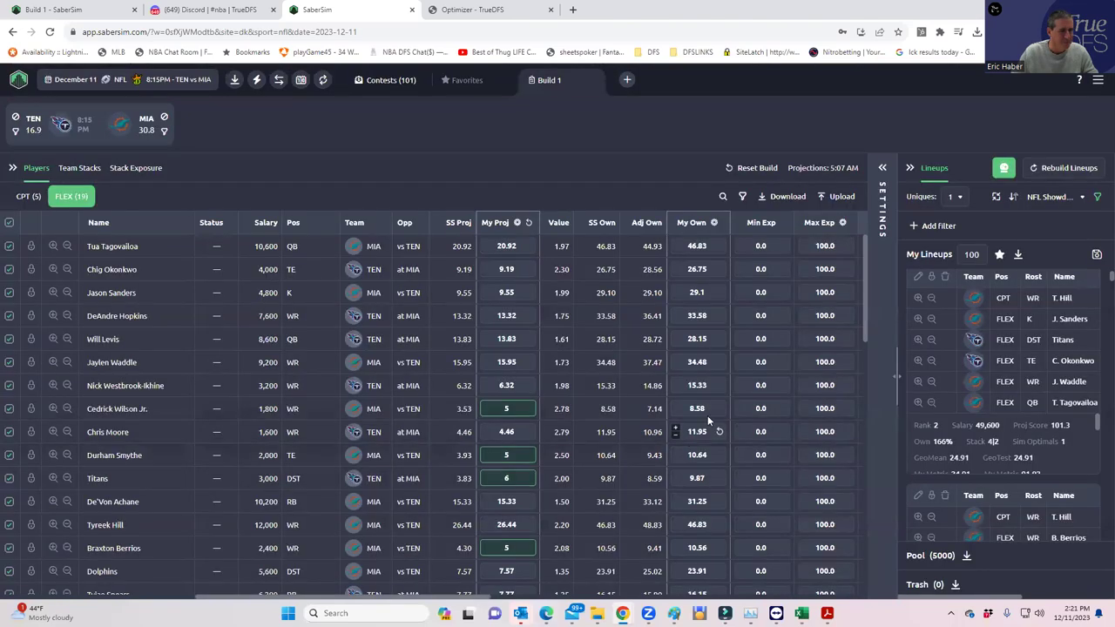
{"action": "left_click", "coordinate": [470, 10]}
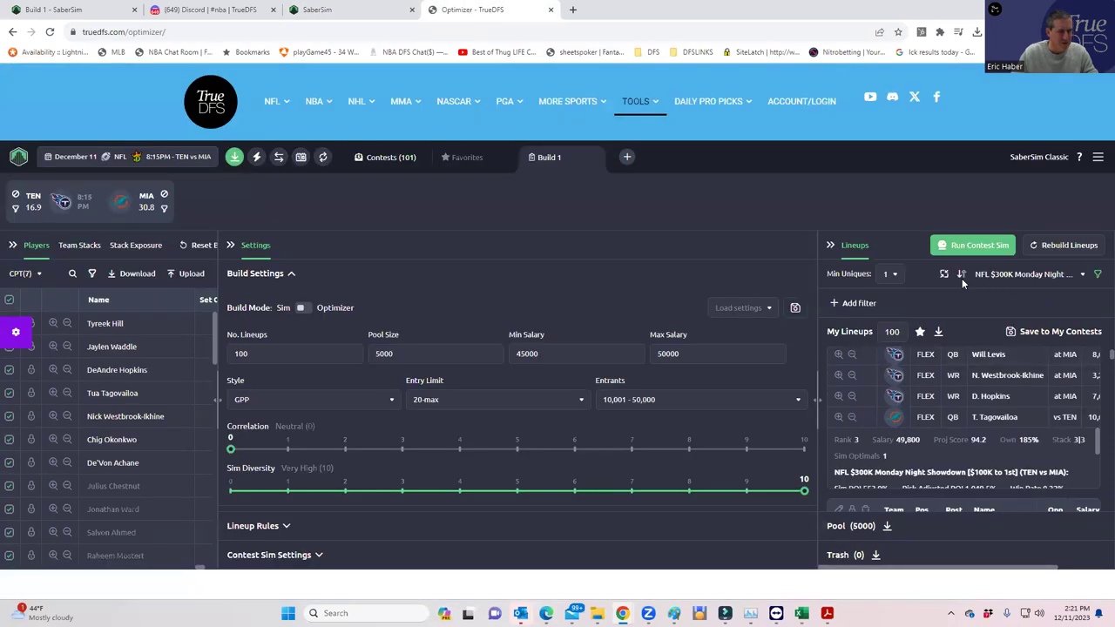
Scroll the RAROI-sorted $300K lineups, opening and closing the app settings menu
{"action": "scroll", "coordinate": [941, 455], "scroll_direction": "down", "scroll_amount": 2}
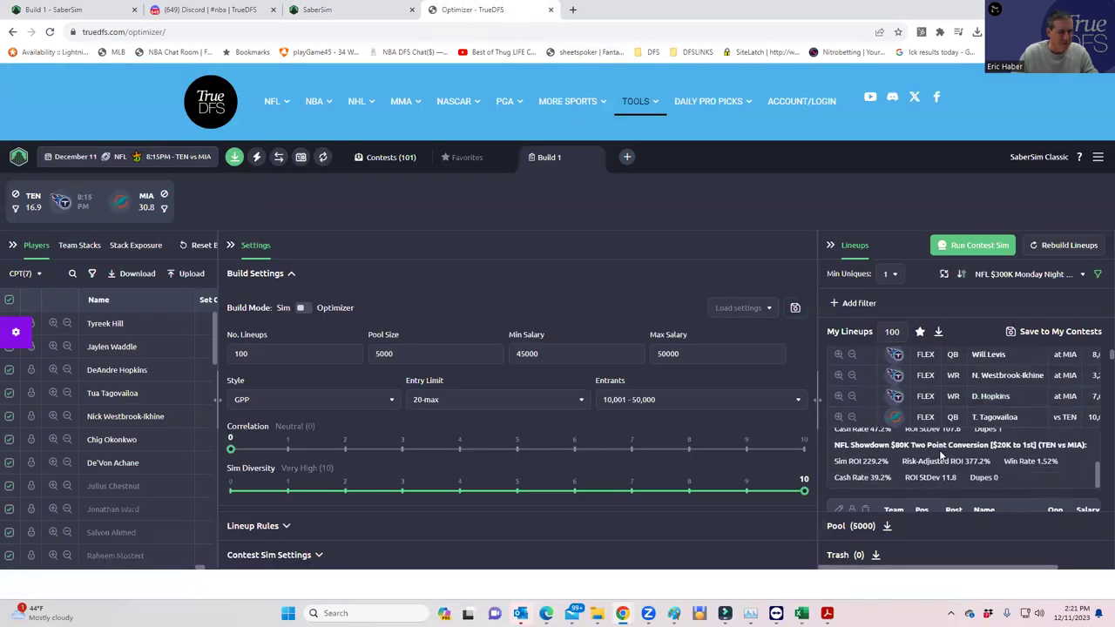
{"action": "scroll", "coordinate": [941, 454], "scroll_direction": "down", "scroll_amount": 4}
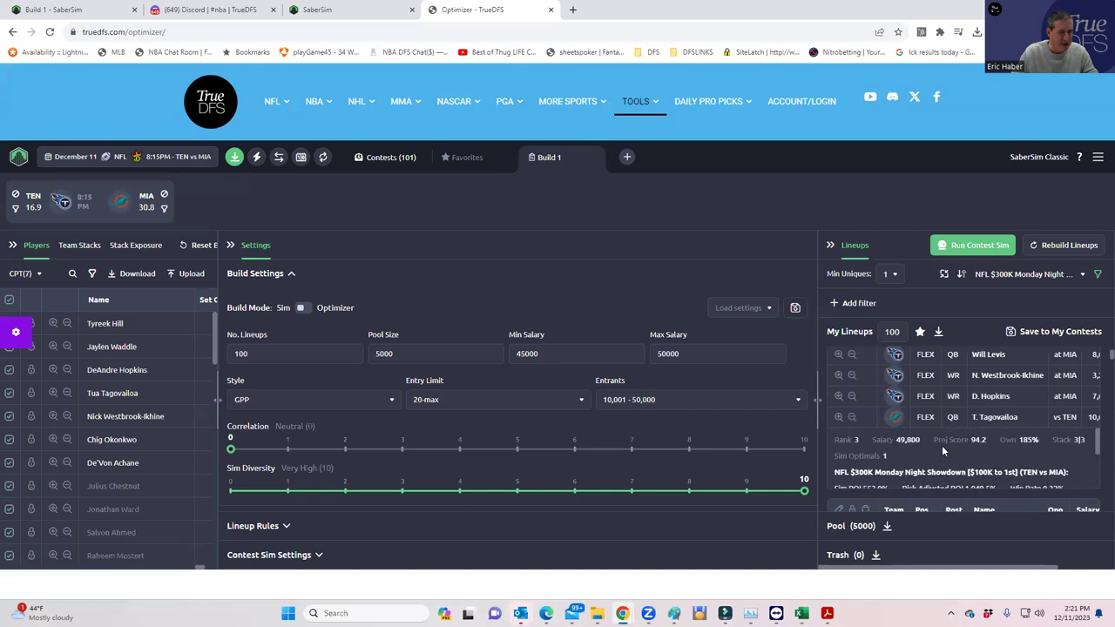
{"action": "scroll", "coordinate": [941, 446], "scroll_direction": "up", "scroll_amount": 1}
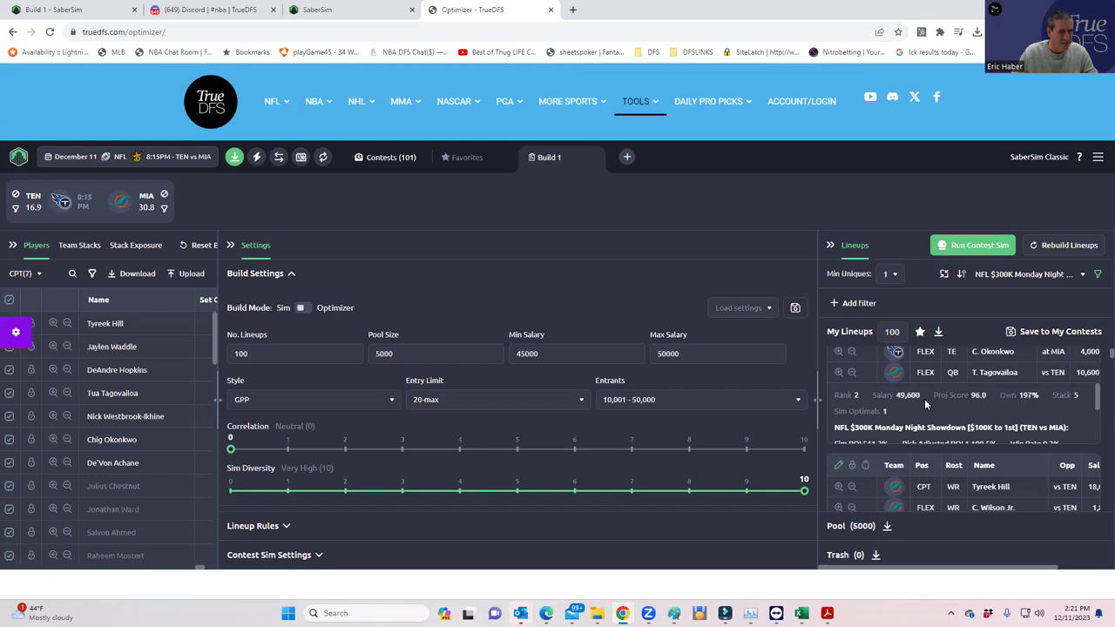
{"action": "scroll", "coordinate": [924, 399], "scroll_direction": "down", "scroll_amount": 2}
{"action": "left_click", "coordinate": [1098, 158]}
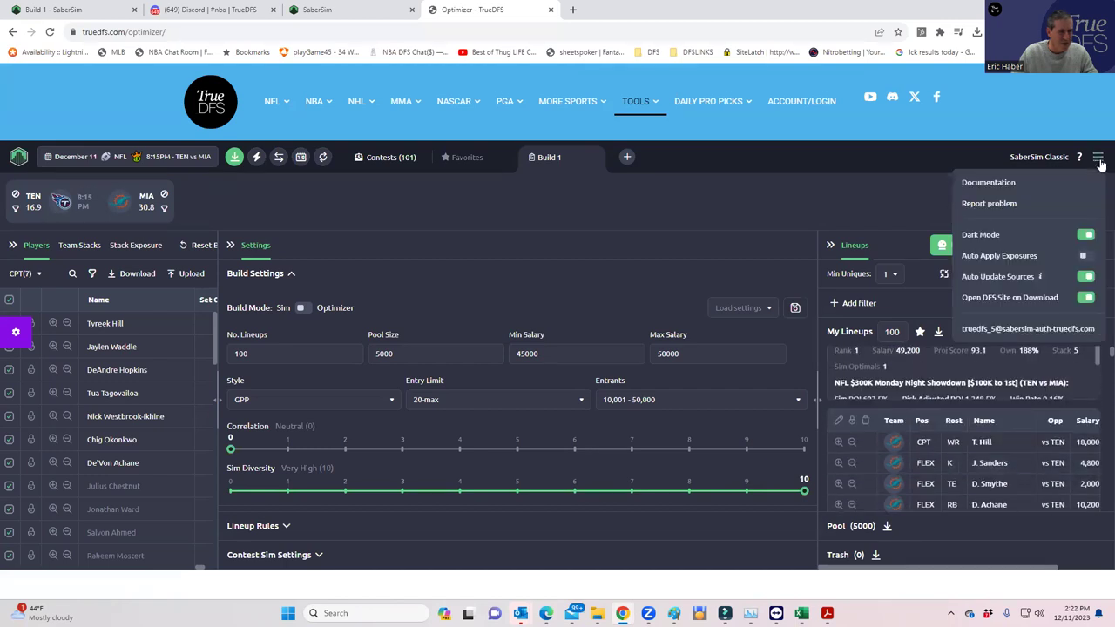
{"action": "left_click", "coordinate": [726, 217]}
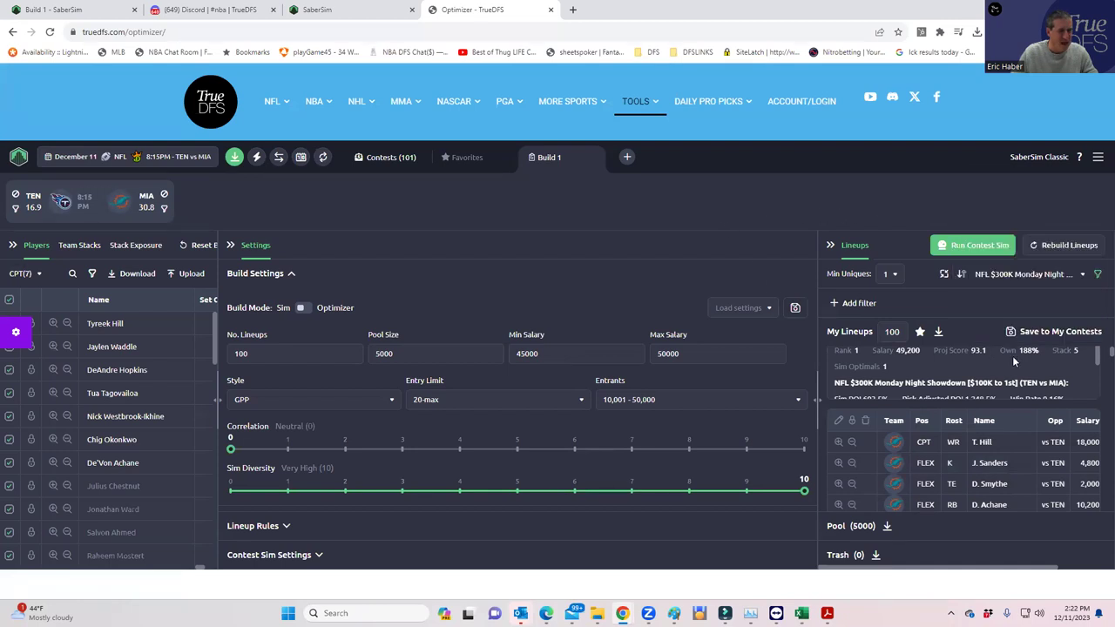
{"action": "scroll", "coordinate": [1097, 354], "scroll_direction": "down", "scroll_amount": 1}
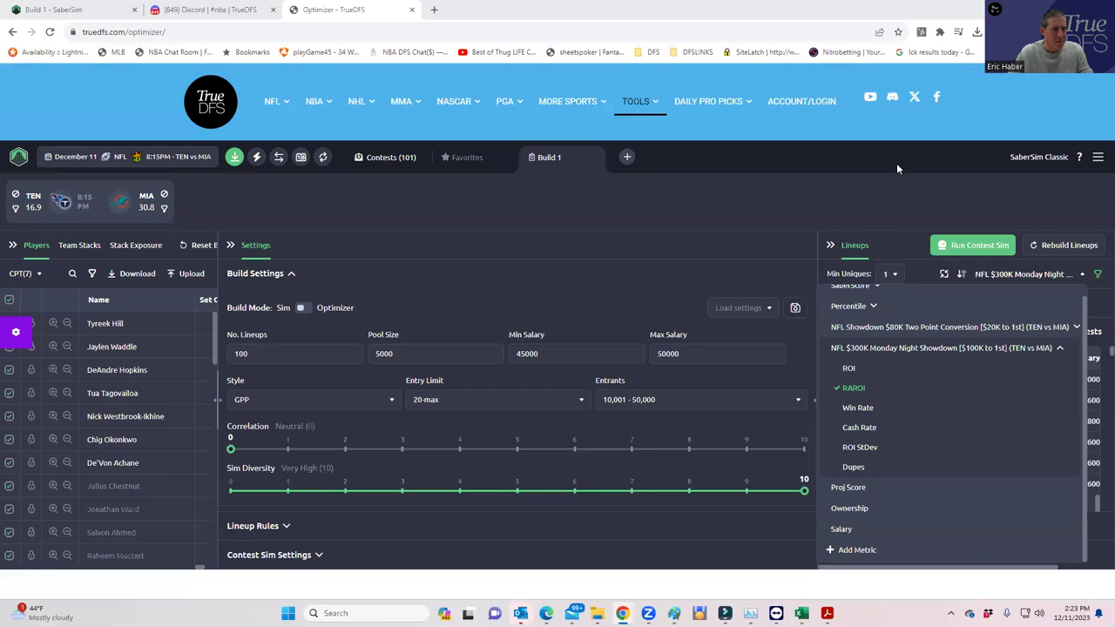
Start a custom lineup metric using the My Own stat combined as Product (GeoMean)
{"action": "left_click", "coordinate": [829, 550]}
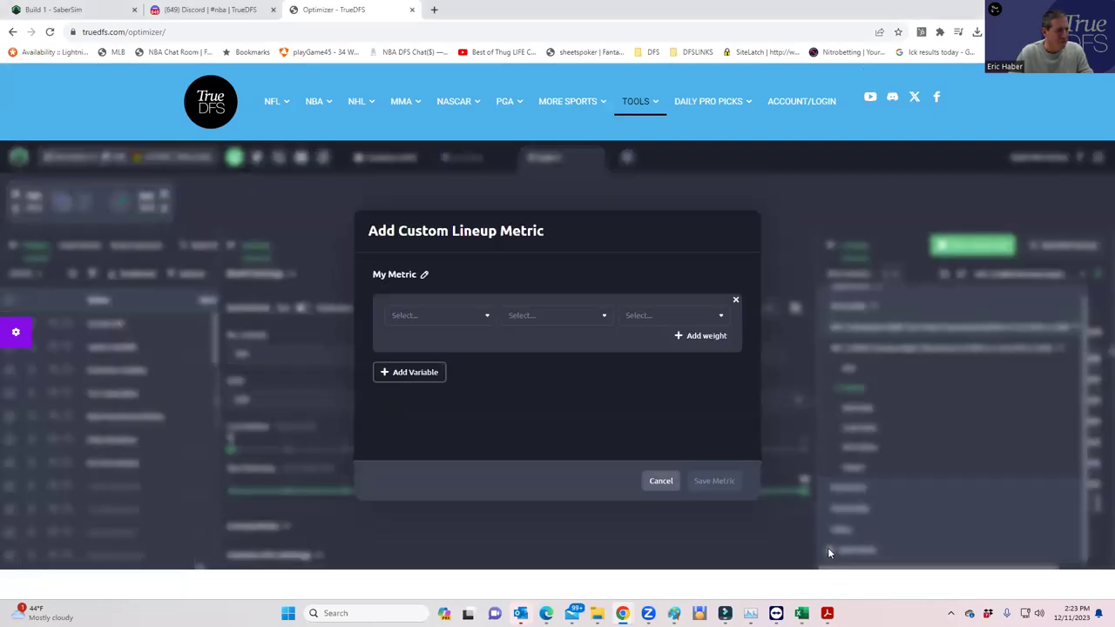
{"action": "left_click", "coordinate": [461, 319]}
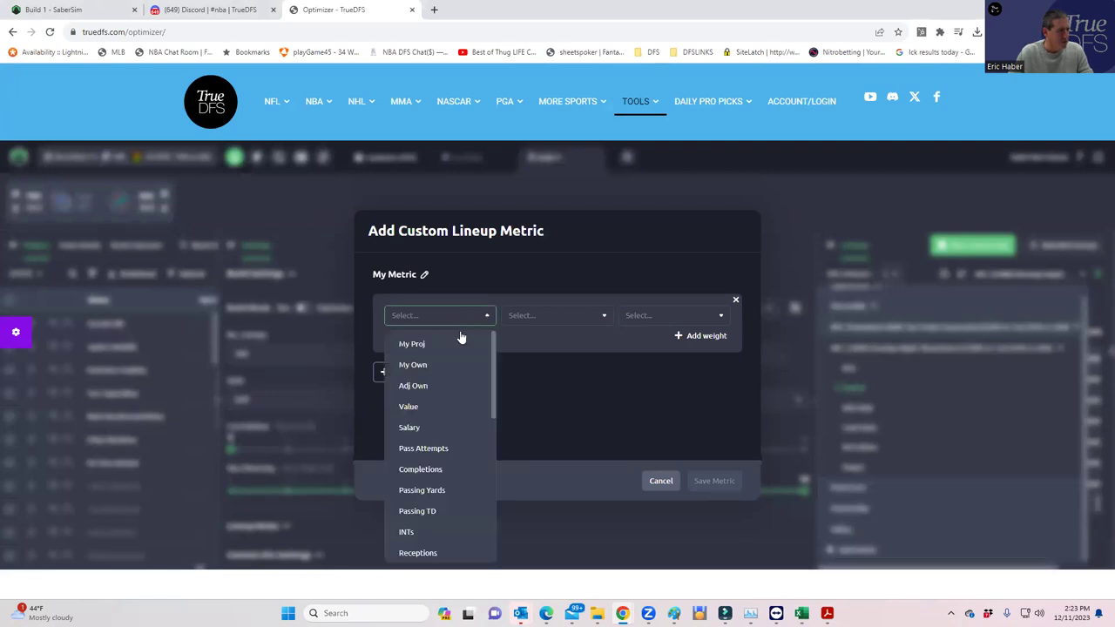
{"action": "left_click_drag", "start_coordinate": [492, 401], "coordinate": [508, 362]}
{"action": "left_click_drag", "start_coordinate": [496, 380], "coordinate": [485, 318]}
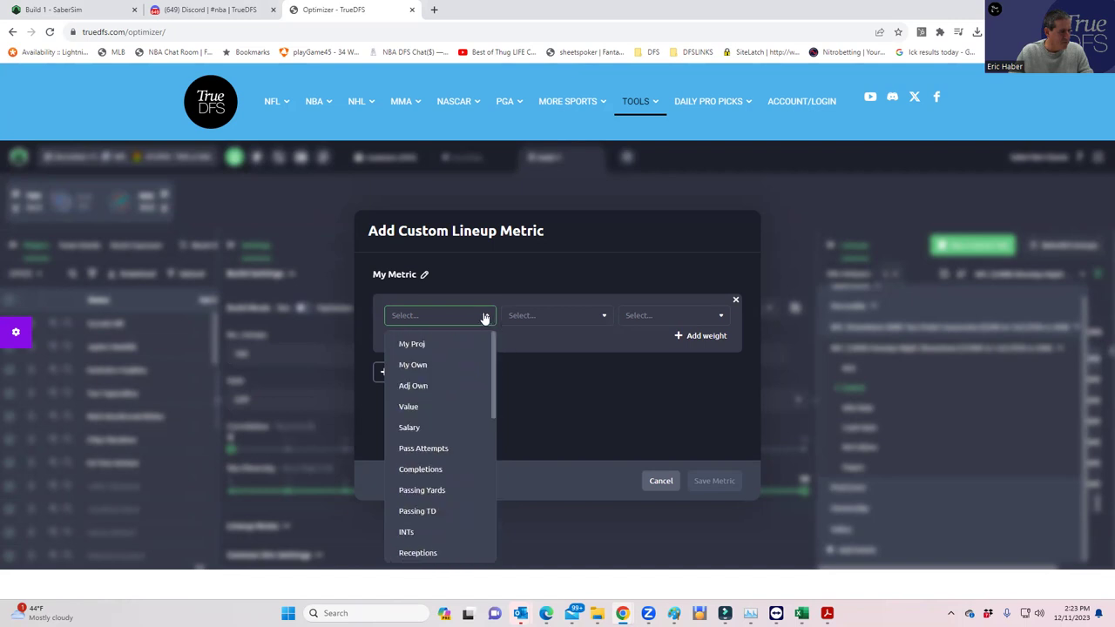
{"action": "left_click", "coordinate": [413, 371]}
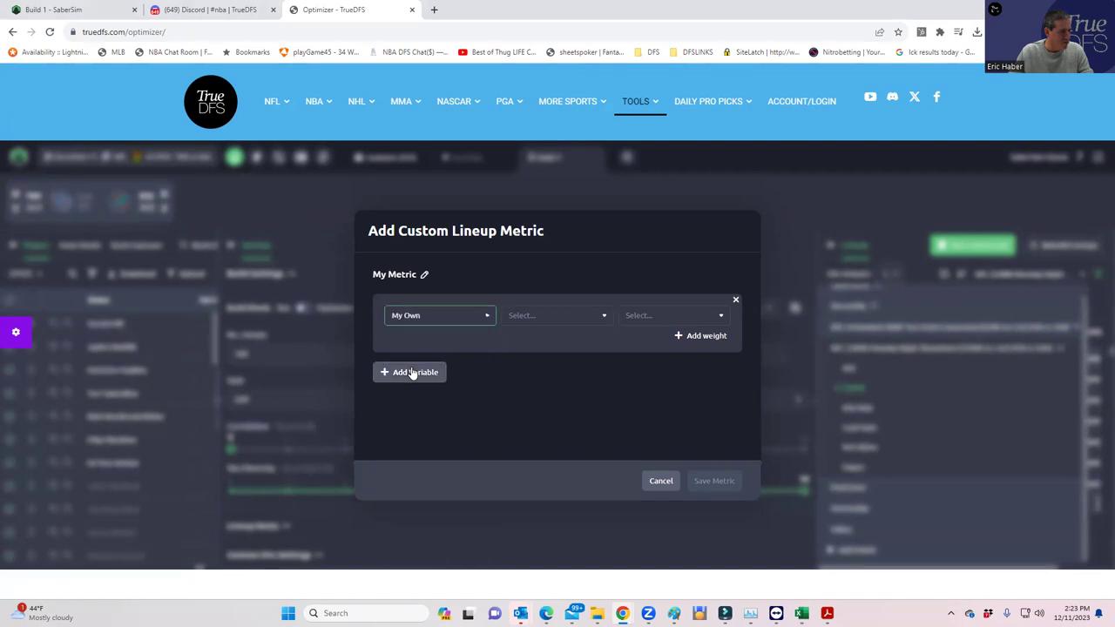
{"action": "left_click", "coordinate": [566, 318]}
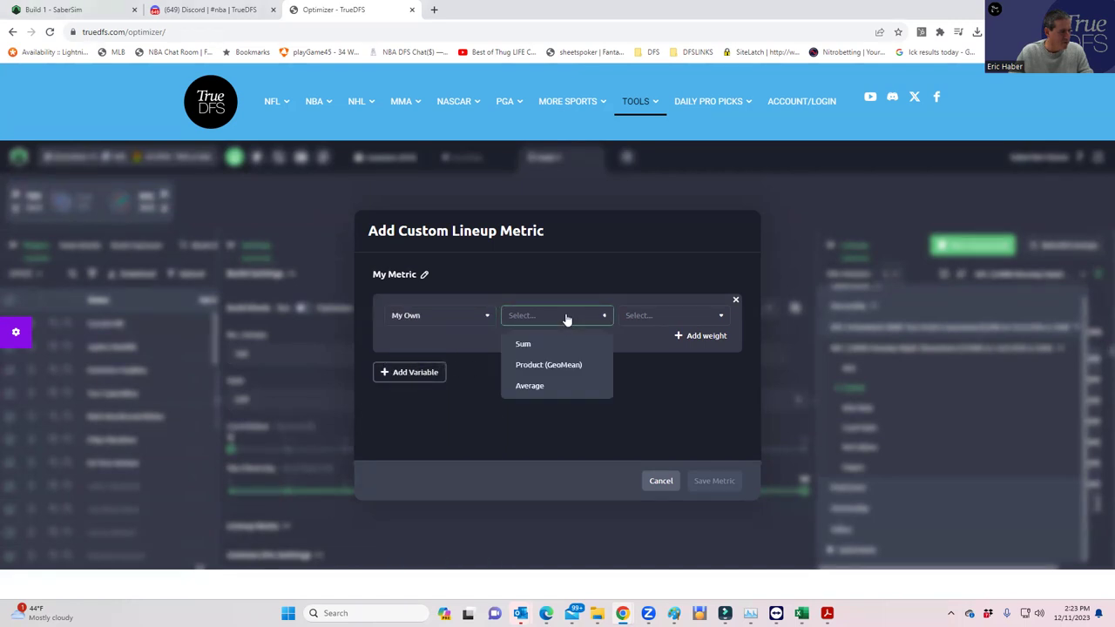
{"action": "left_click", "coordinate": [542, 364]}
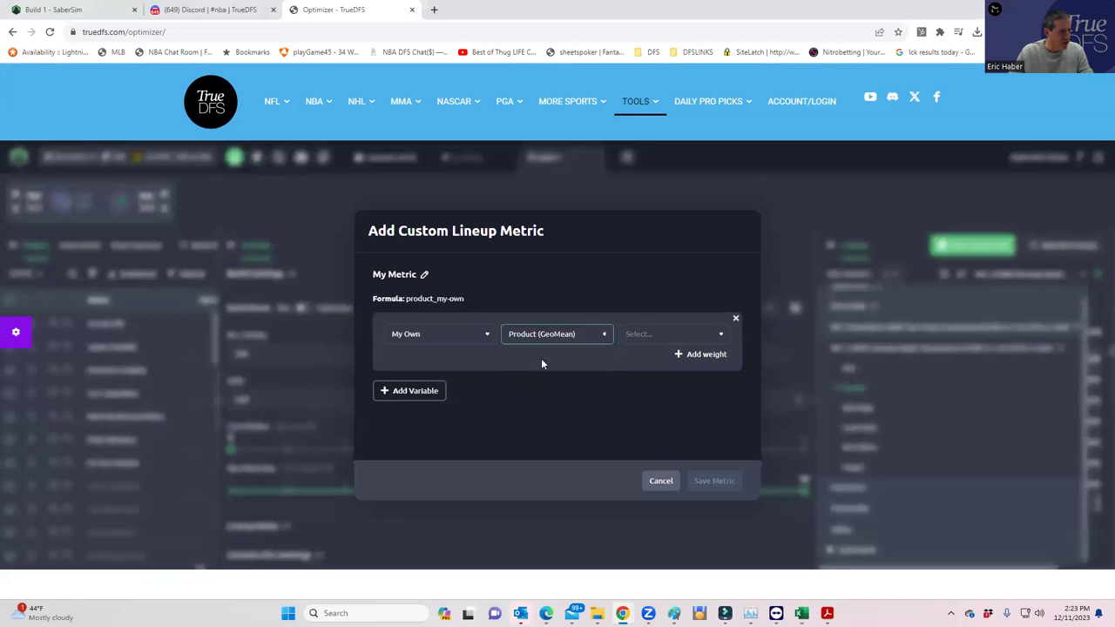
Set the metric's scaling to raw Value and save it as My Metric
{"action": "left_click", "coordinate": [640, 336]}
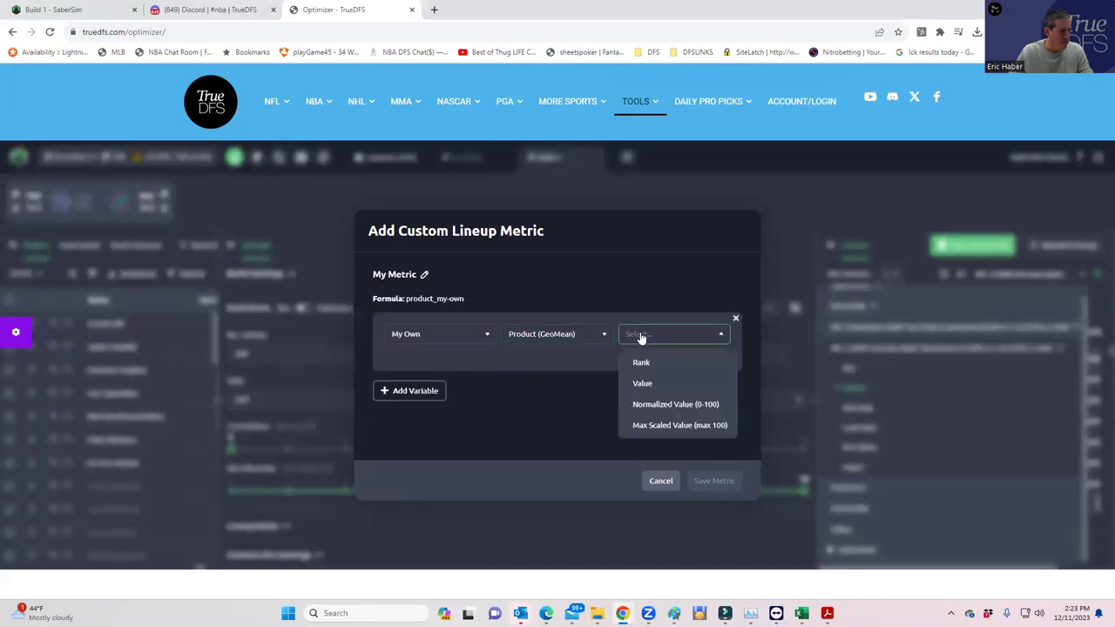
{"action": "left_click", "coordinate": [640, 336]}
{"action": "left_click", "coordinate": [640, 336]}
{"action": "left_click", "coordinate": [637, 339]}
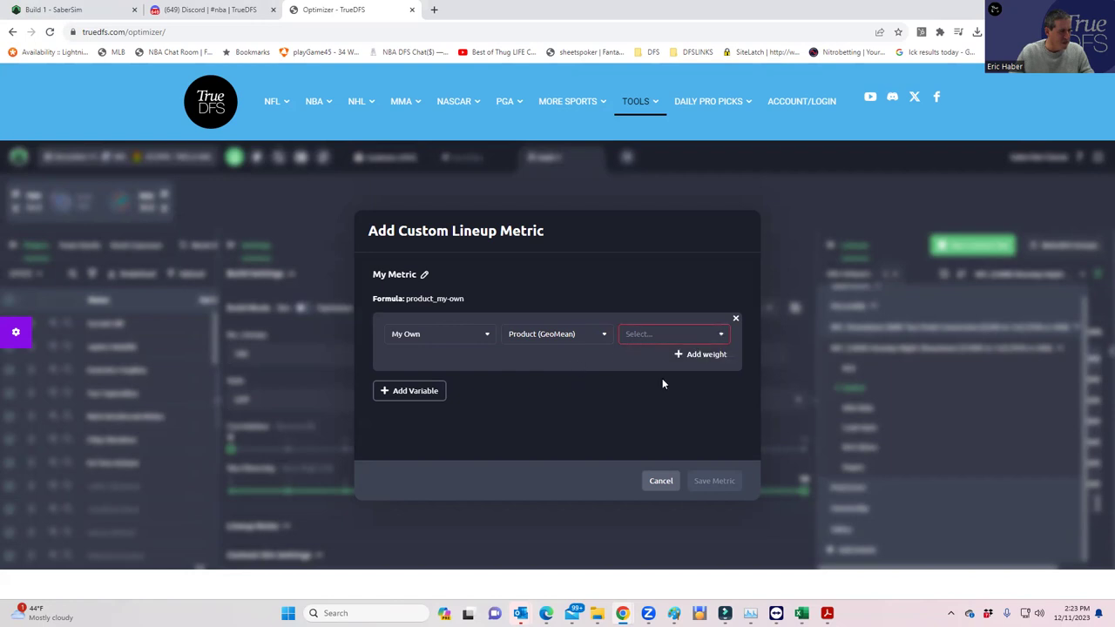
{"action": "left_click", "coordinate": [645, 336]}
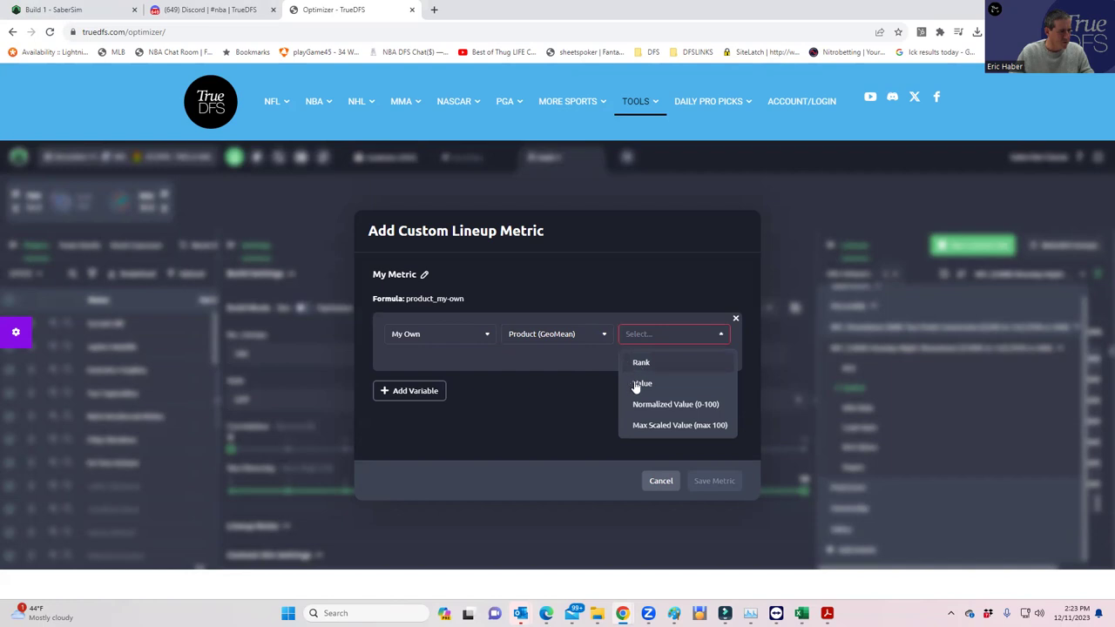
{"action": "left_click", "coordinate": [636, 383]}
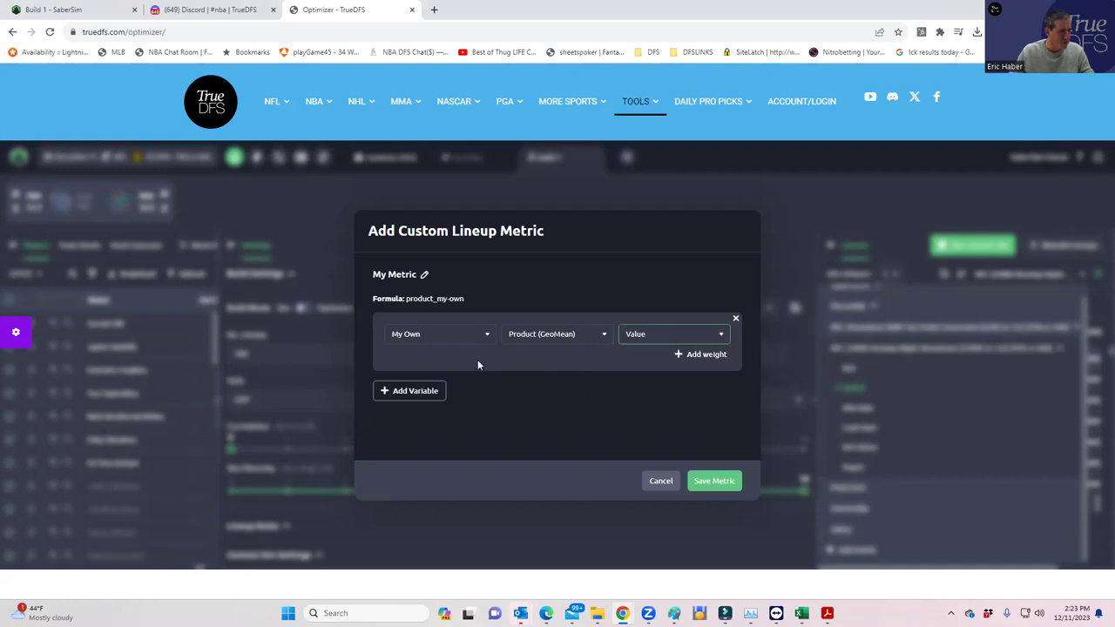
{"action": "left_click", "coordinate": [707, 482]}
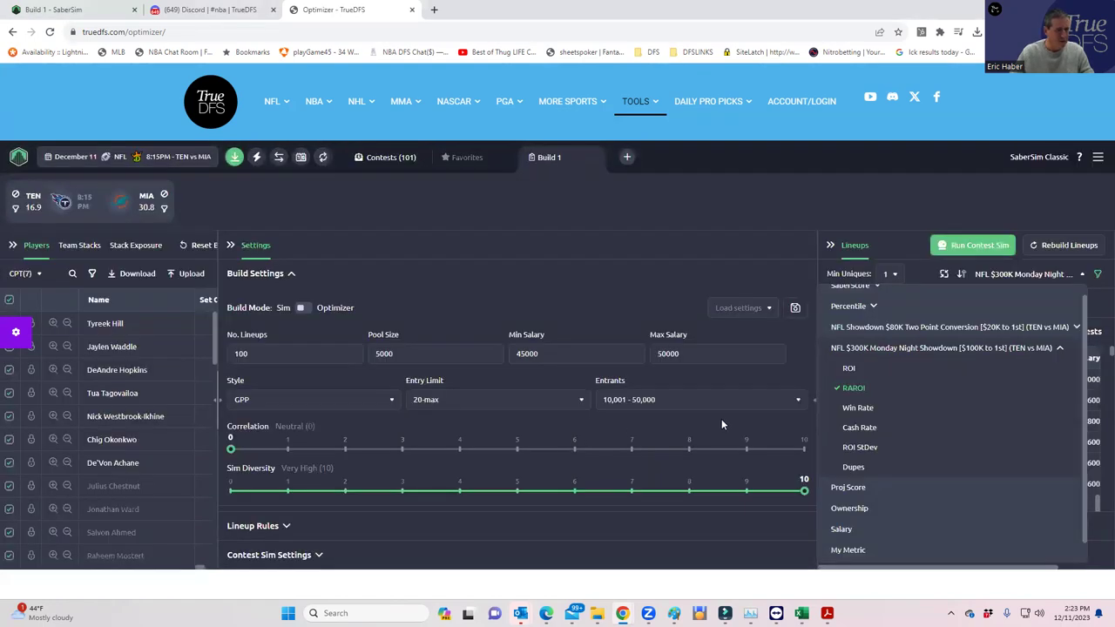
Add a lineup pool filter keeping only lineups with My Metric less than 19
{"action": "left_click", "coordinate": [644, 268]}
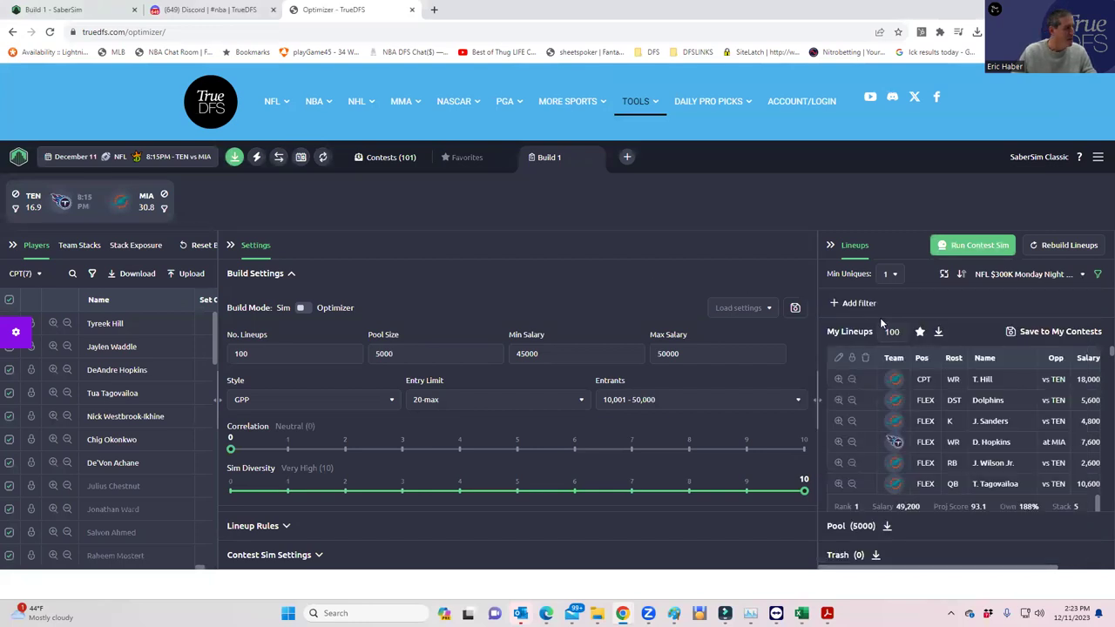
{"action": "left_click", "coordinate": [833, 304]}
{"action": "left_click", "coordinate": [463, 343]}
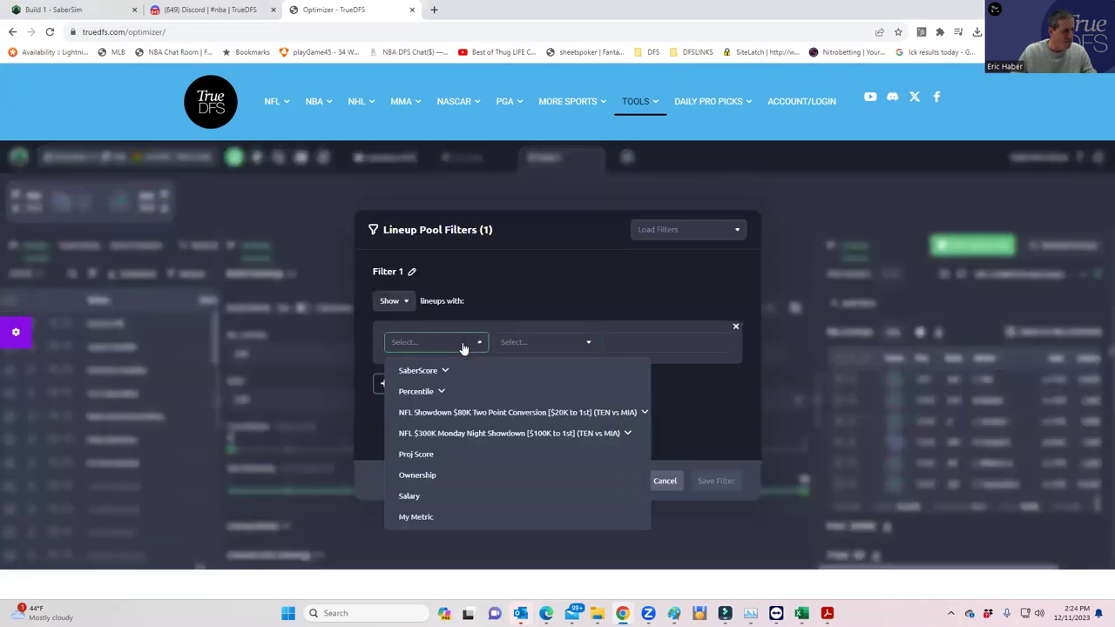
{"action": "left_click", "coordinate": [415, 517]}
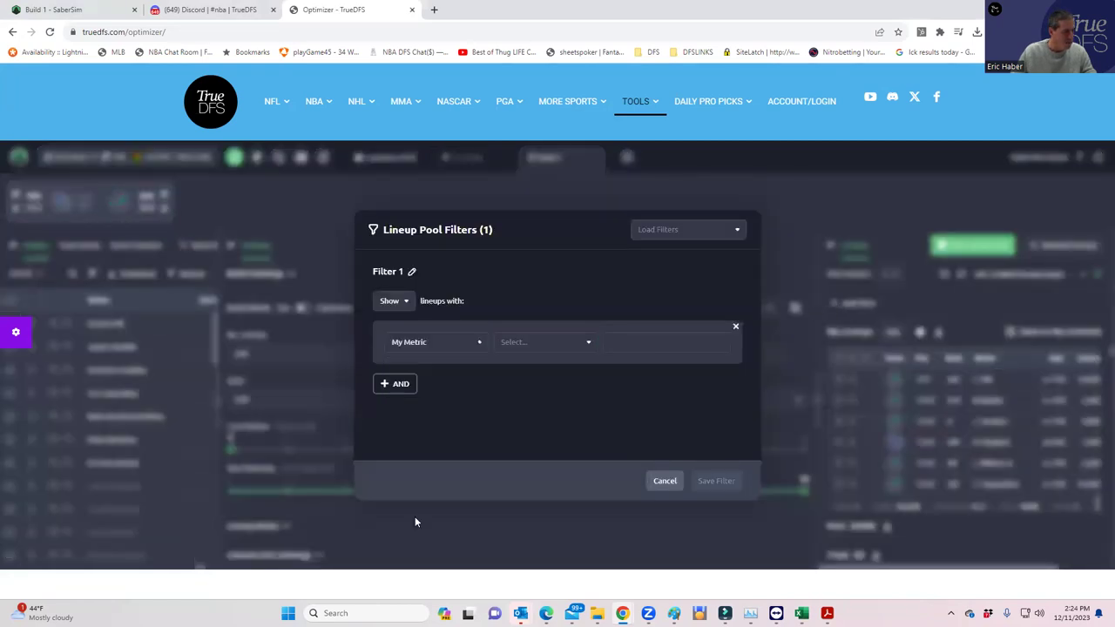
{"action": "left_click", "coordinate": [539, 352]}
{"action": "left_click", "coordinate": [525, 392]}
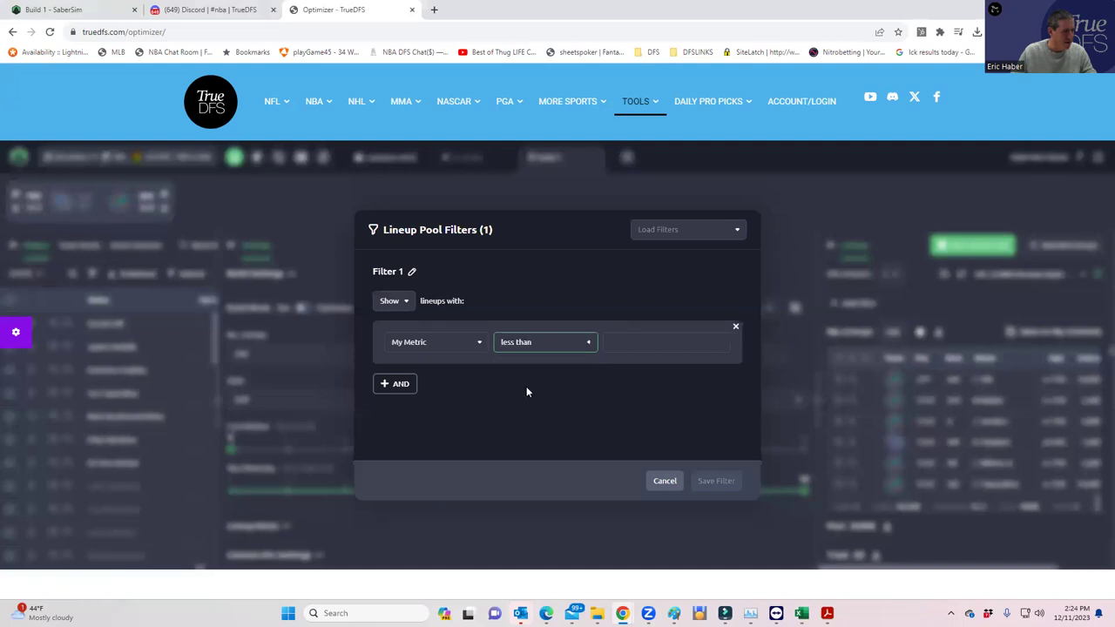
{"action": "left_click", "coordinate": [629, 340]}
{"action": "type", "text": "19"}
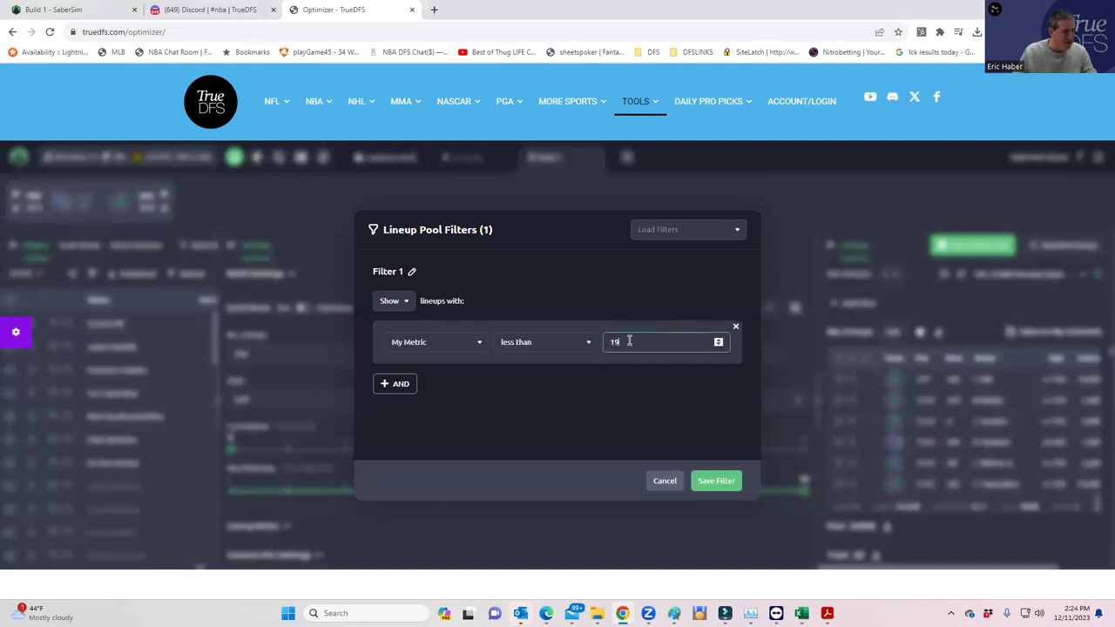
{"action": "left_click", "coordinate": [710, 480]}
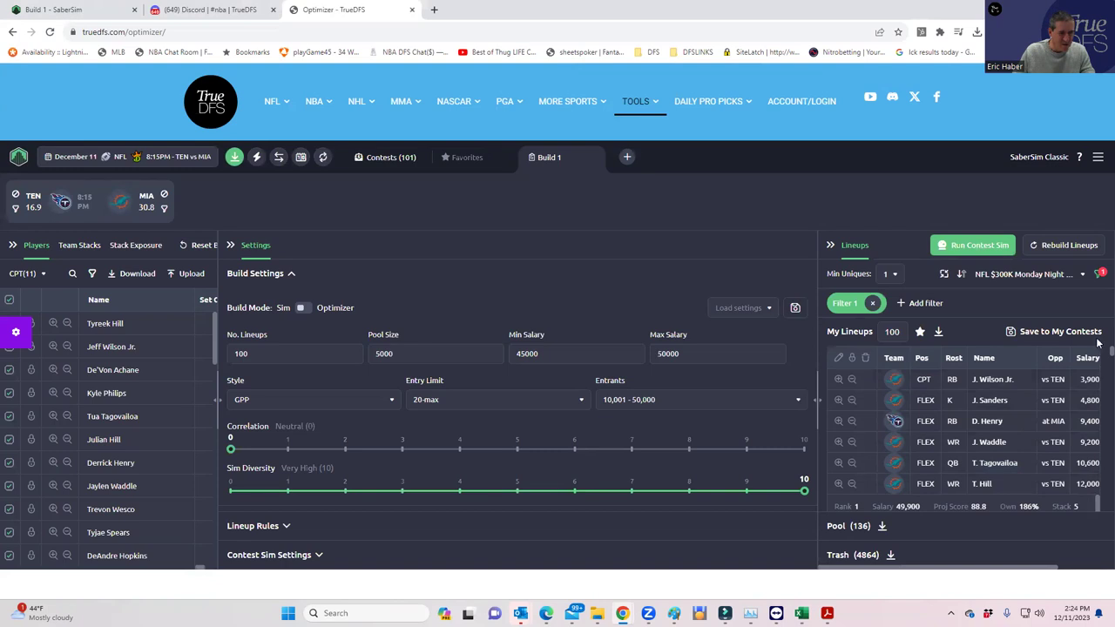
Collapse the Settings panel so the Players table expands, then review the 136 filtered lineups
{"action": "scroll", "coordinate": [1098, 353], "scroll_direction": "down", "scroll_amount": 5}
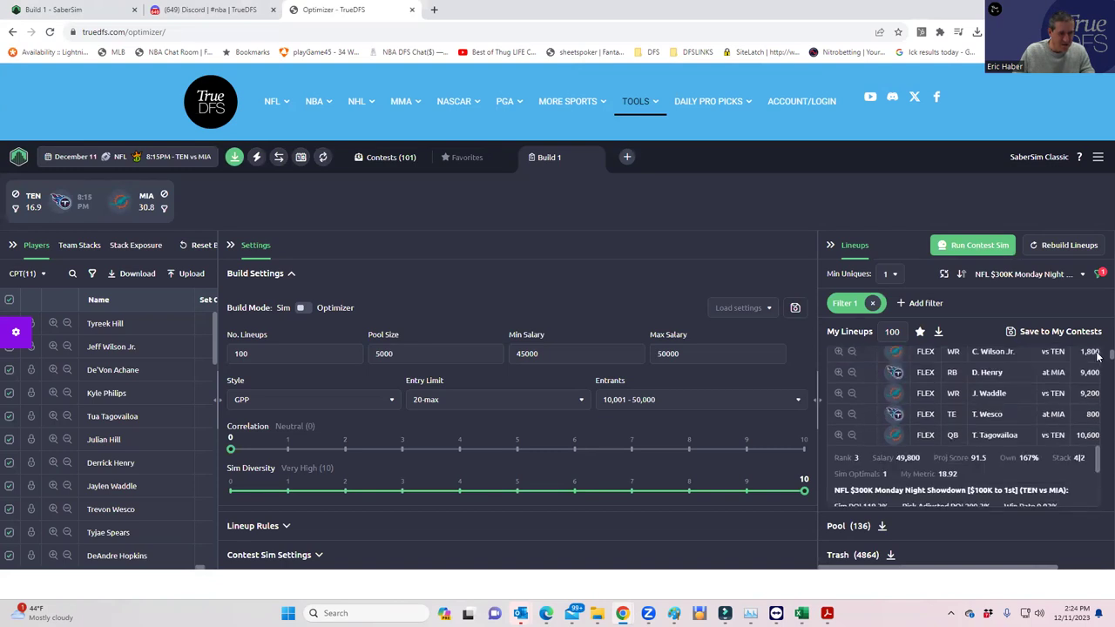
{"action": "scroll", "coordinate": [1098, 354], "scroll_direction": "up", "scroll_amount": 2}
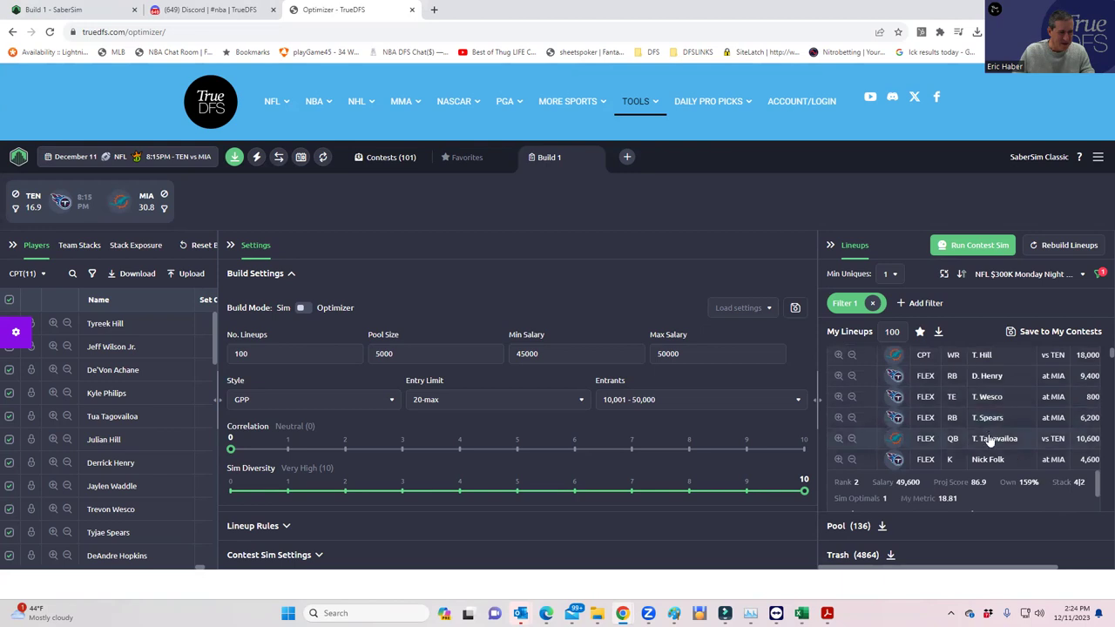
{"action": "double_click", "coordinate": [218, 354]}
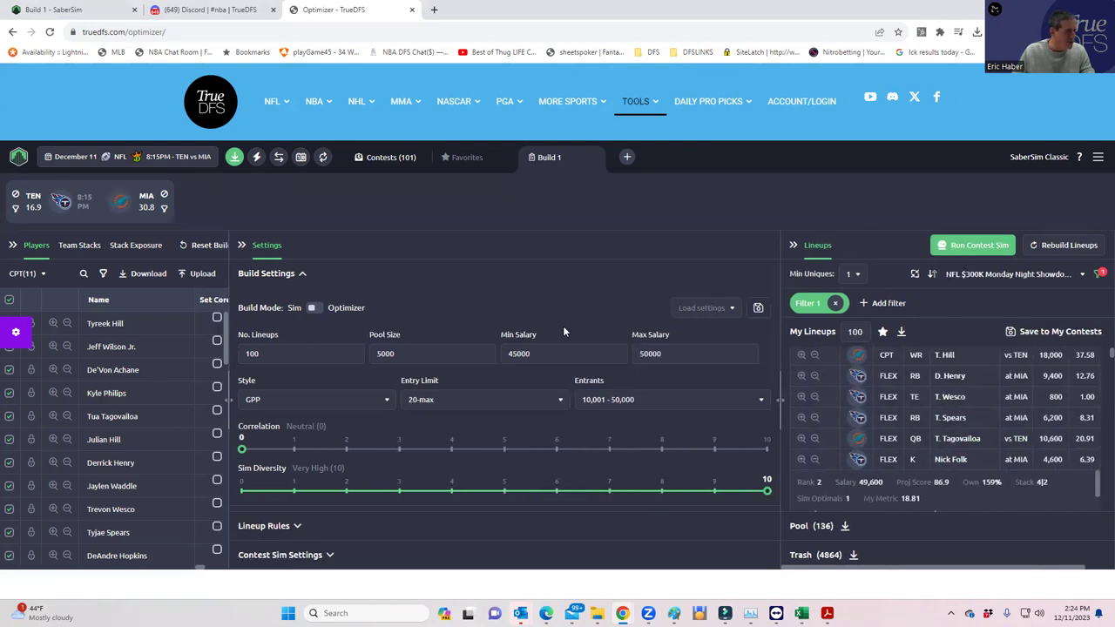
{"action": "left_click", "coordinate": [242, 246]}
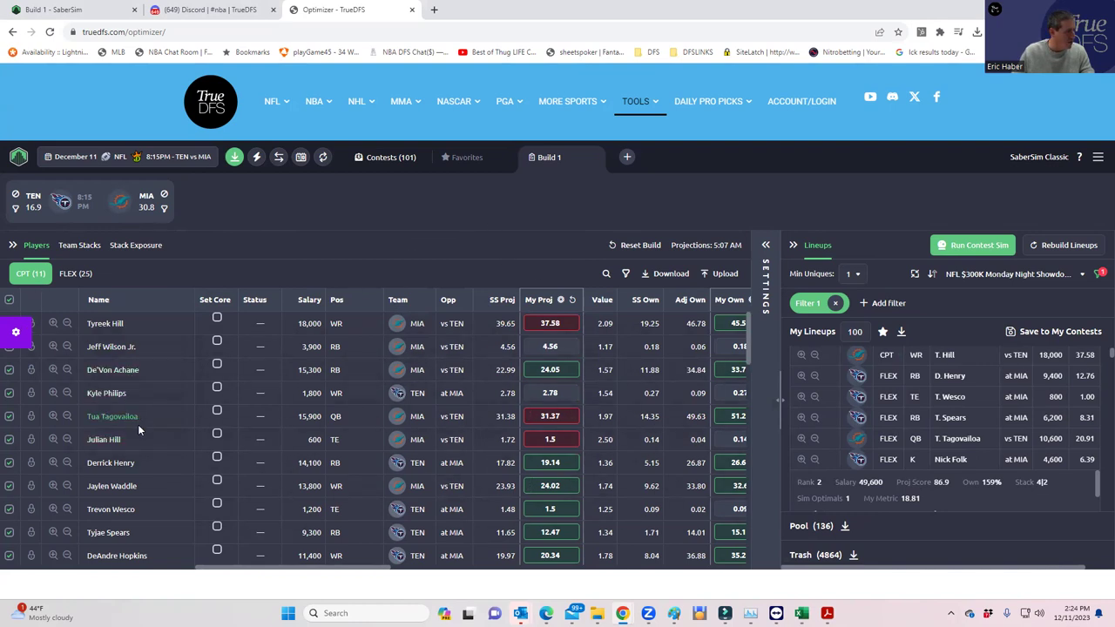
{"action": "scroll", "coordinate": [394, 484], "scroll_direction": "down", "scroll_amount": 4}
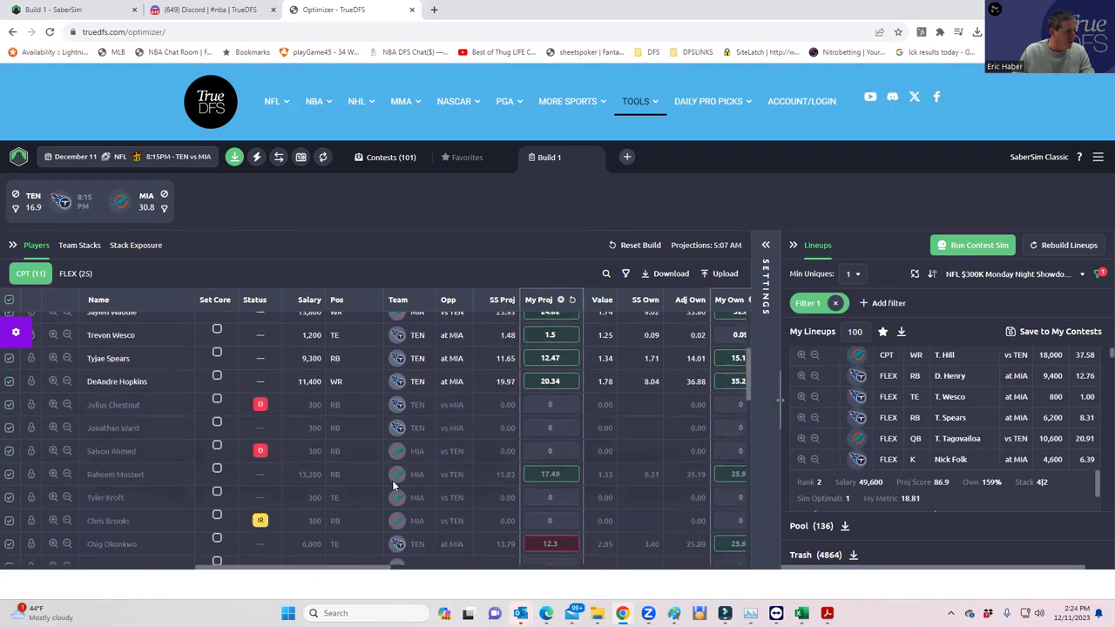
{"action": "scroll", "coordinate": [393, 484], "scroll_direction": "up", "scroll_amount": 4}
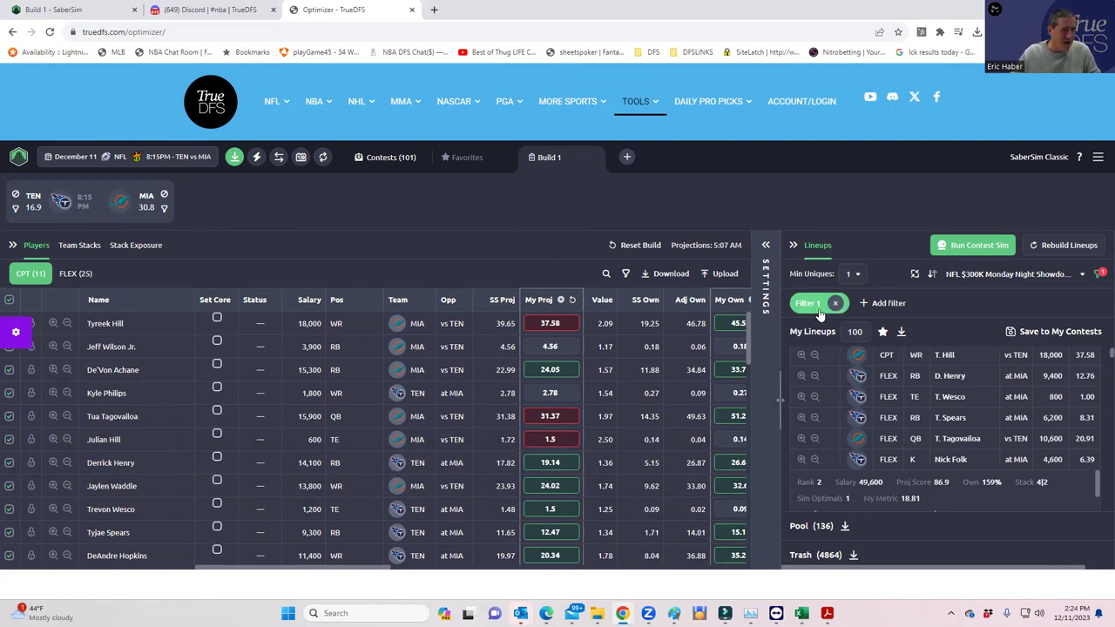
Replace Filter 1 with a new filter keeping lineups with My Metric less than 22
{"action": "left_click", "coordinate": [829, 304]}
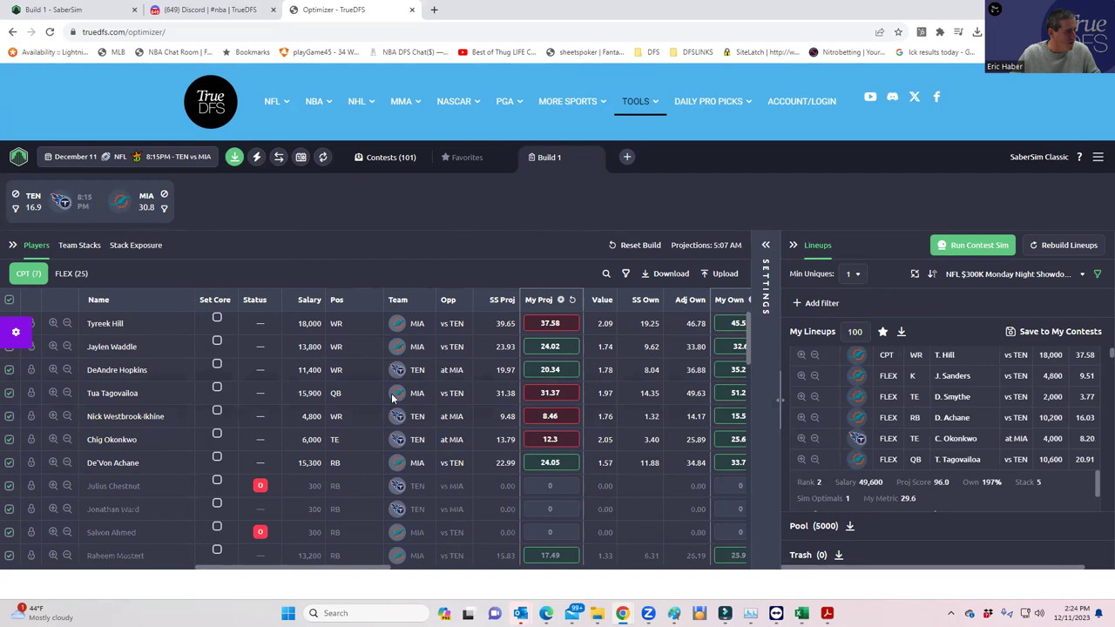
{"action": "left_click", "coordinate": [796, 305]}
{"action": "left_click", "coordinate": [459, 349]}
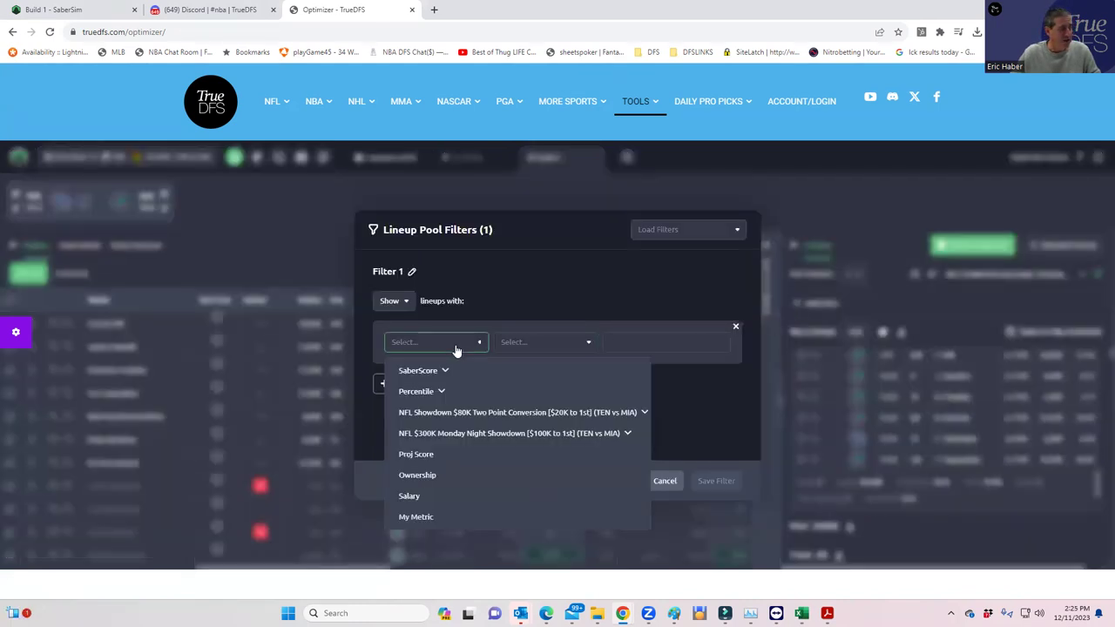
{"action": "left_click", "coordinate": [416, 516]}
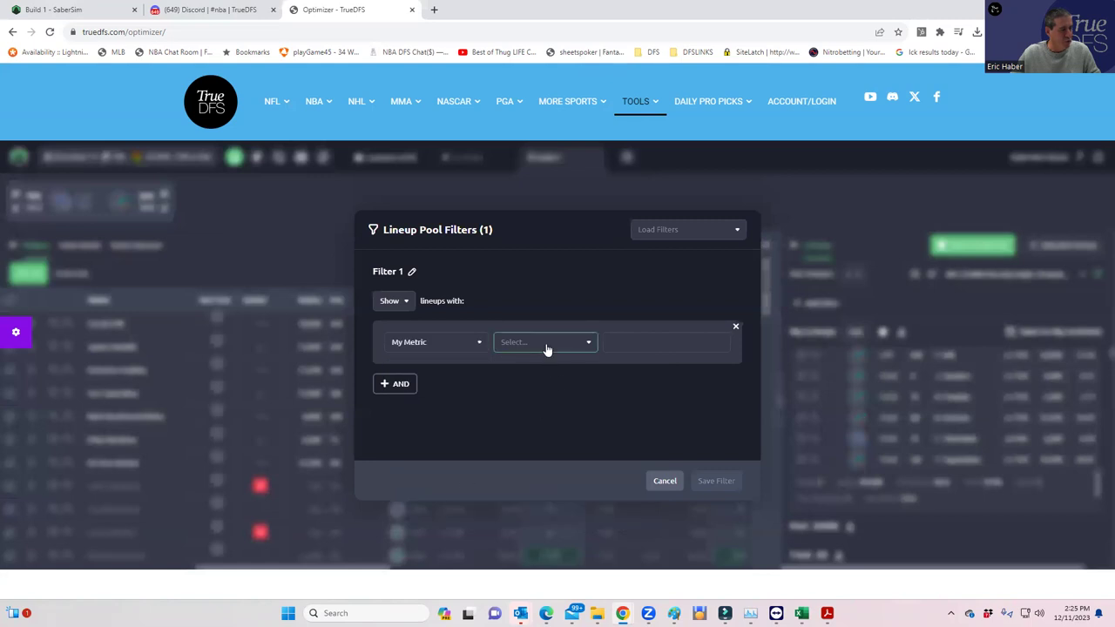
{"action": "left_click", "coordinate": [547, 345]}
{"action": "left_click", "coordinate": [527, 393]}
{"action": "left_click", "coordinate": [624, 342]}
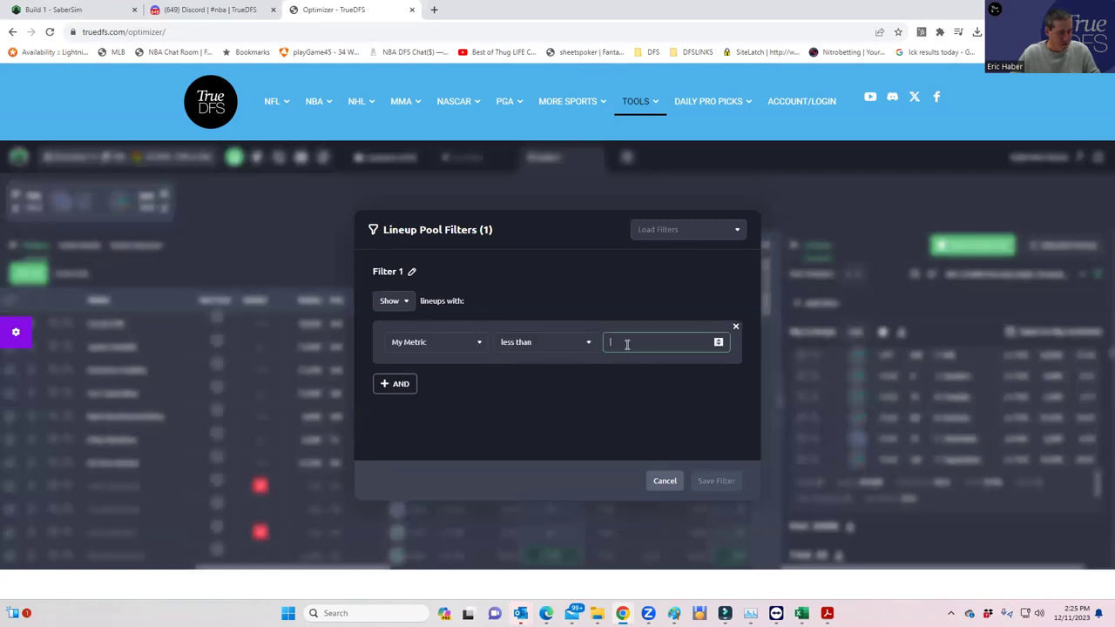
{"action": "type", "text": "22"}
{"action": "left_click", "coordinate": [697, 485]}
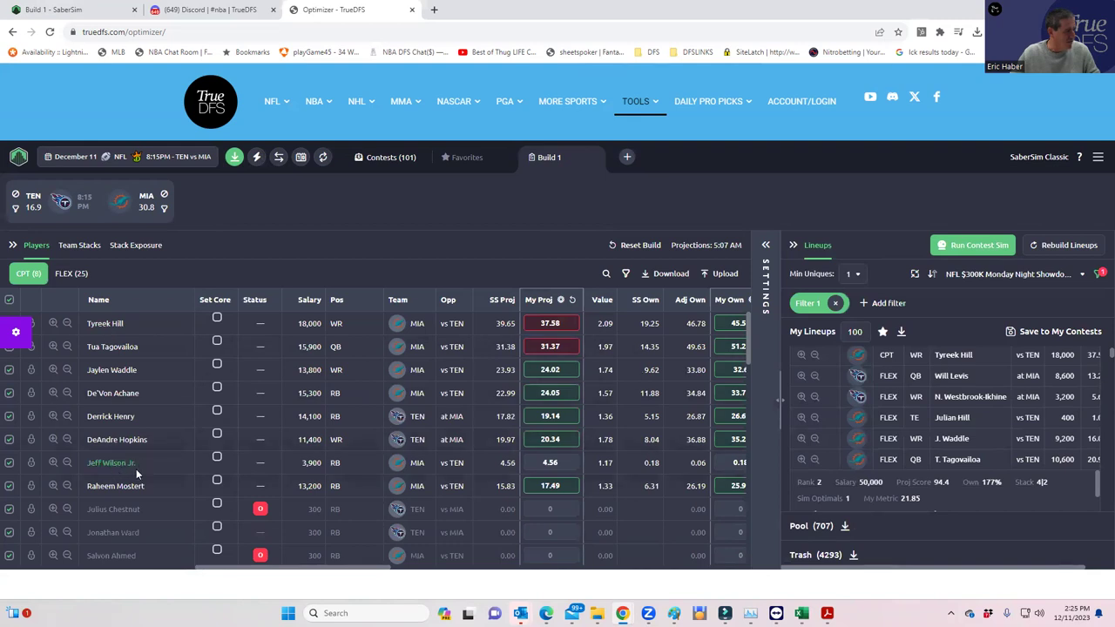
Show the FLEX (25) player list and edit Trevon Wesco's My Proj value
{"action": "left_click", "coordinate": [68, 275]}
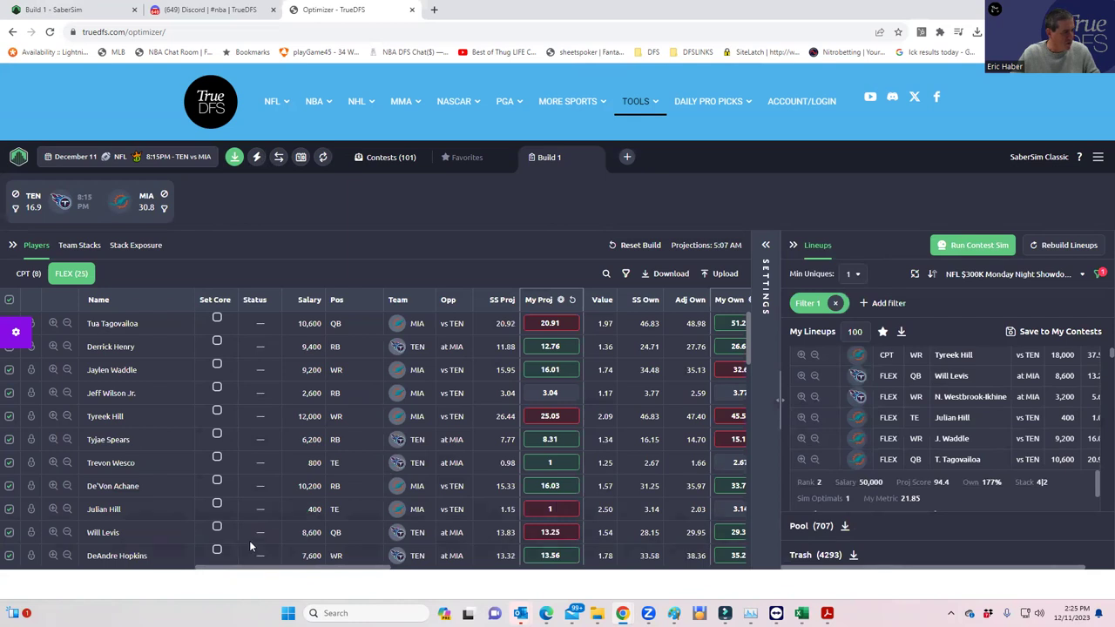
{"action": "left_click", "coordinate": [547, 463]}
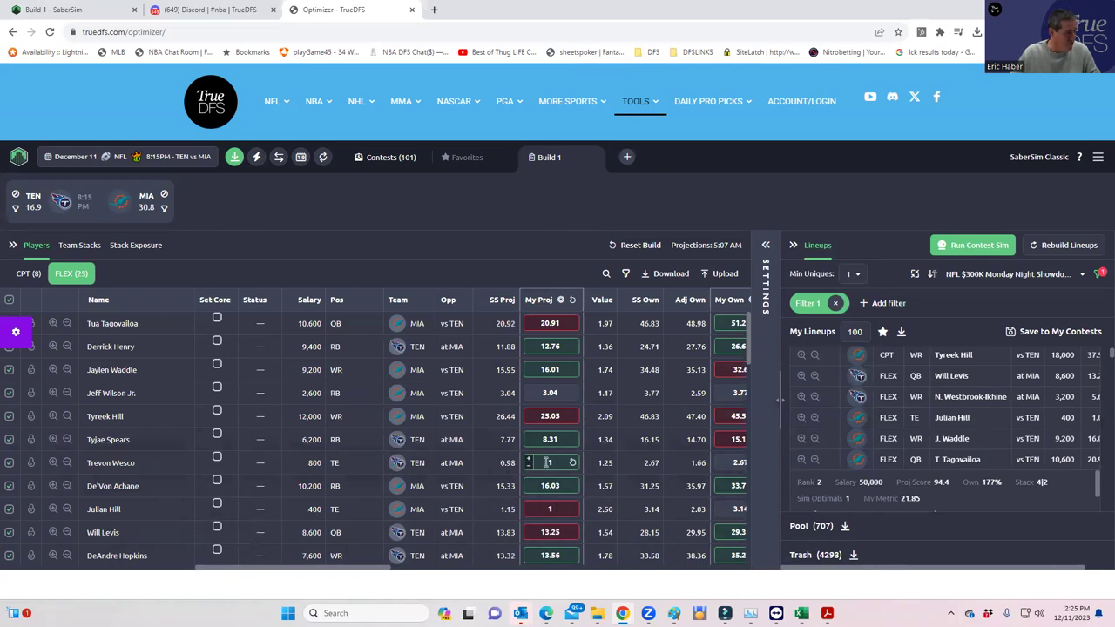
{"action": "left_click", "coordinate": [549, 509]}
{"action": "scroll", "coordinate": [566, 509], "scroll_direction": "down", "scroll_amount": 2}
{"action": "scroll", "coordinate": [566, 509], "scroll_direction": "down", "scroll_amount": 3}
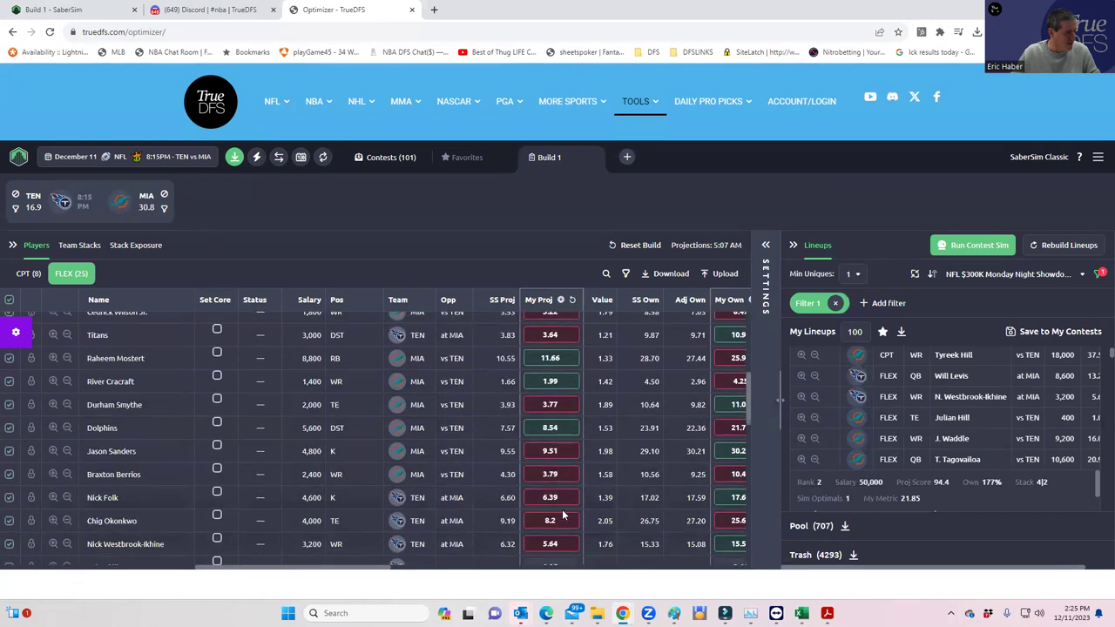
{"action": "scroll", "coordinate": [564, 507], "scroll_direction": "up", "scroll_amount": 4}
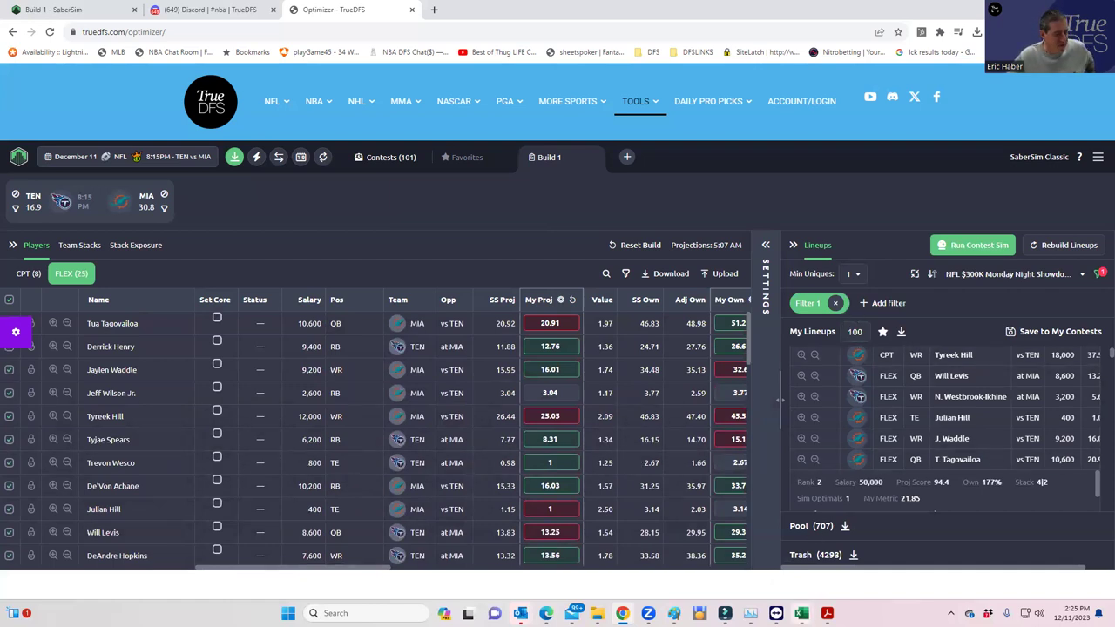
{"action": "mouse_move", "coordinate": [801, 613]}
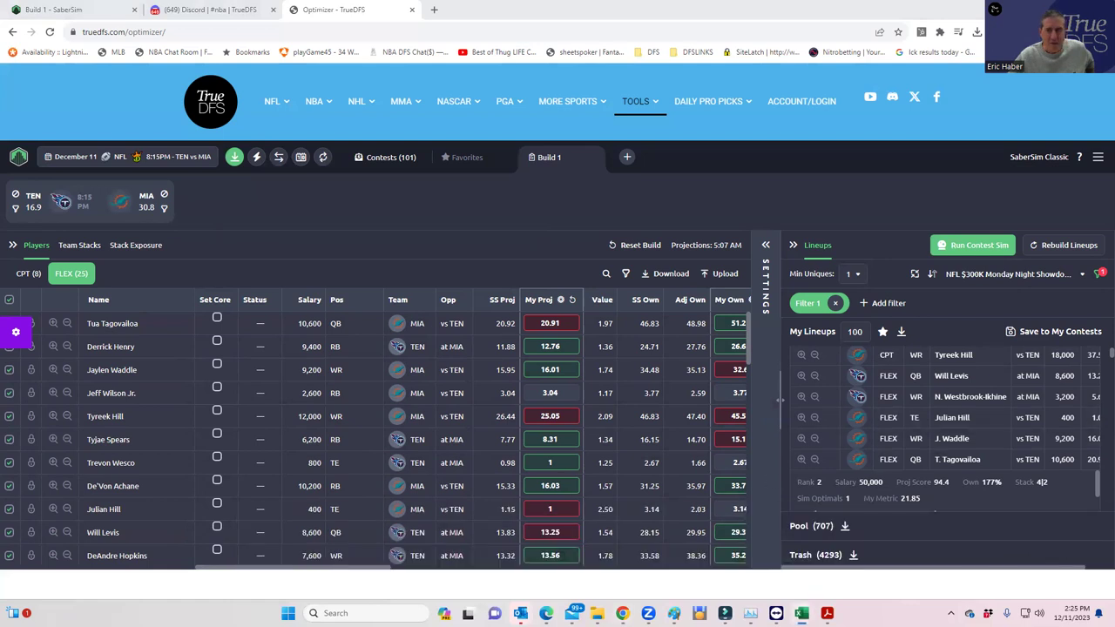
In Excel, try 10, 5 and then 3 as the Number of Dupes in E2
{"action": "key", "text": "alt+Tab"}
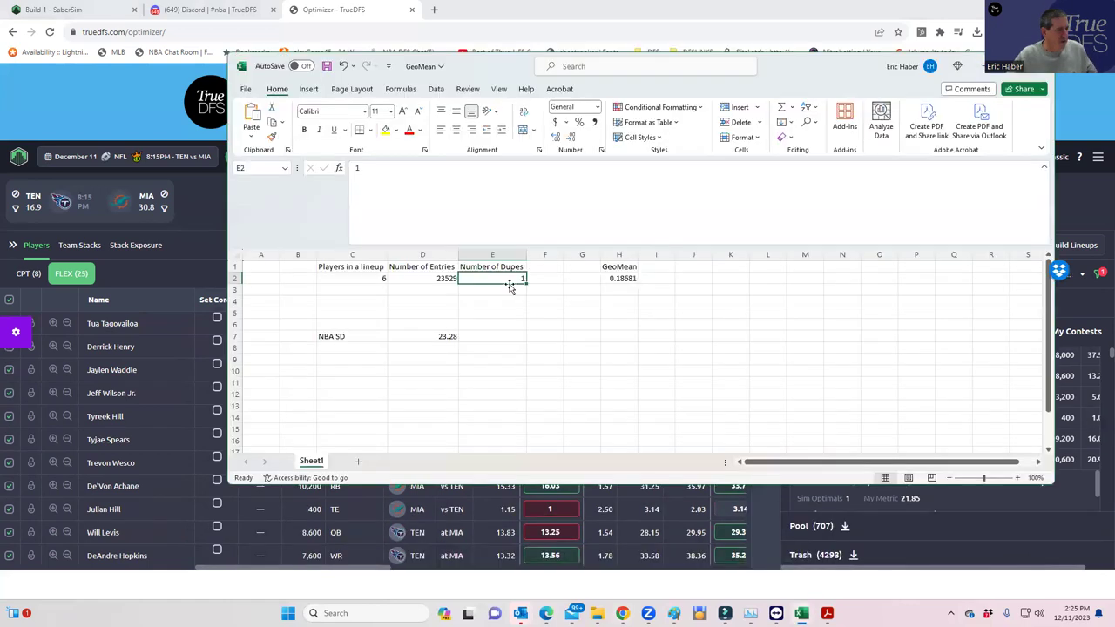
{"action": "type", "text": "0"}
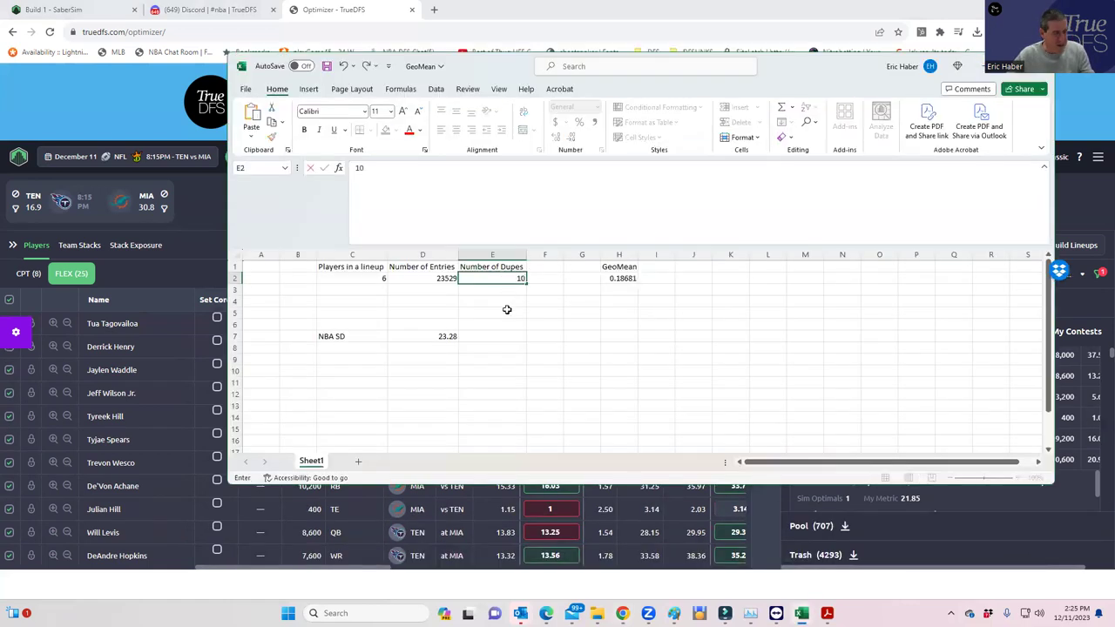
{"action": "left_click", "coordinate": [508, 312]}
{"action": "left_click", "coordinate": [509, 277]}
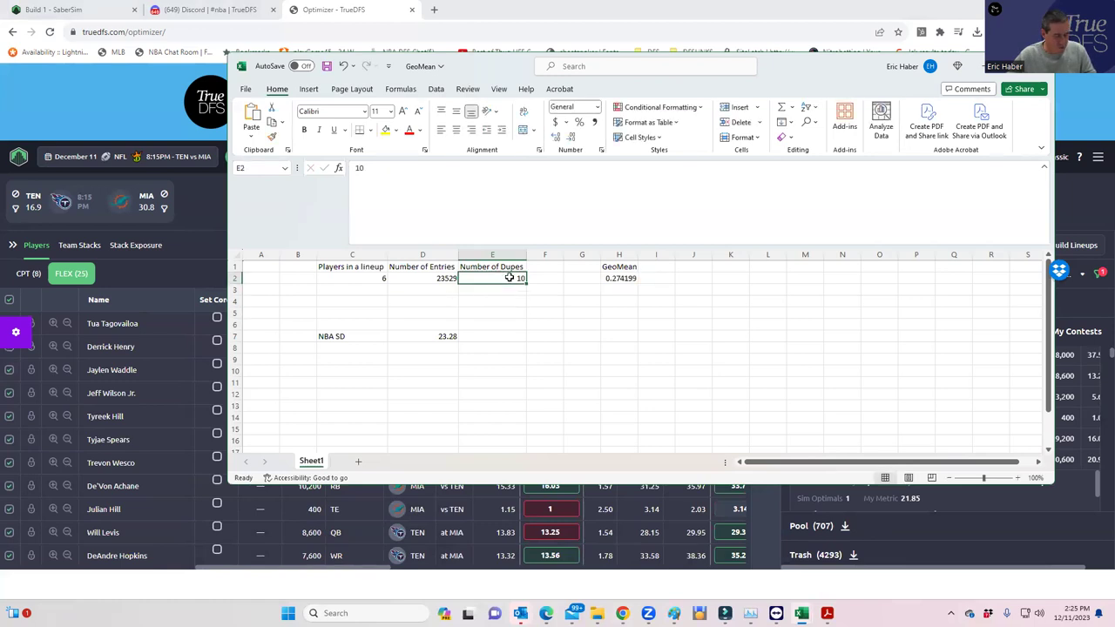
{"action": "type", "text": "5"}
{"action": "left_click", "coordinate": [534, 313]}
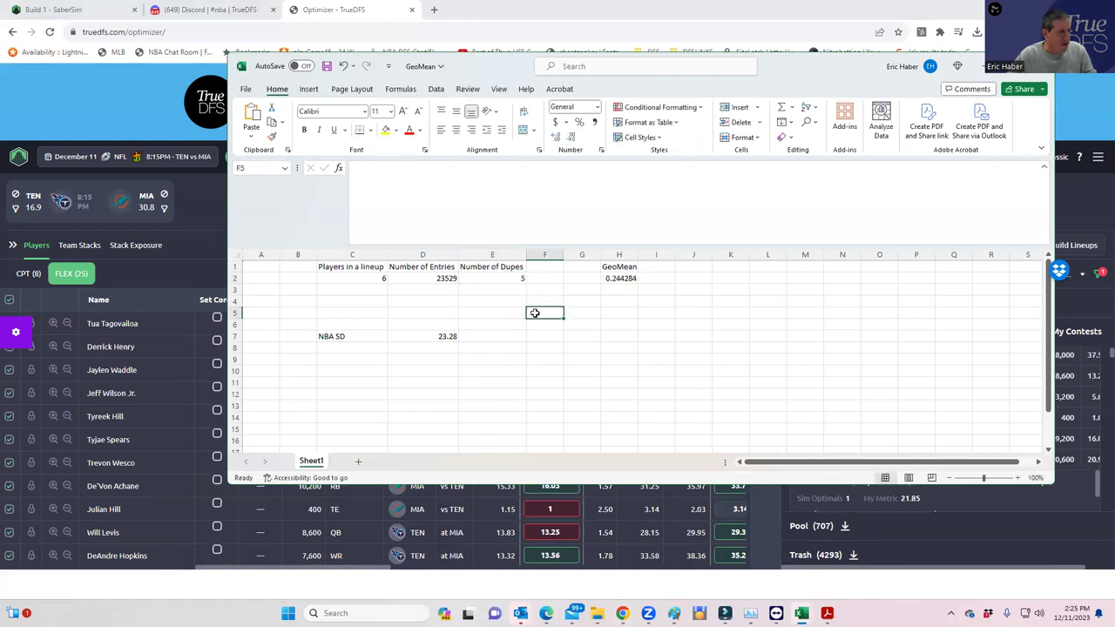
{"action": "left_click", "coordinate": [511, 276]}
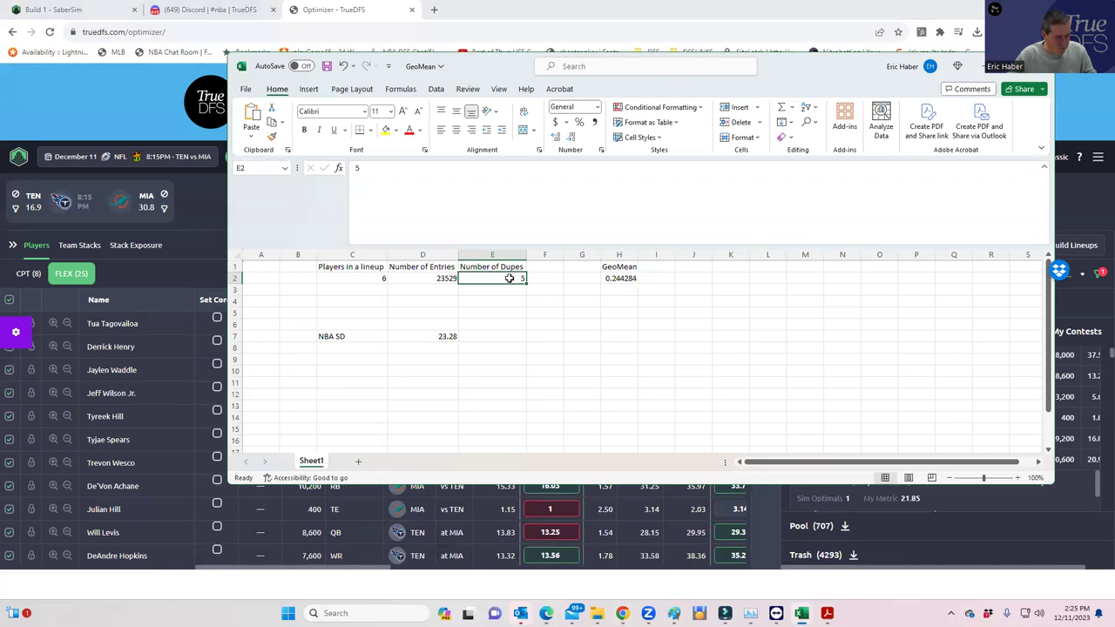
{"action": "type", "text": "3"}
{"action": "left_click", "coordinate": [523, 313]}
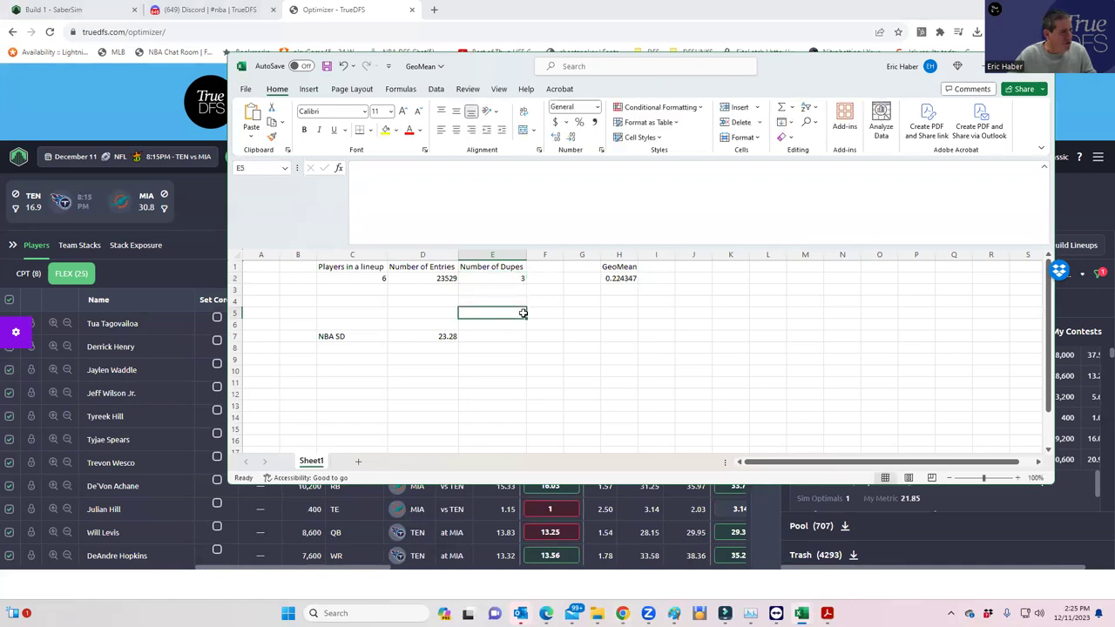
Try 2 dupes, then set E2 back to 3 and minimize Excel
{"action": "left_click", "coordinate": [579, 310]}
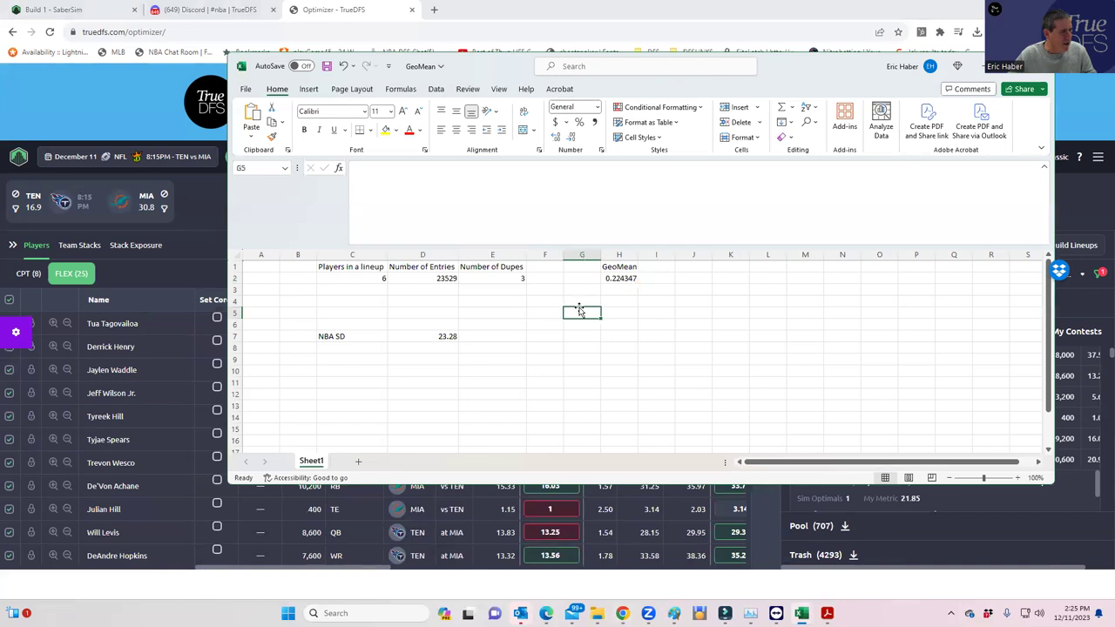
{"action": "left_click", "coordinate": [513, 277]}
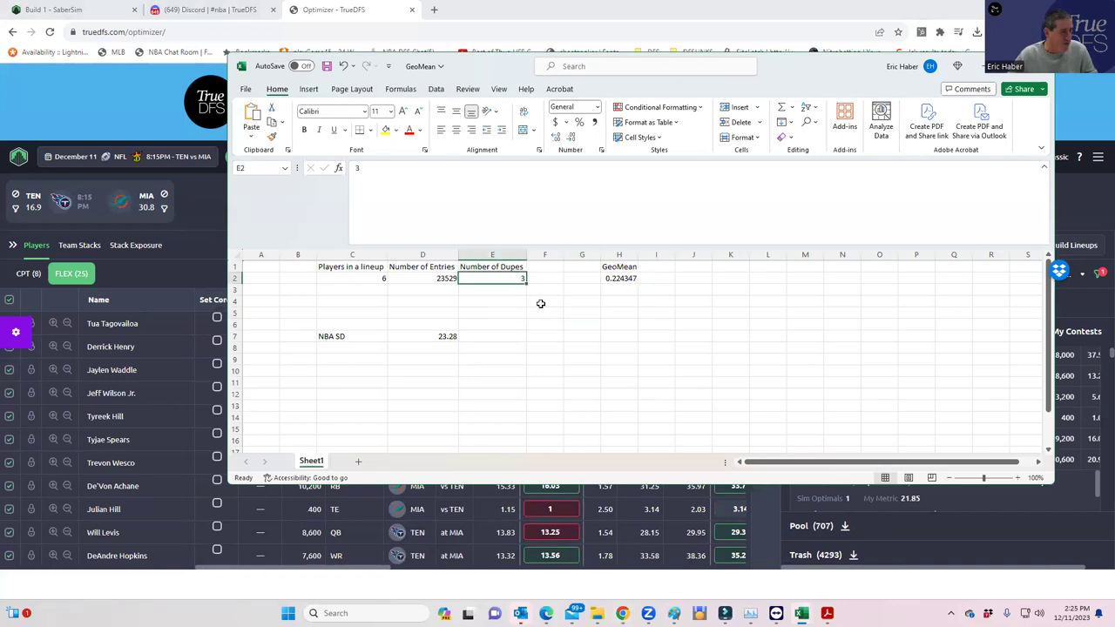
{"action": "type", "text": "2"}
{"action": "left_click", "coordinate": [540, 303]}
{"action": "left_click", "coordinate": [584, 290]}
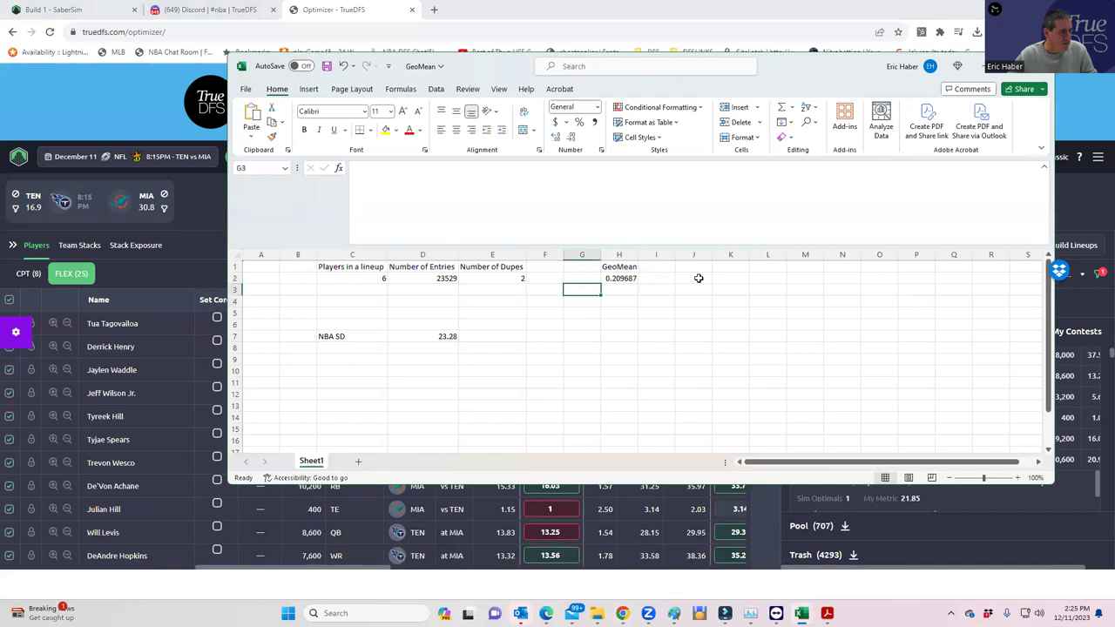
{"action": "left_click", "coordinate": [497, 277]}
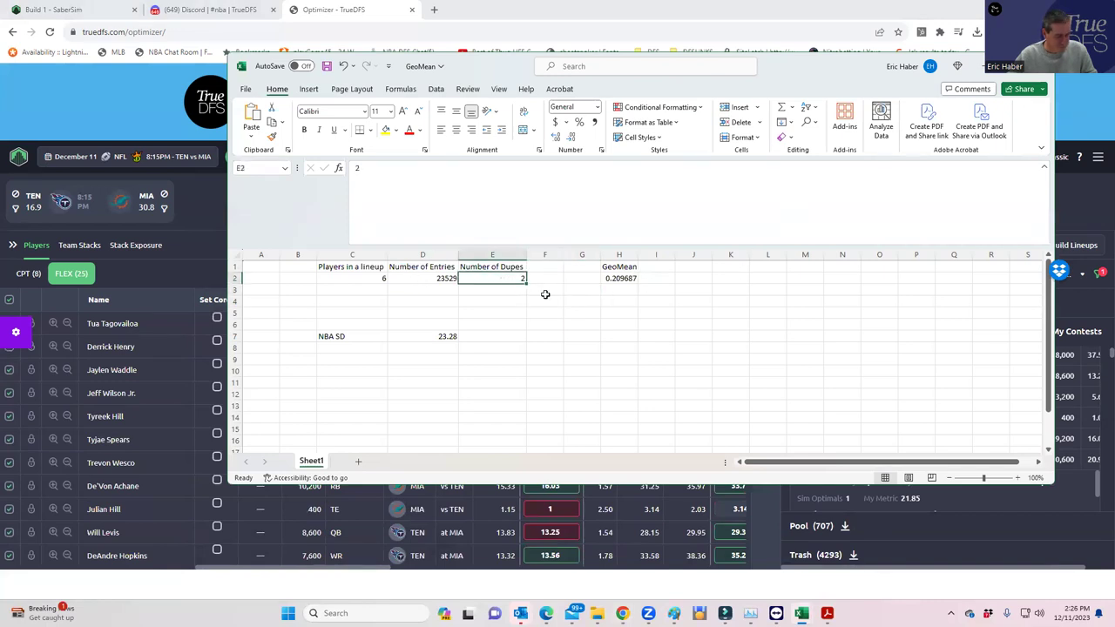
{"action": "type", "text": "3"}
{"action": "left_click", "coordinate": [568, 322]}
{"action": "left_click", "coordinate": [979, 66]}
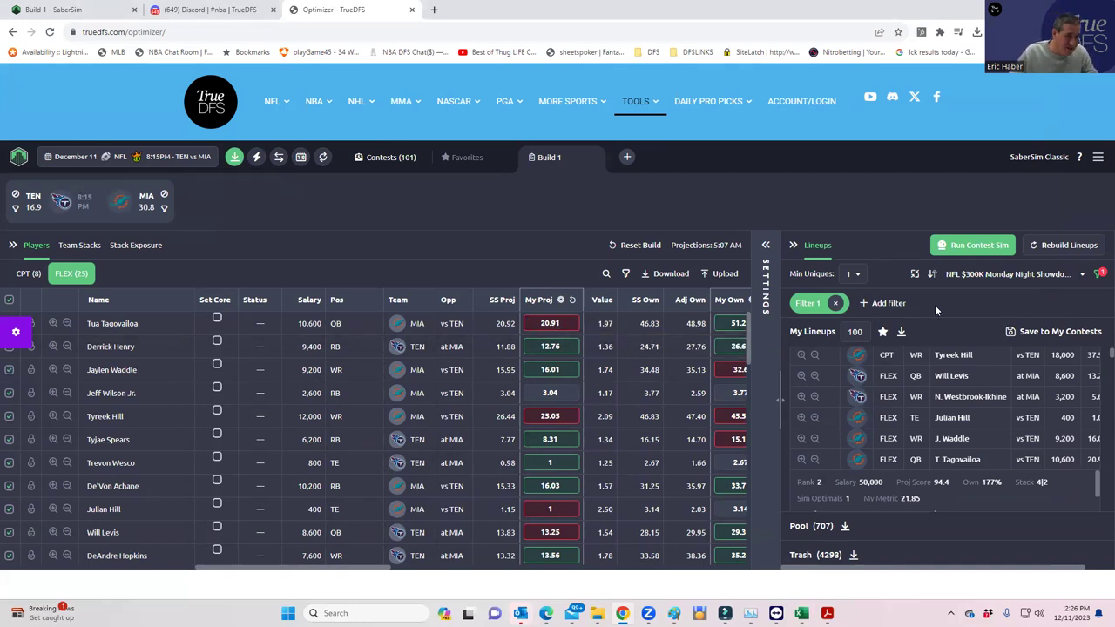
Save the 100 lineups to the $300K Monday Night contest and close the save window
{"action": "left_click", "coordinate": [1010, 335]}
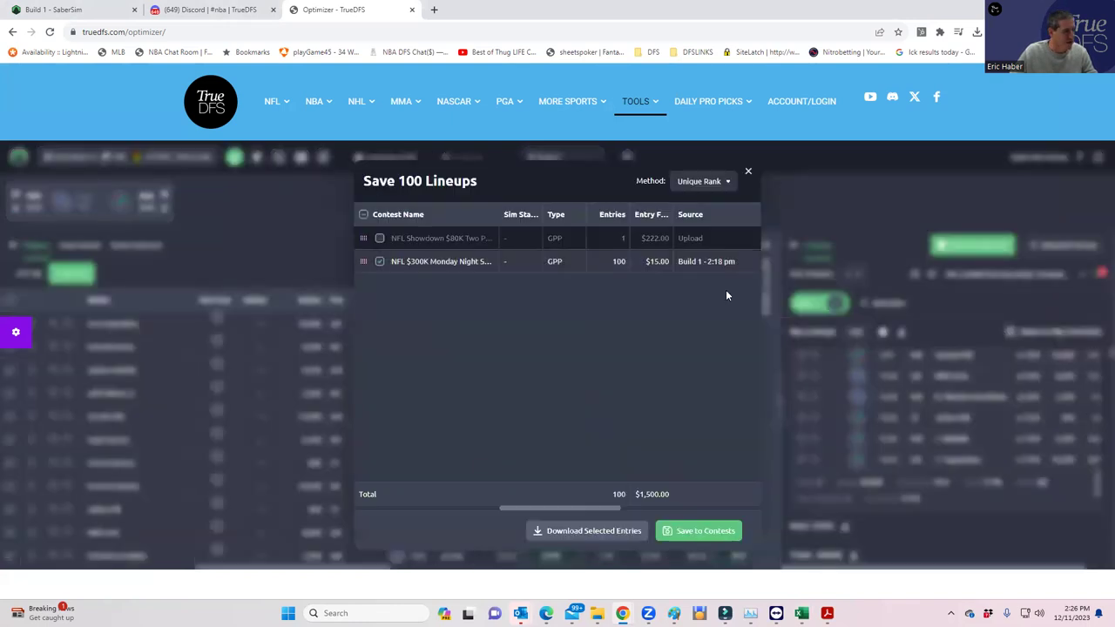
{"action": "left_click", "coordinate": [696, 533]}
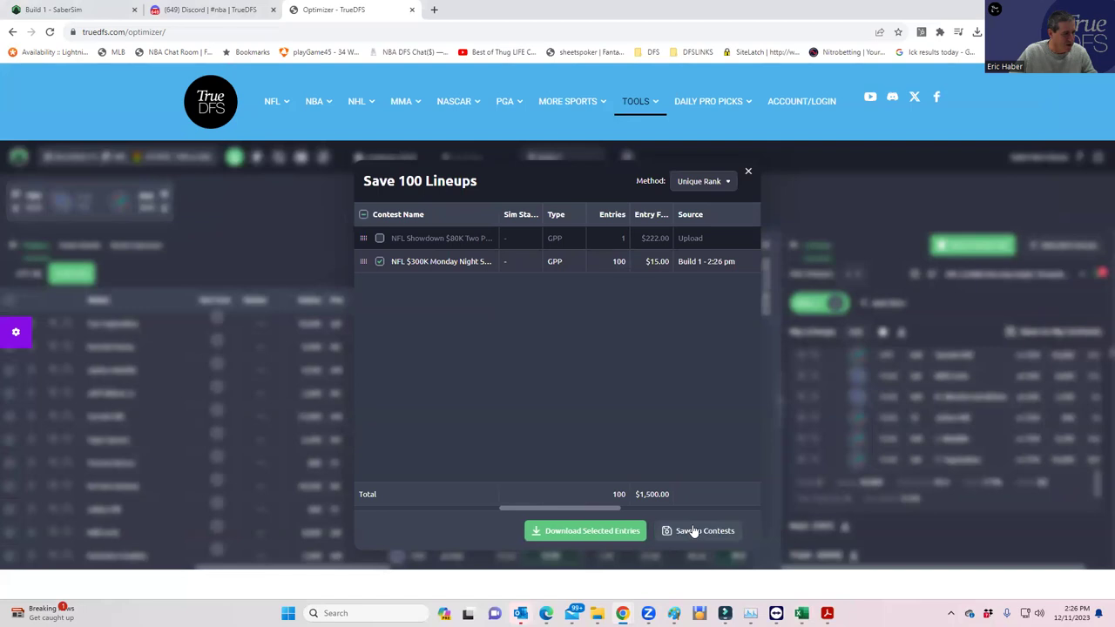
{"action": "left_click", "coordinate": [746, 171]}
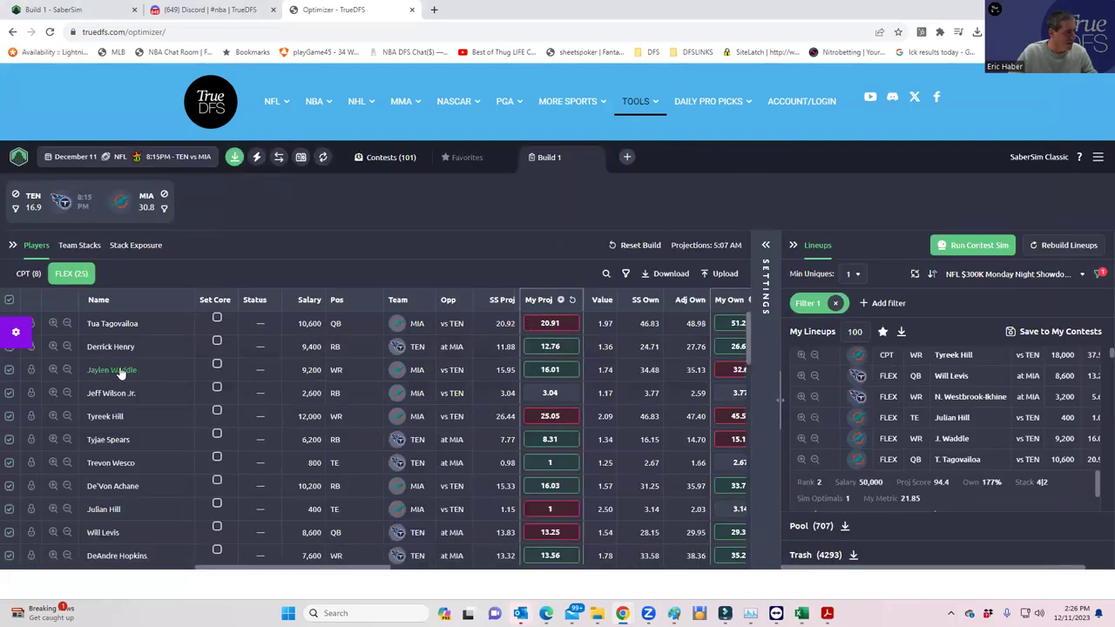
View the CPT player pool, then return to the FLEX list
{"action": "left_click", "coordinate": [24, 275]}
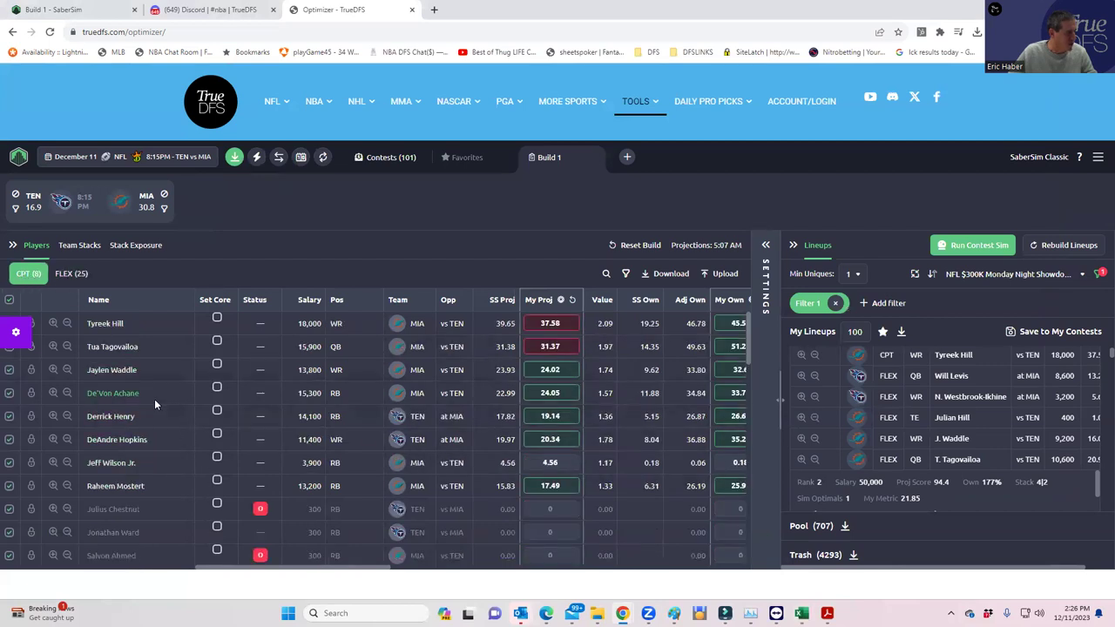
{"action": "left_click", "coordinate": [65, 276]}
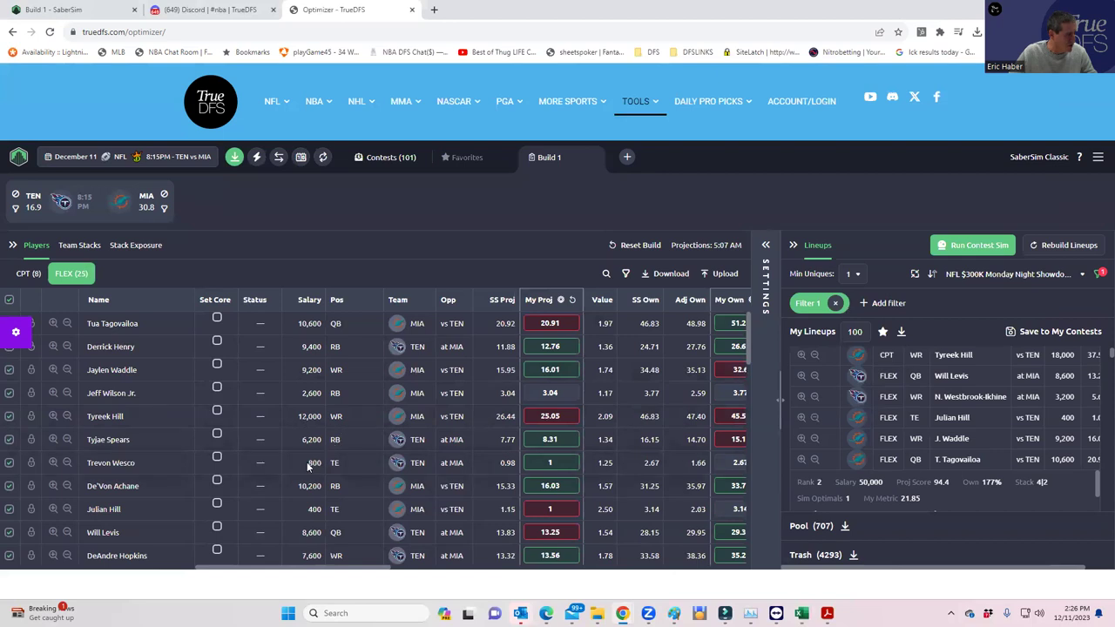
{"action": "scroll", "coordinate": [290, 488], "scroll_direction": "down", "scroll_amount": 2}
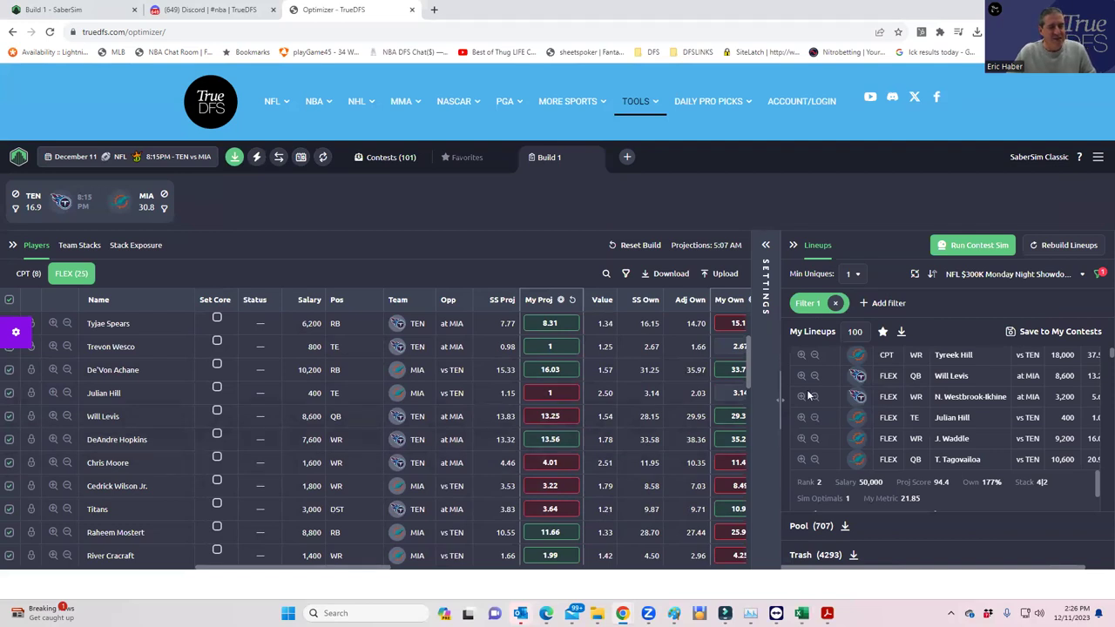
Rank lineups by RAROI for the $80K Two Point Conversion contest and remove Filter 1
{"action": "left_click", "coordinate": [1019, 273]}
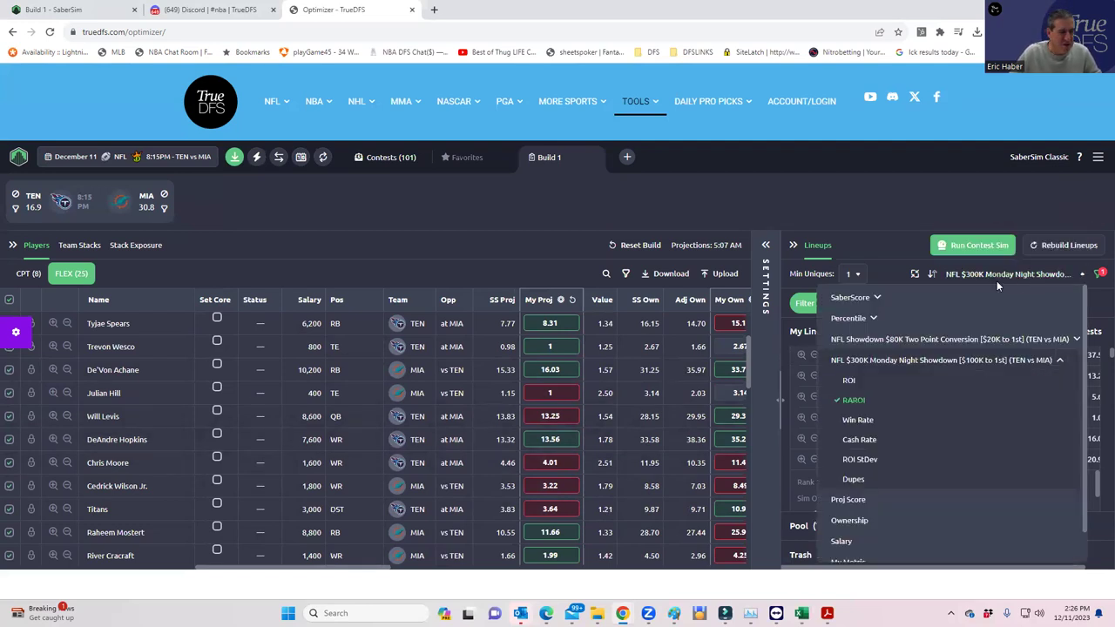
{"action": "left_click", "coordinate": [928, 341]}
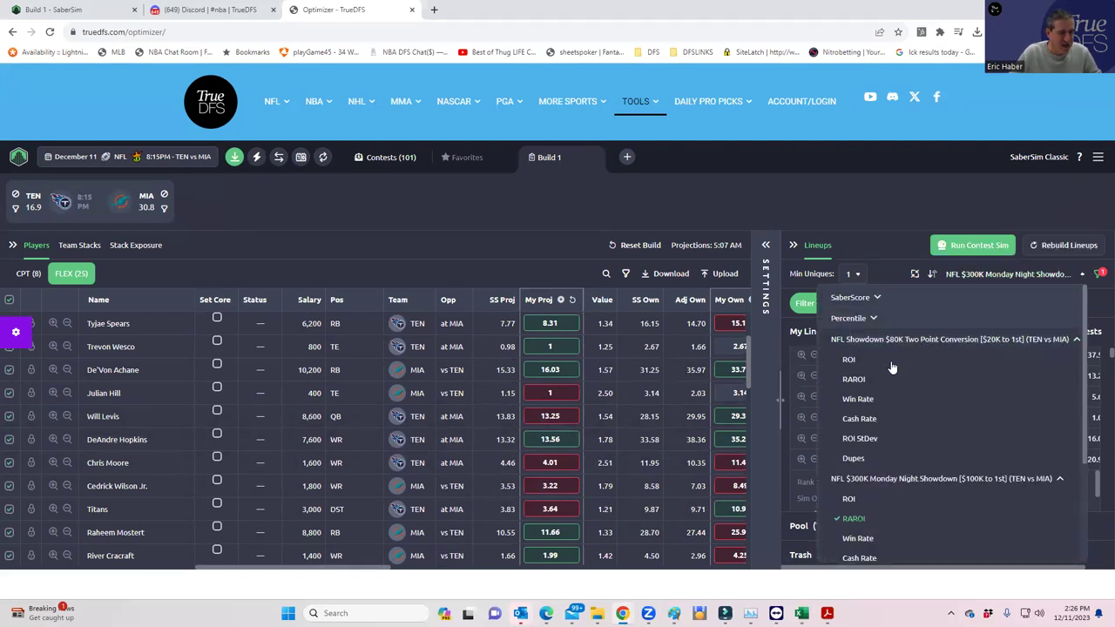
{"action": "left_click", "coordinate": [852, 381]}
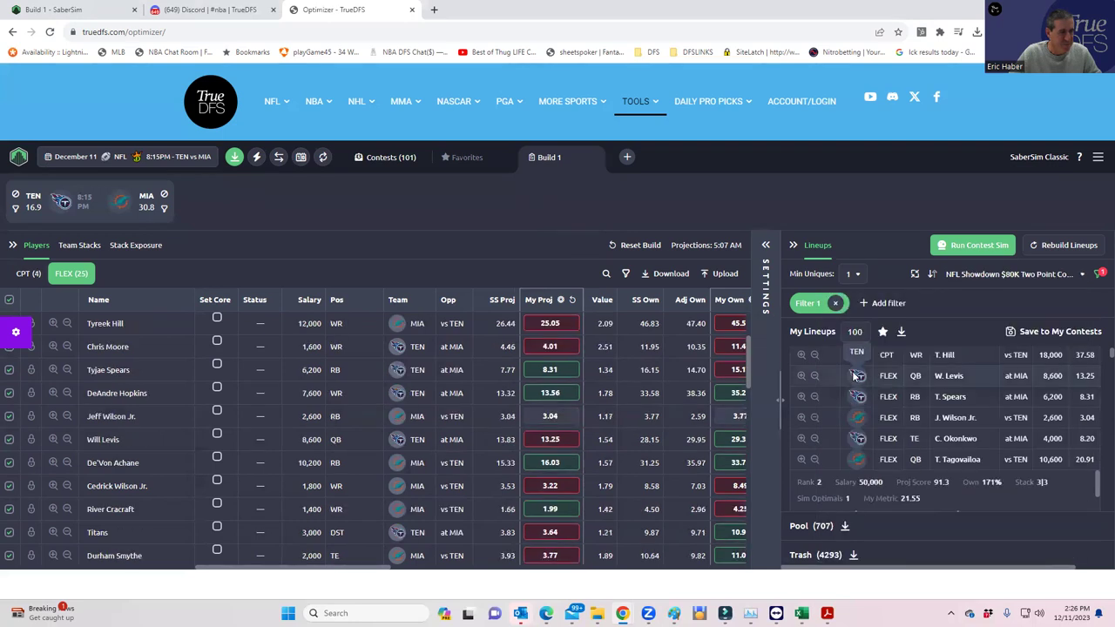
{"action": "left_click", "coordinate": [835, 304]}
{"action": "left_click", "coordinate": [1062, 275]}
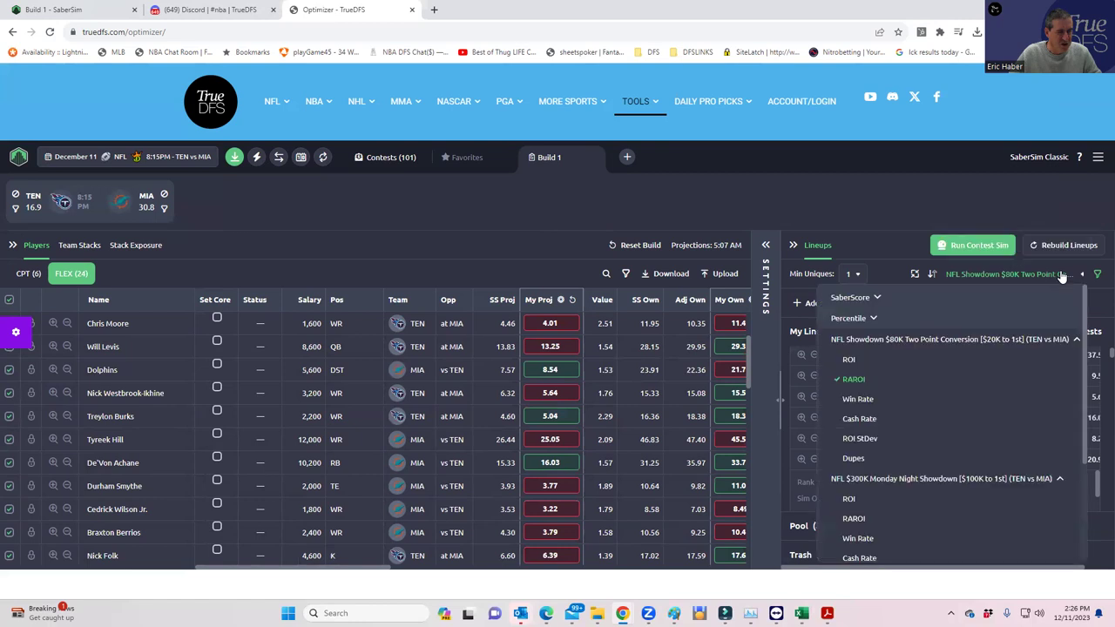
{"action": "left_click", "coordinate": [545, 257]}
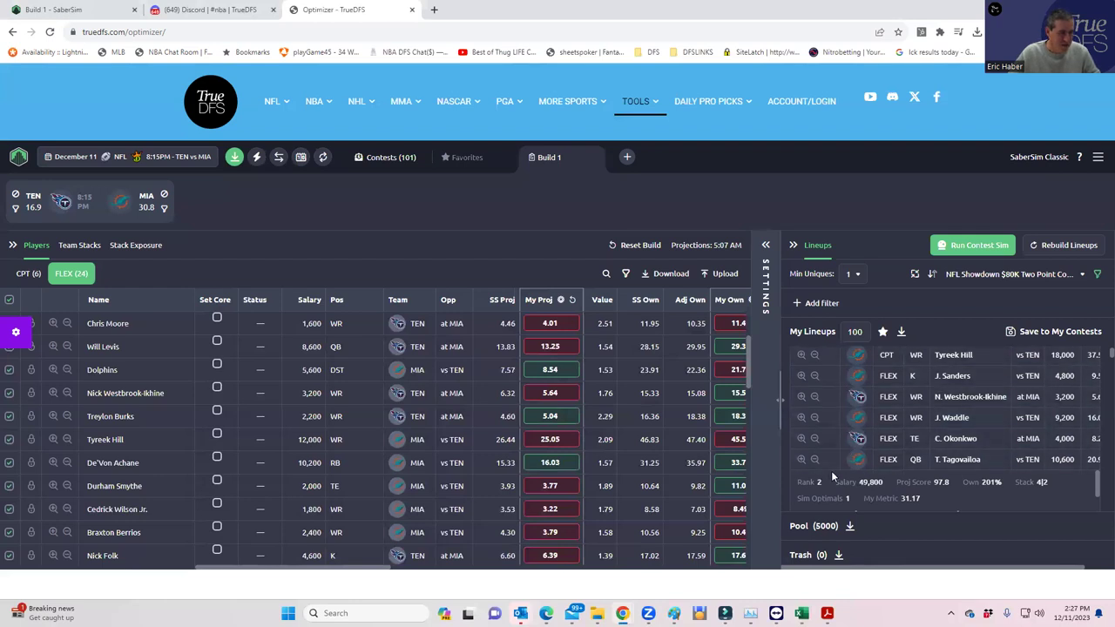
Save the lineup to the $80K Two Point Conversion contest and close the save window
{"action": "left_click", "coordinate": [1009, 332]}
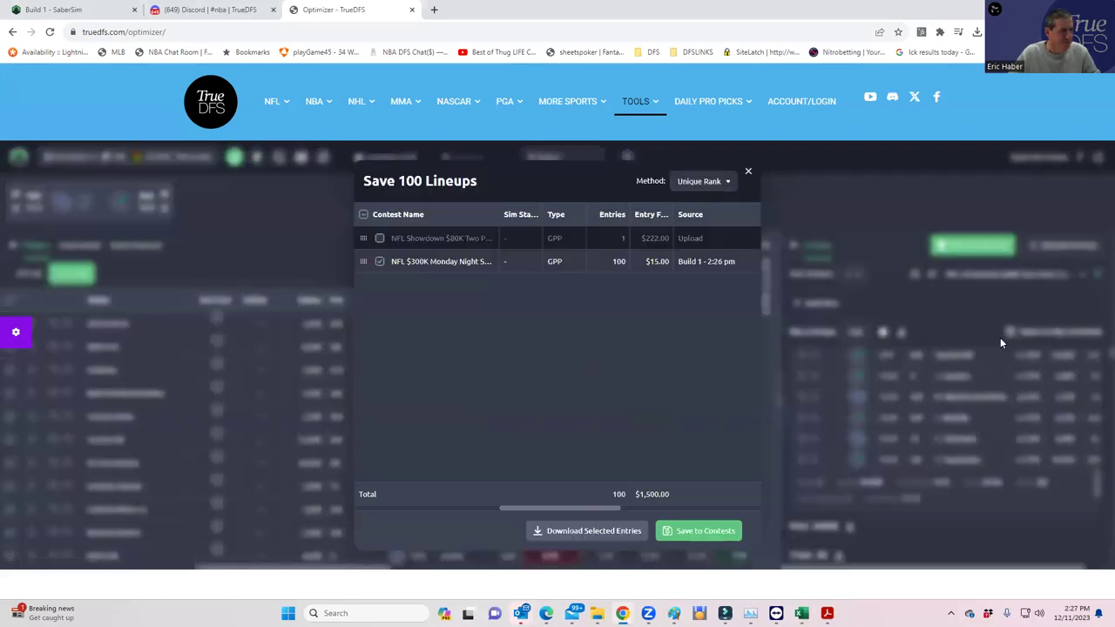
{"action": "left_click", "coordinate": [378, 238]}
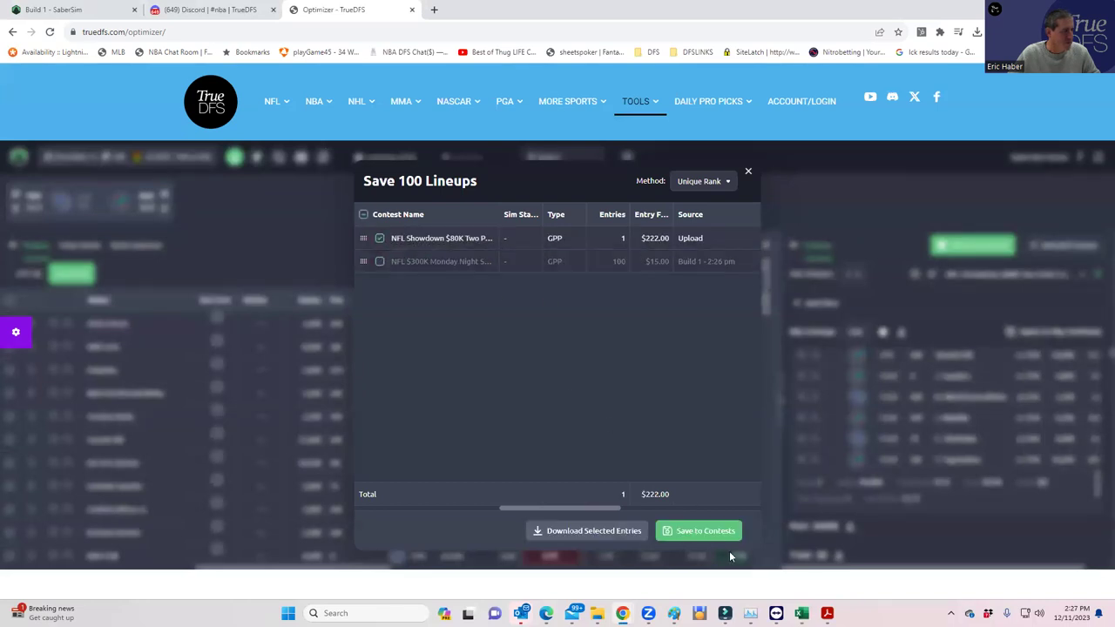
{"action": "left_click", "coordinate": [747, 172]}
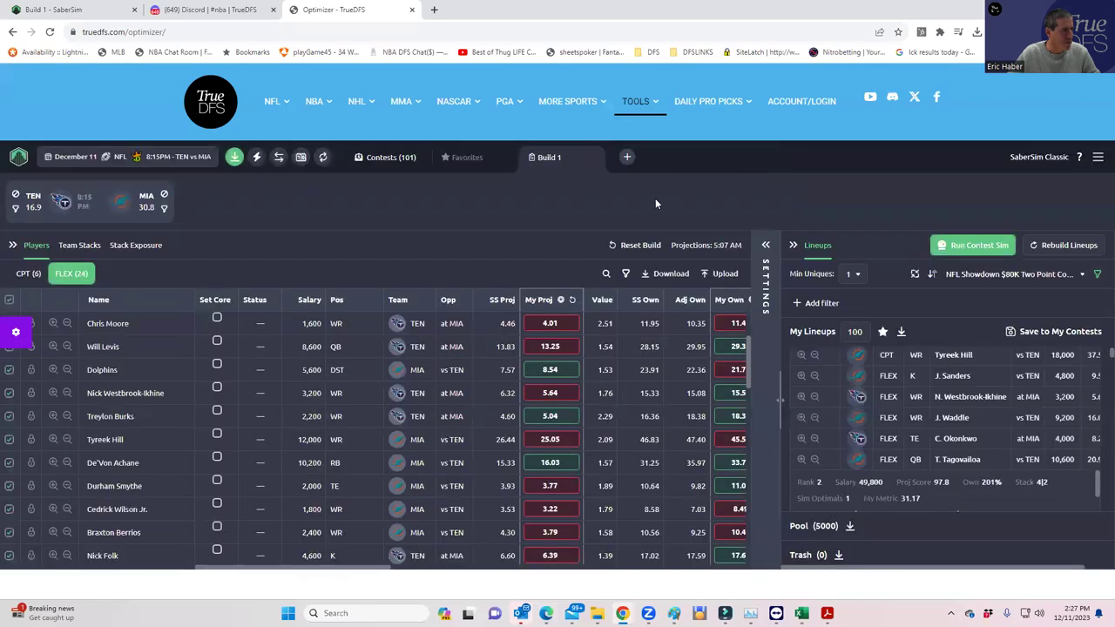
Upload the entries_dk_showdown_nfl CSV on DraftKings Edit Entries, then return to the optimizer
{"action": "left_click", "coordinate": [234, 157]}
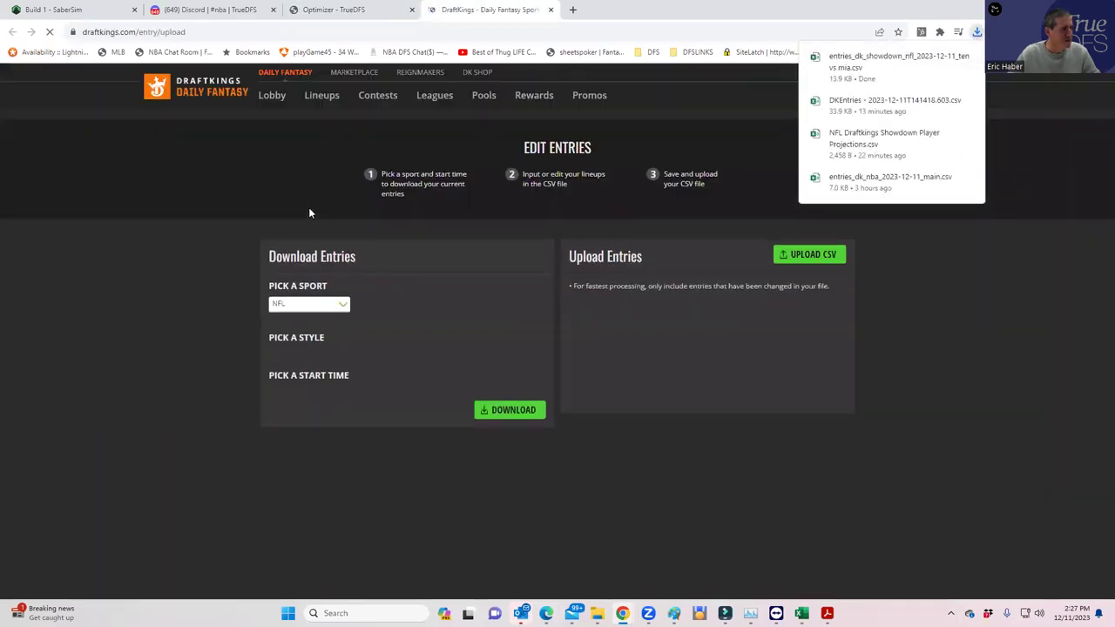
{"action": "left_click", "coordinate": [810, 258]}
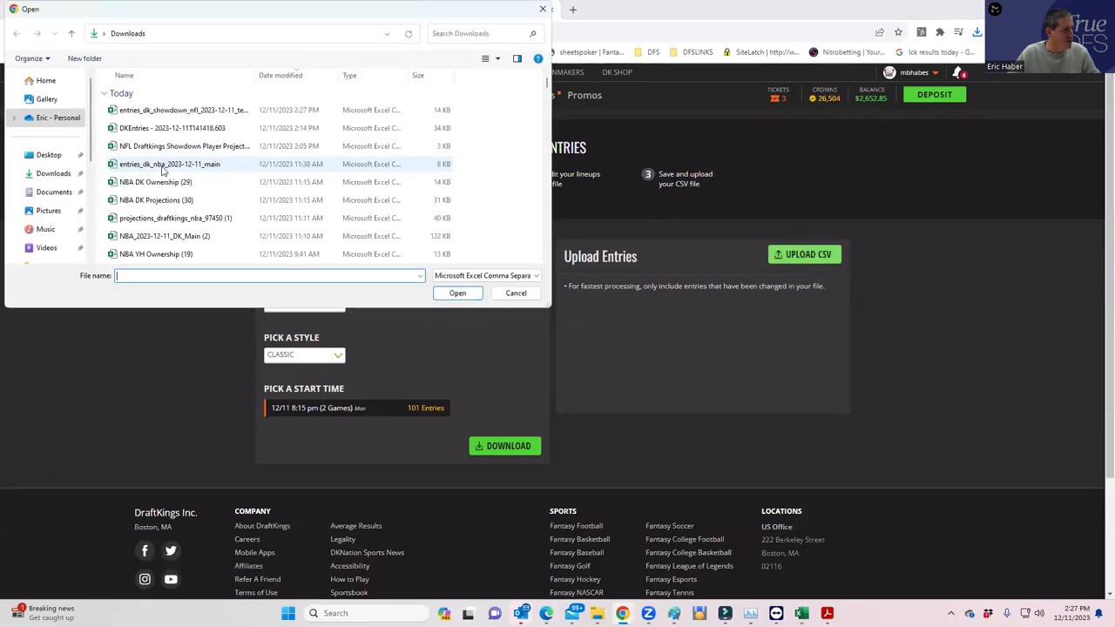
{"action": "left_click", "coordinate": [190, 114]}
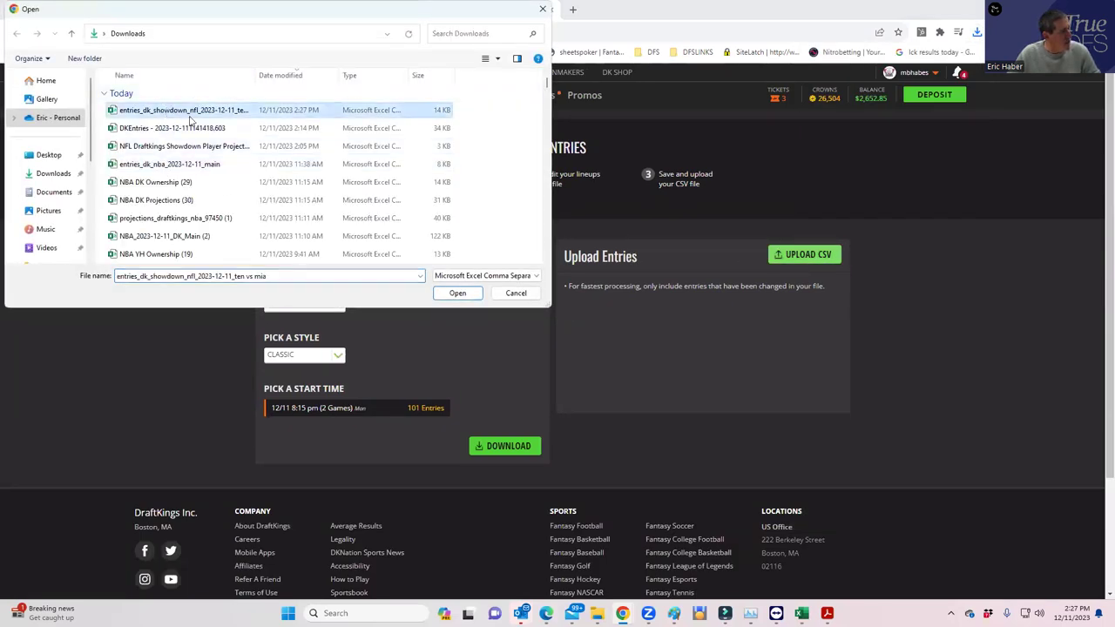
{"action": "left_click", "coordinate": [459, 295]}
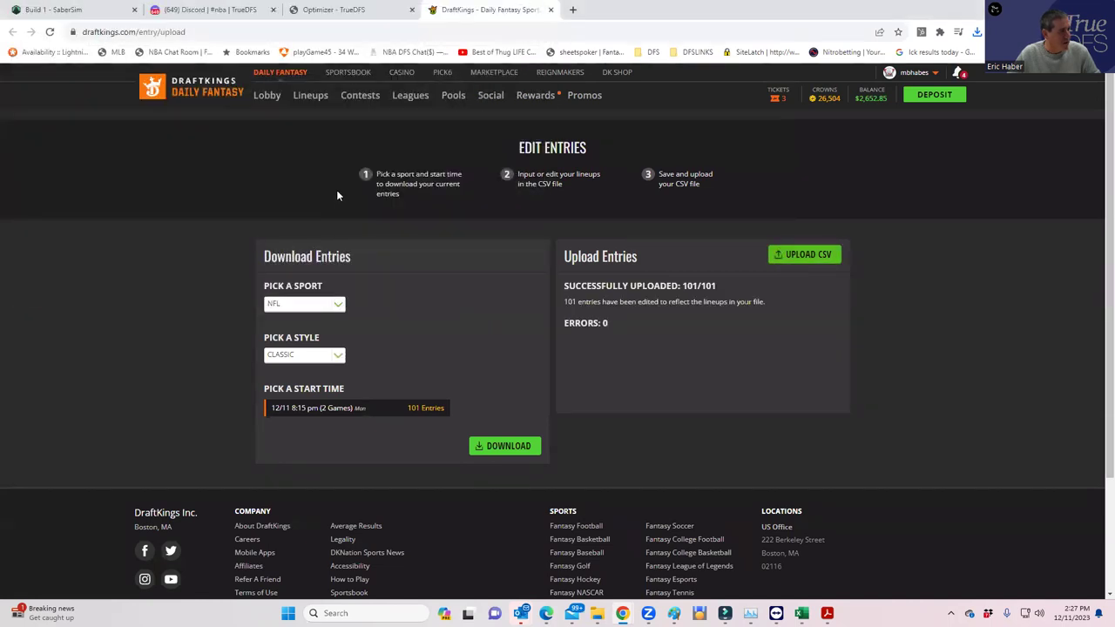
{"action": "left_click", "coordinate": [304, 98]}
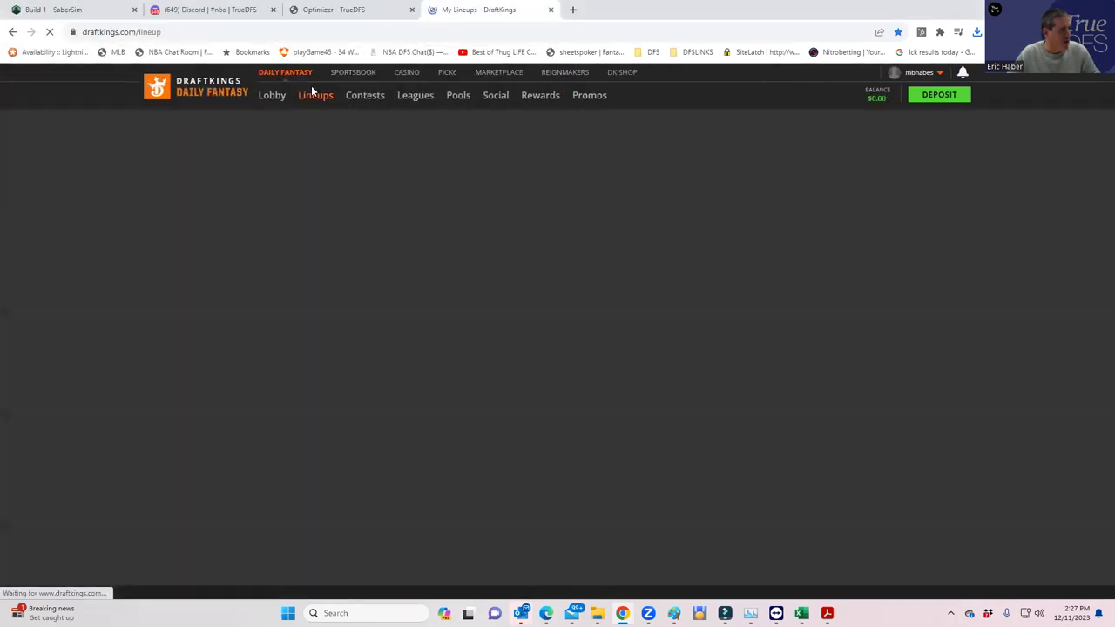
{"action": "left_click", "coordinate": [348, 11]}
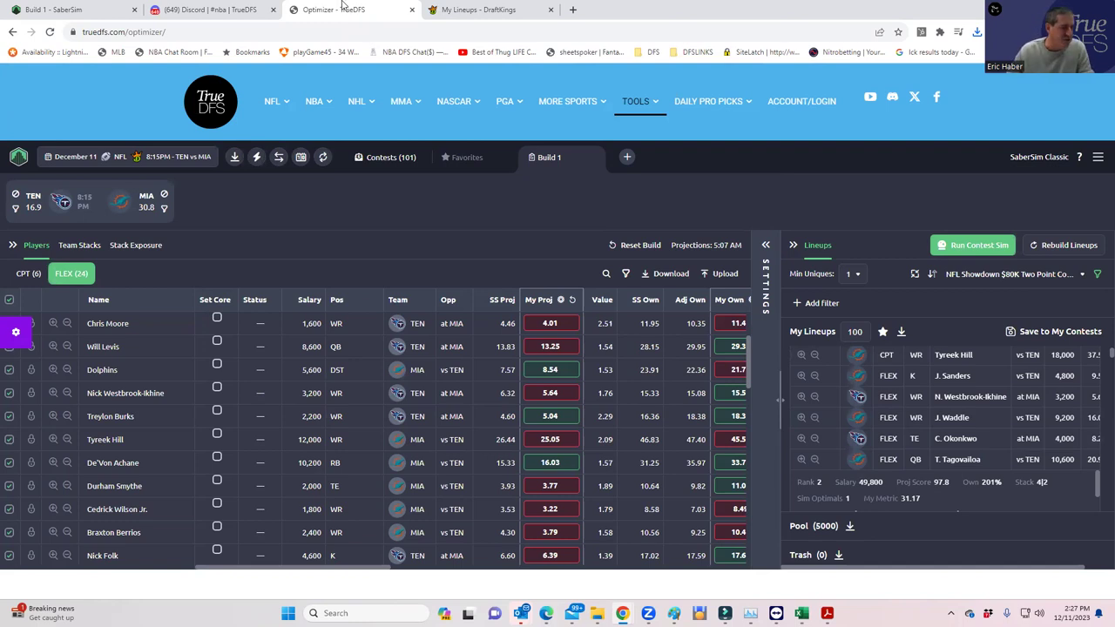
{"action": "mouse_move", "coordinate": [406, 101]}
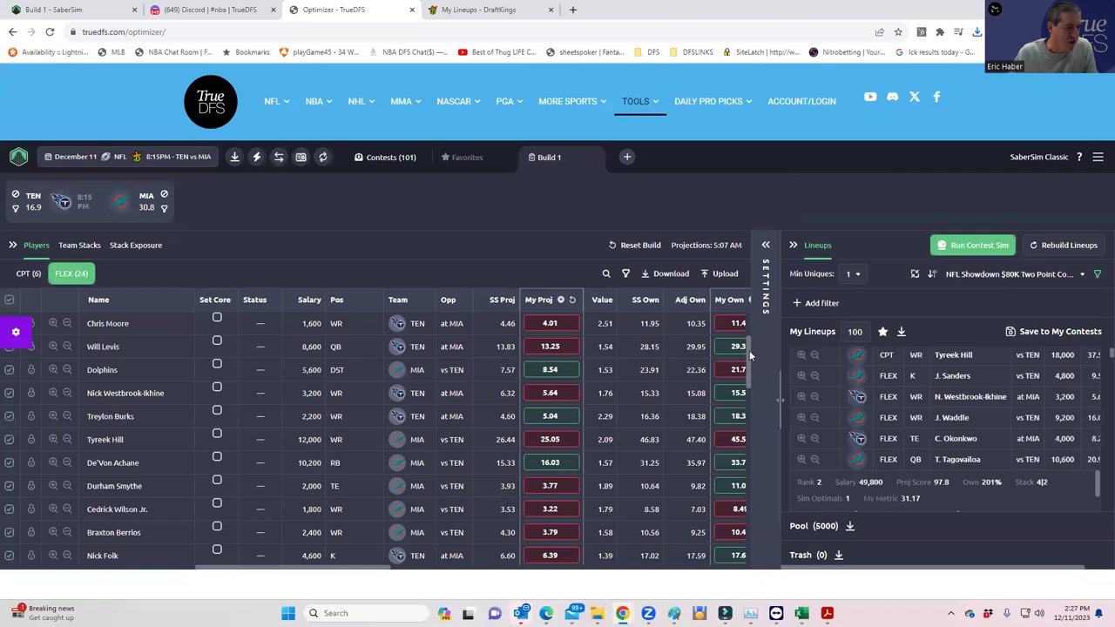
{"action": "left_click_drag", "start_coordinate": [749, 350], "coordinate": [749, 277]}
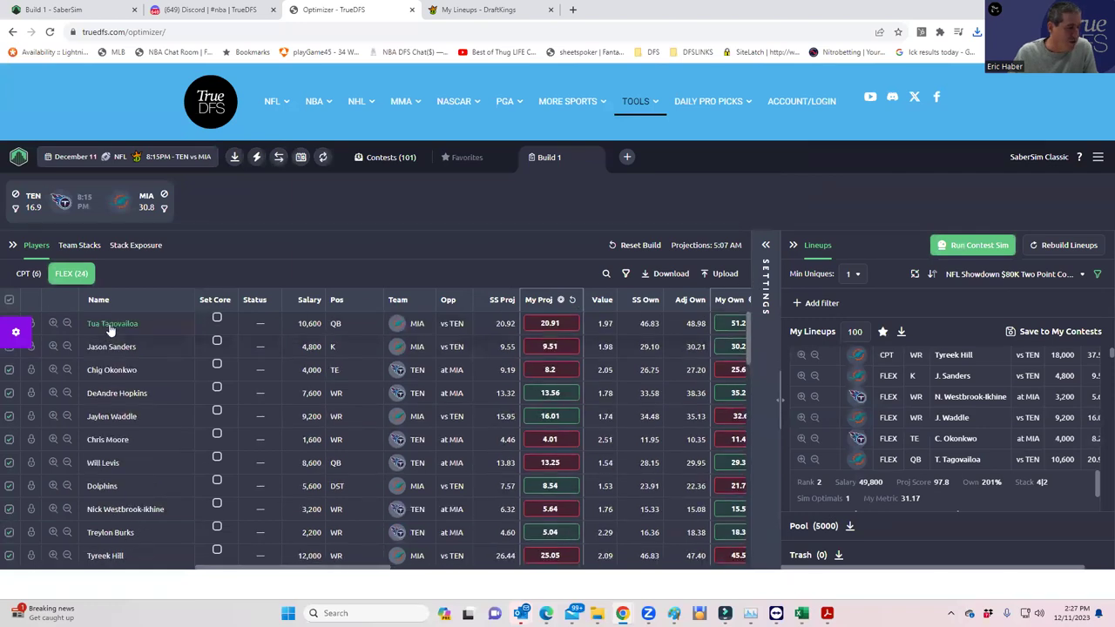